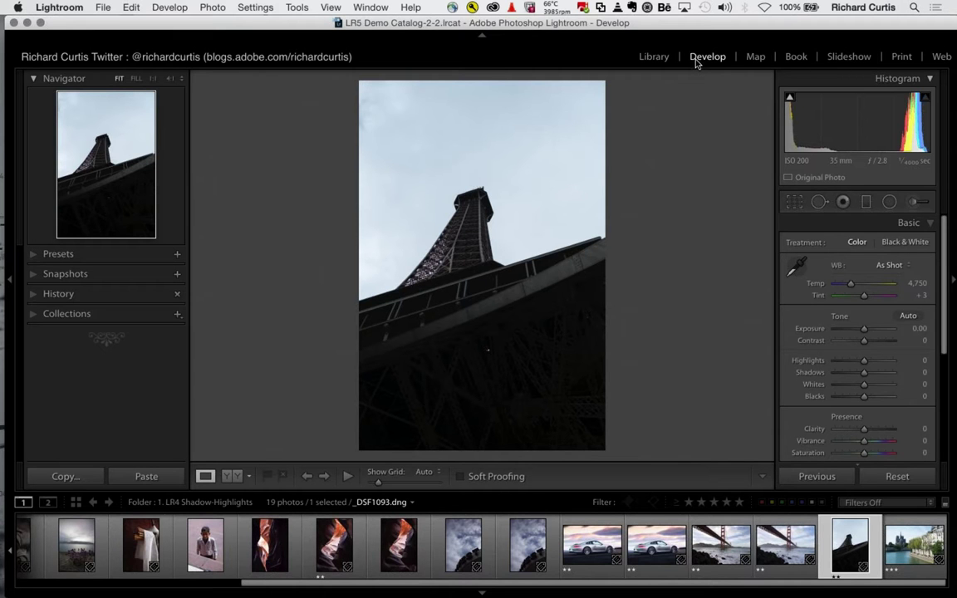
Set the Eiffel Tower photo's Highlights to −100 and Shadows to +66, and compare the before and after versions.
{"action": "left_click", "coordinate": [862, 331]}
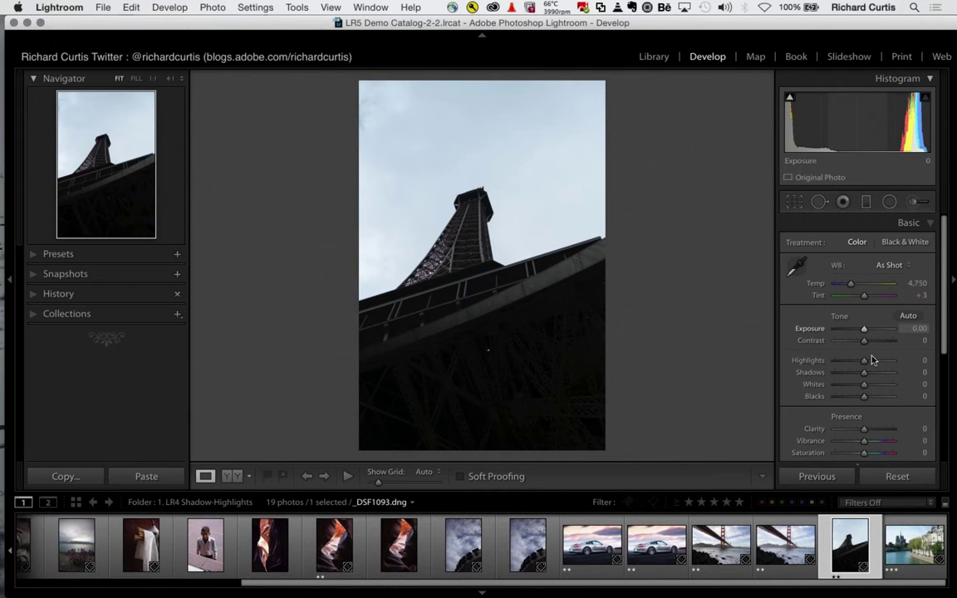
{"action": "key", "text": "period"}
{"action": "key", "text": "period"}
{"action": "key", "text": "period"}
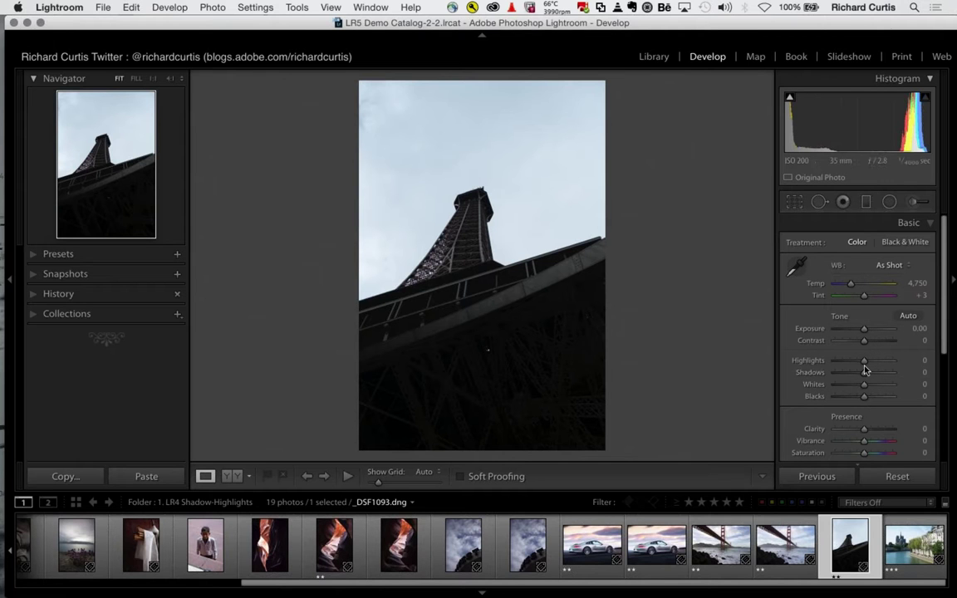
{"action": "left_click", "coordinate": [865, 364]}
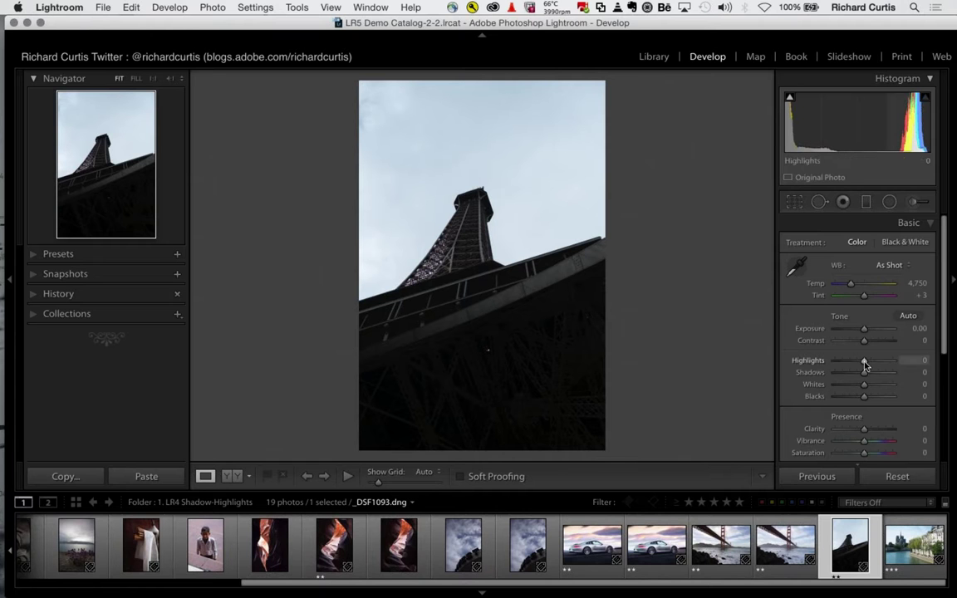
{"action": "mouse_move", "coordinate": [865, 364]}
{"action": "left_mouse_down"}
{"action": "mouse_move", "coordinate": [830, 363]}
{"action": "mouse_move", "coordinate": [852, 373]}
{"action": "left_mouse_up"}
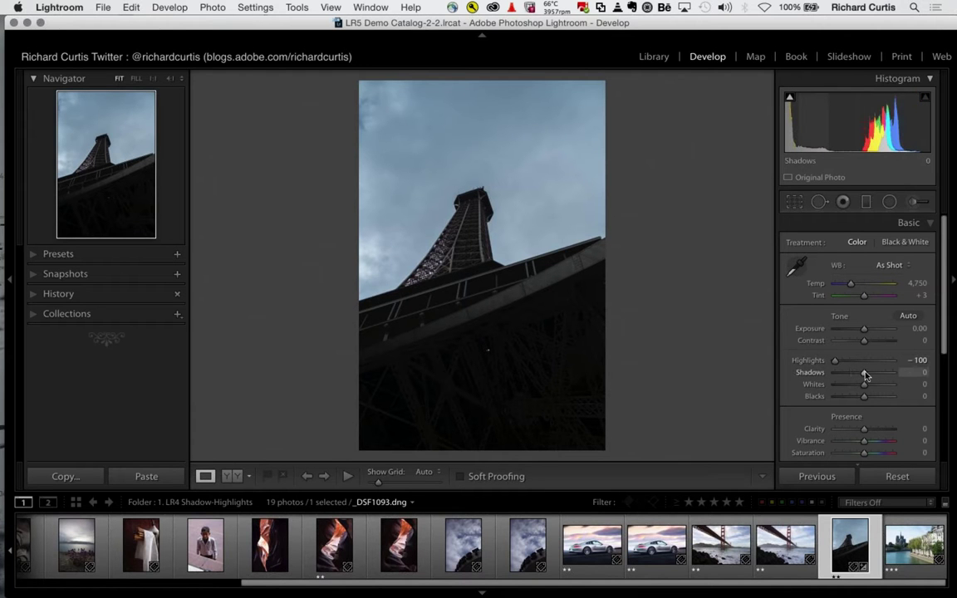
{"action": "left_click_drag", "start_coordinate": [866, 377], "coordinate": [886, 376]}
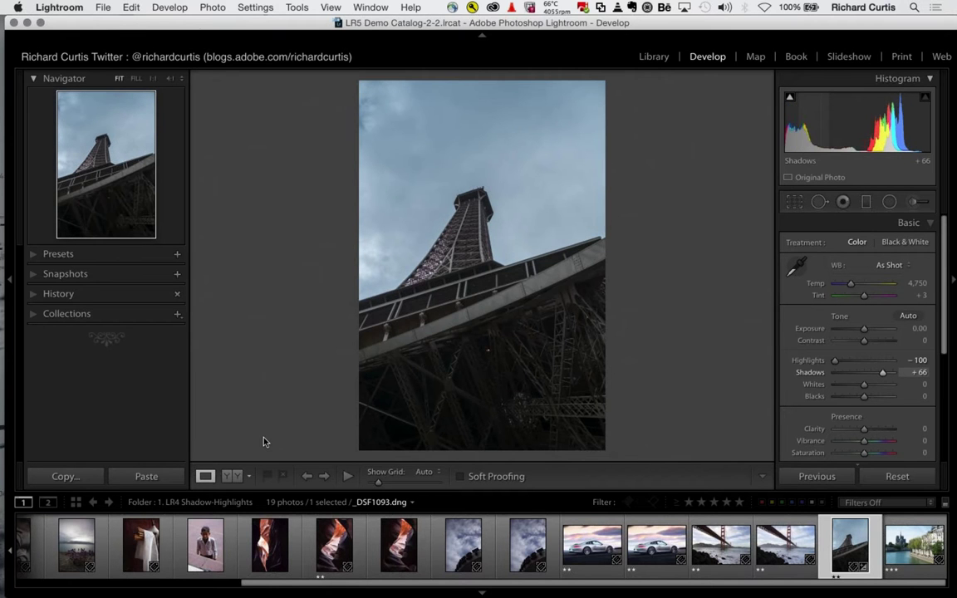
{"action": "left_click", "coordinate": [226, 477]}
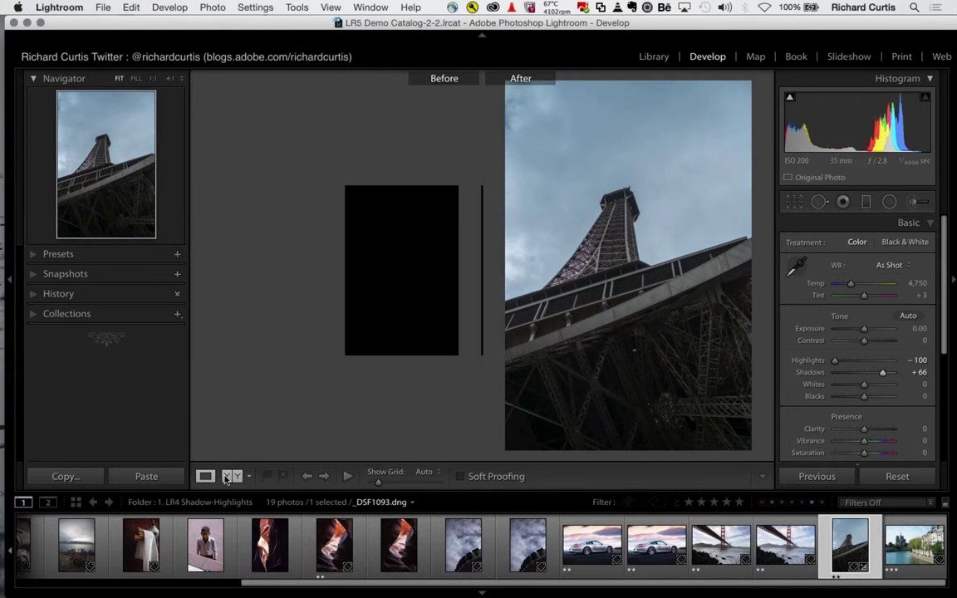
{"action": "left_click", "coordinate": [206, 477]}
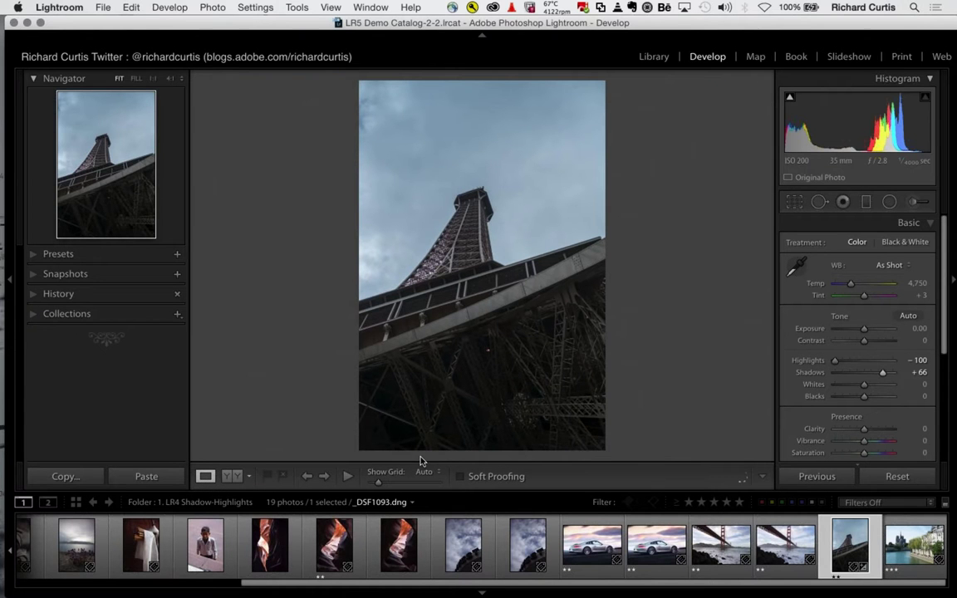
Raise the tower photo's Whites to +35 and turn on the shadow and highlight clipping indicators.
{"action": "mouse_move", "coordinate": [862, 387]}
{"action": "left_mouse_down"}
{"action": "mouse_move", "coordinate": [849, 388]}
{"action": "mouse_move", "coordinate": [875, 389]}
{"action": "left_mouse_up"}
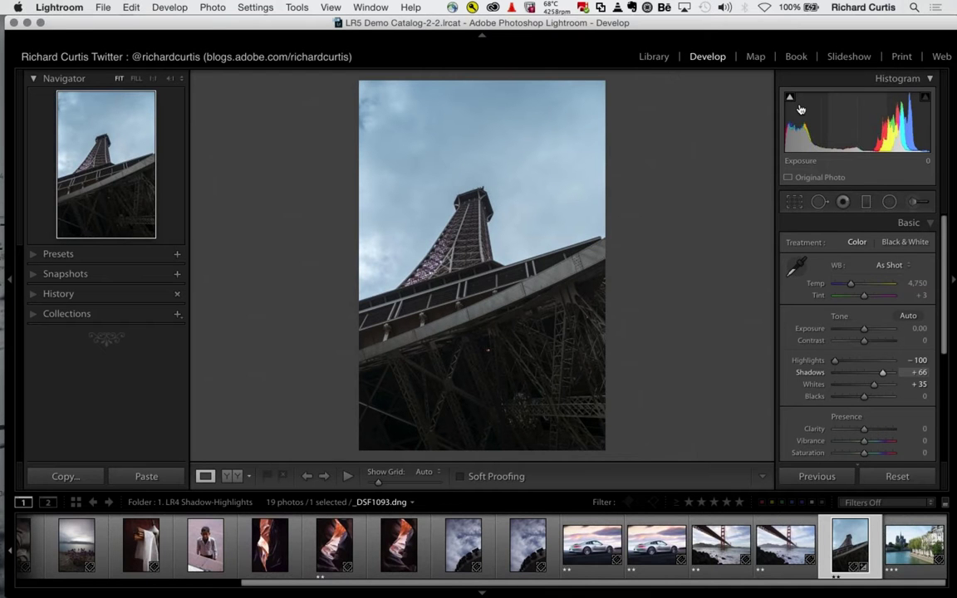
{"action": "mouse_move", "coordinate": [800, 109]}
{"action": "mouse_move", "coordinate": [891, 102]}
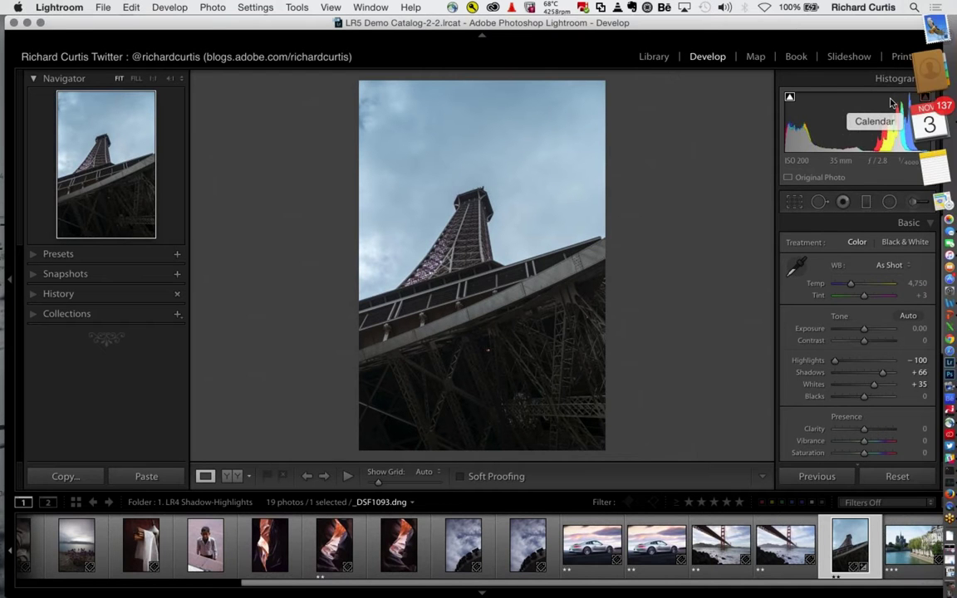
{"action": "left_click", "coordinate": [891, 103]}
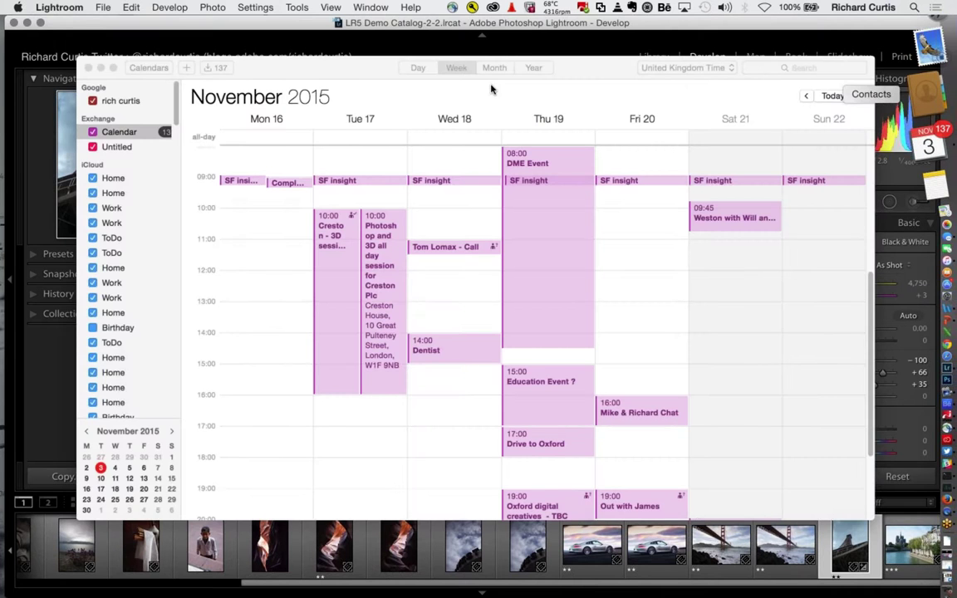
{"action": "key", "text": "super+w"}
{"action": "left_click", "coordinate": [928, 100]}
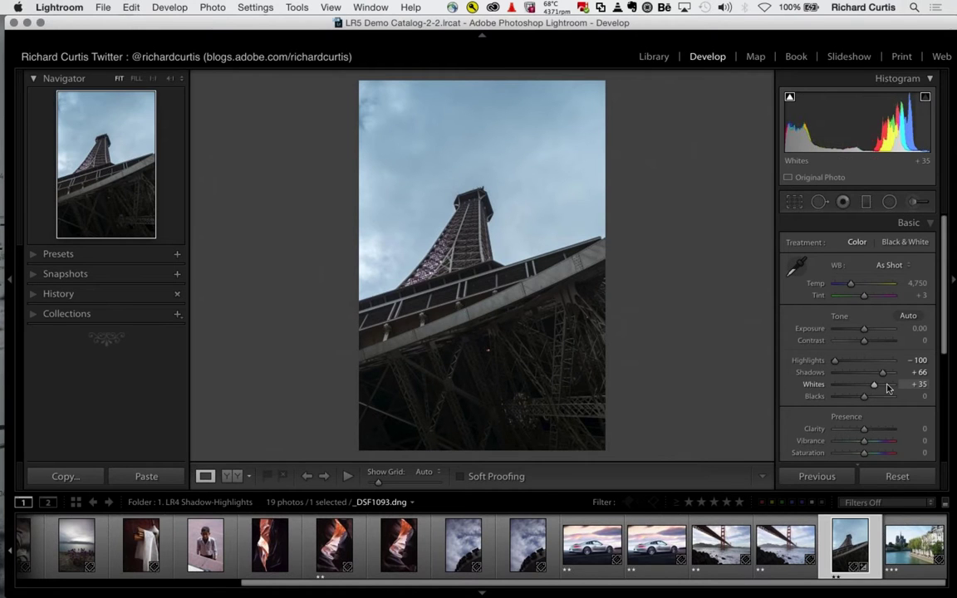
Set Whites to +40 and Blacks to −37 using the clipping warnings as a guide, and turn the warnings off.
{"action": "left_click_drag", "start_coordinate": [887, 388], "coordinate": [881, 388]}
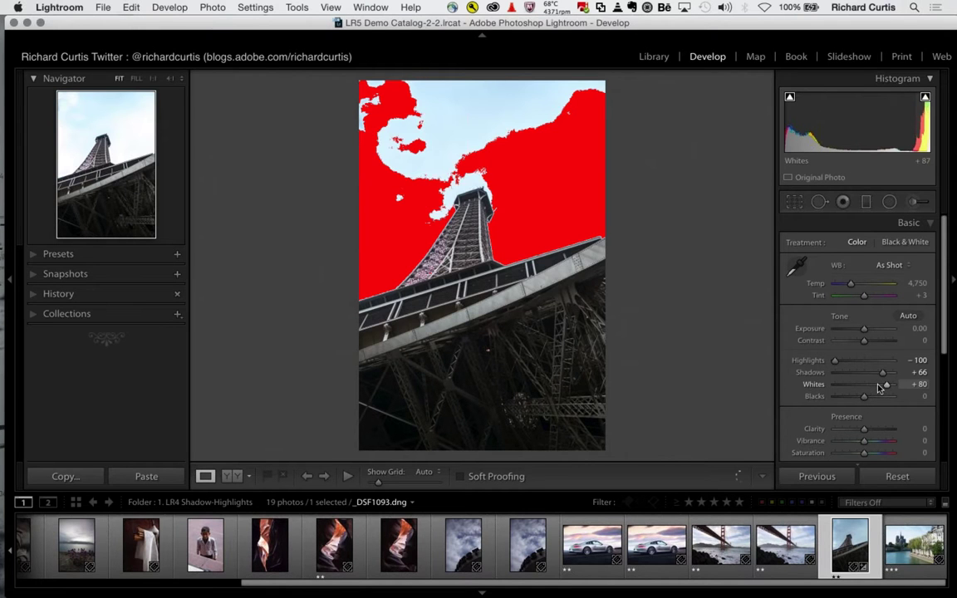
{"action": "left_click_drag", "start_coordinate": [880, 389], "coordinate": [869, 388]}
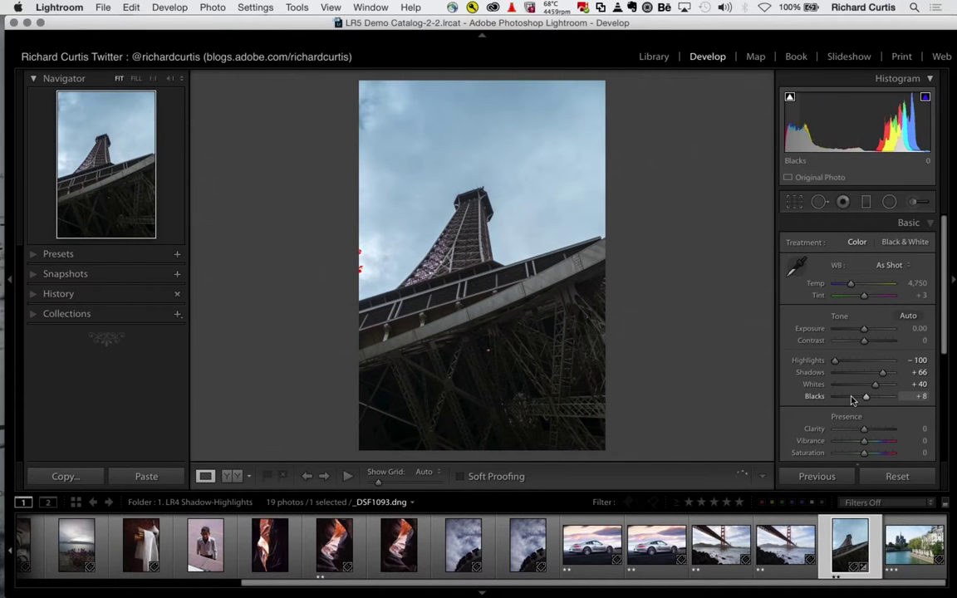
{"action": "left_click_drag", "start_coordinate": [866, 397], "coordinate": [853, 397]}
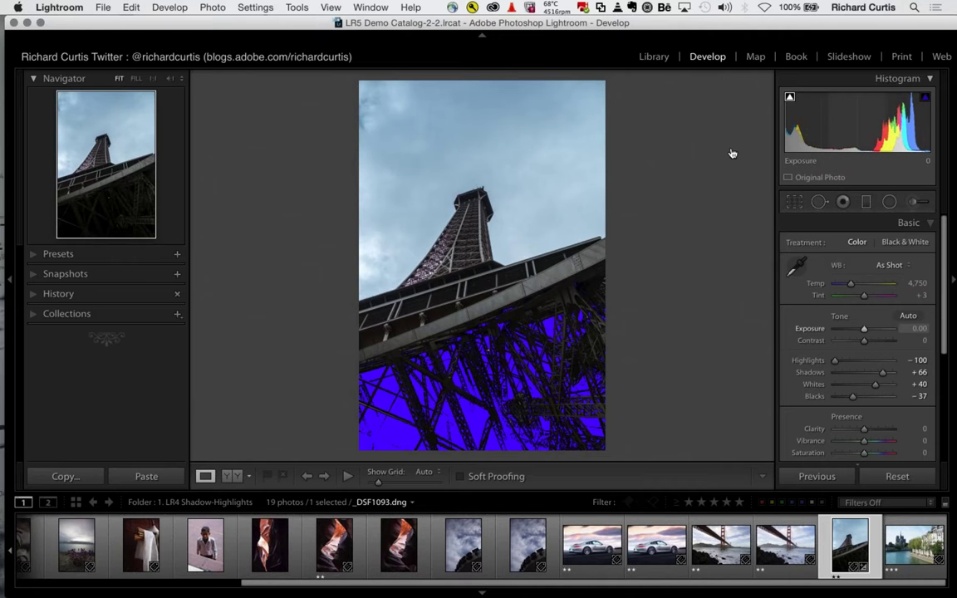
{"action": "mouse_move", "coordinate": [926, 97]}
{"action": "left_click", "coordinate": [790, 99]}
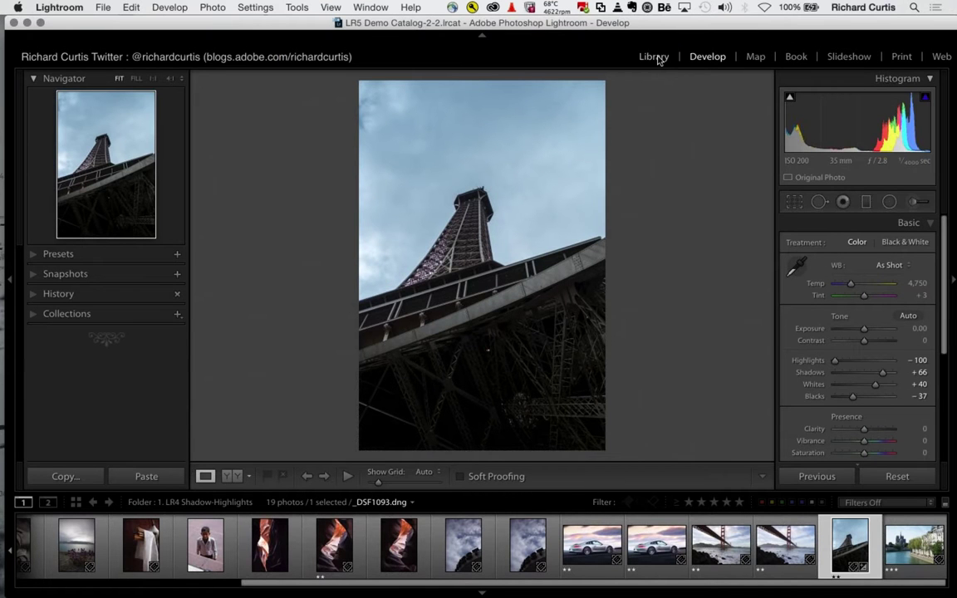
Open L1008832.dng from the LR6 folder "2. Filter Brush" for developing.
{"action": "left_click", "coordinate": [654, 56]}
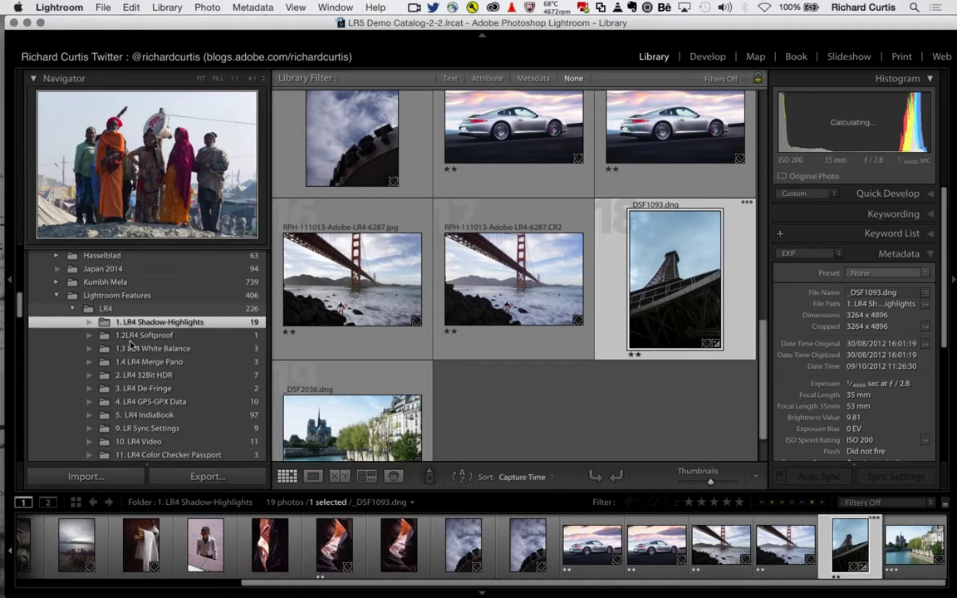
{"action": "scroll", "coordinate": [130, 345], "scroll_direction": "down", "scroll_amount": 5}
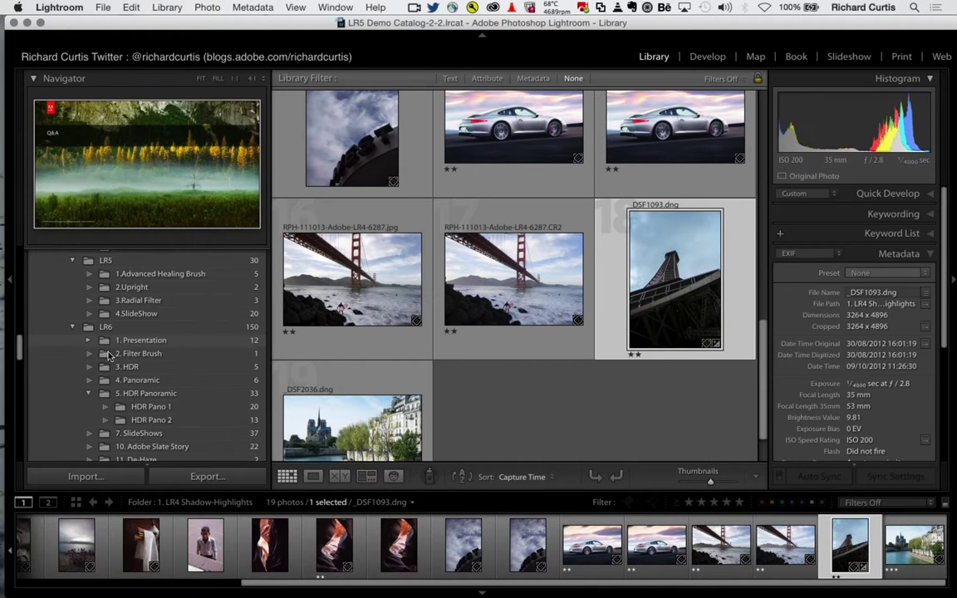
{"action": "left_click", "coordinate": [108, 354]}
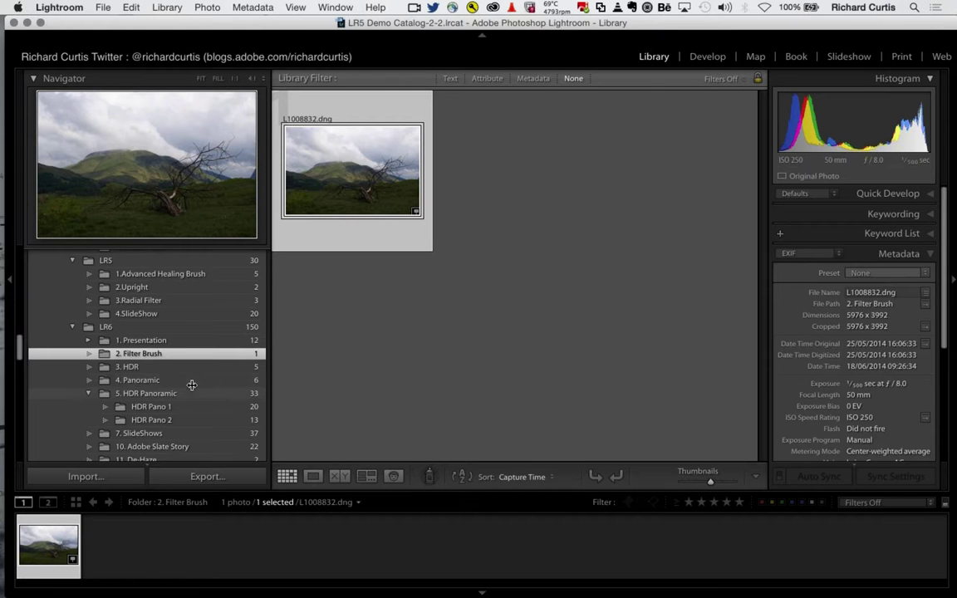
{"action": "left_click", "coordinate": [709, 56]}
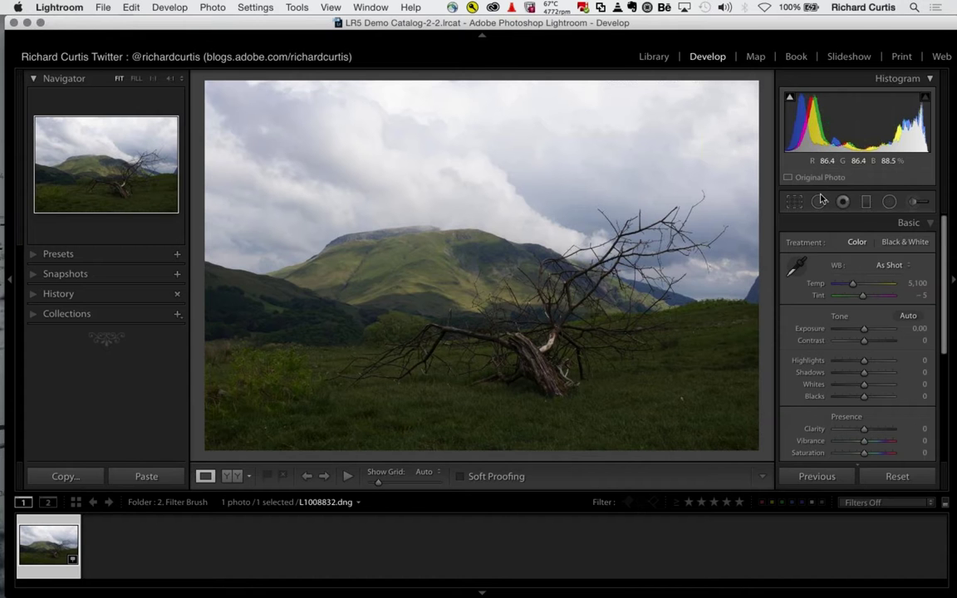
Add a slanted graduated filter with Exposure −2.49 over the sky and shift it lower, checking its coverage with the mask overlay.
{"action": "left_click", "coordinate": [867, 204]}
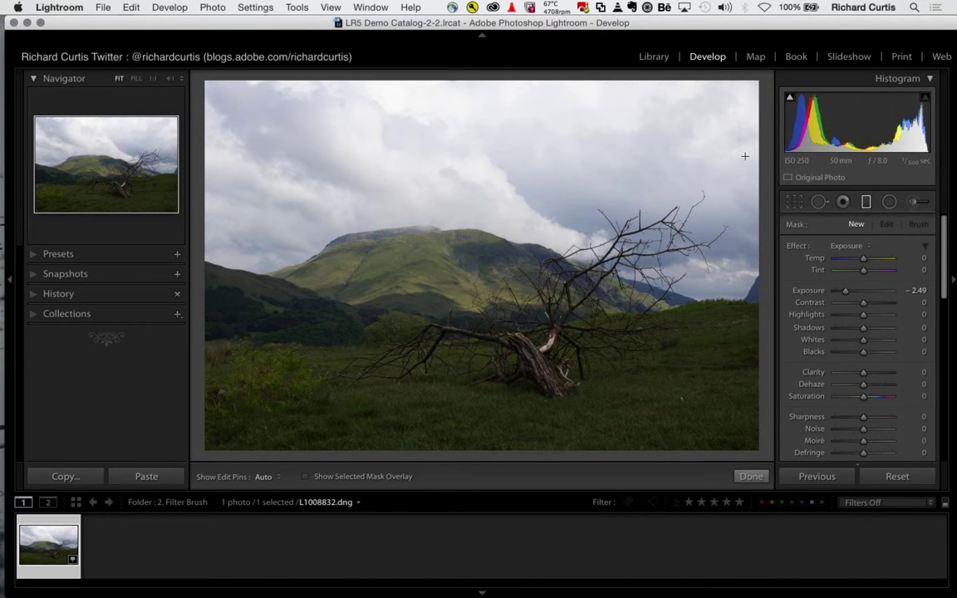
{"action": "left_click_drag", "start_coordinate": [745, 156], "coordinate": [706, 377]}
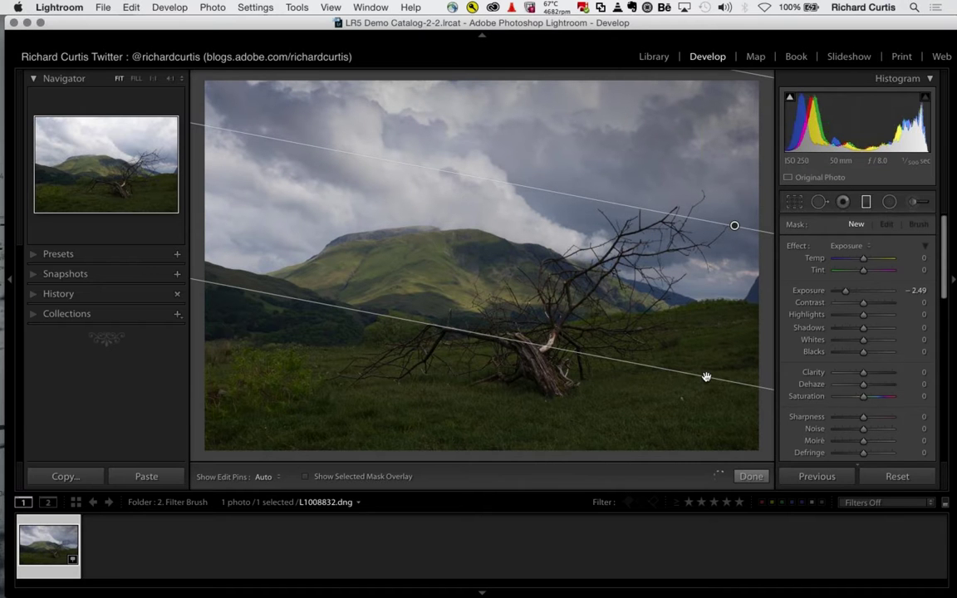
{"action": "key", "text": "o"}
{"action": "left_click_drag", "start_coordinate": [706, 377], "coordinate": [706, 387]}
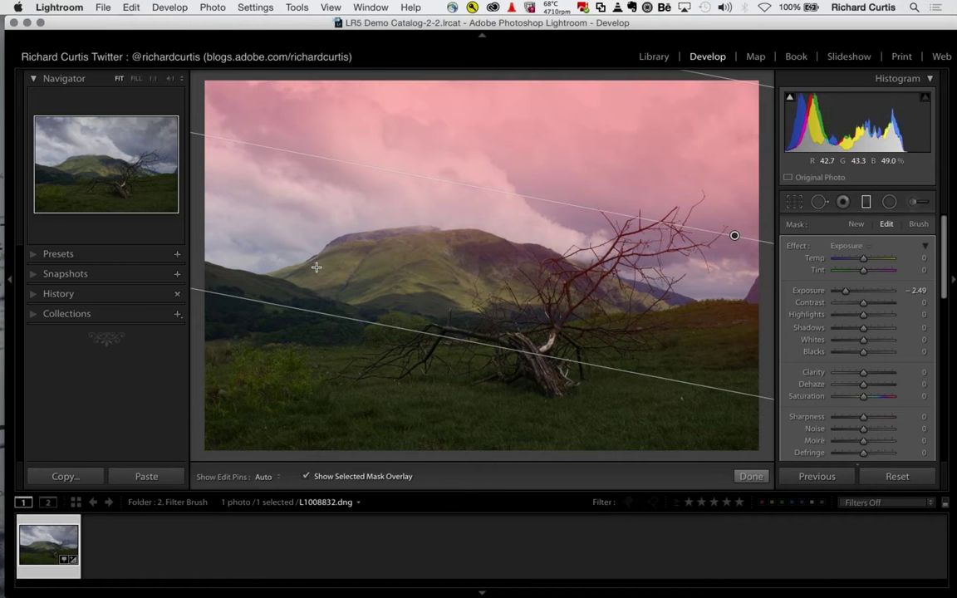
{"action": "left_click_drag", "start_coordinate": [735, 236], "coordinate": [730, 263]}
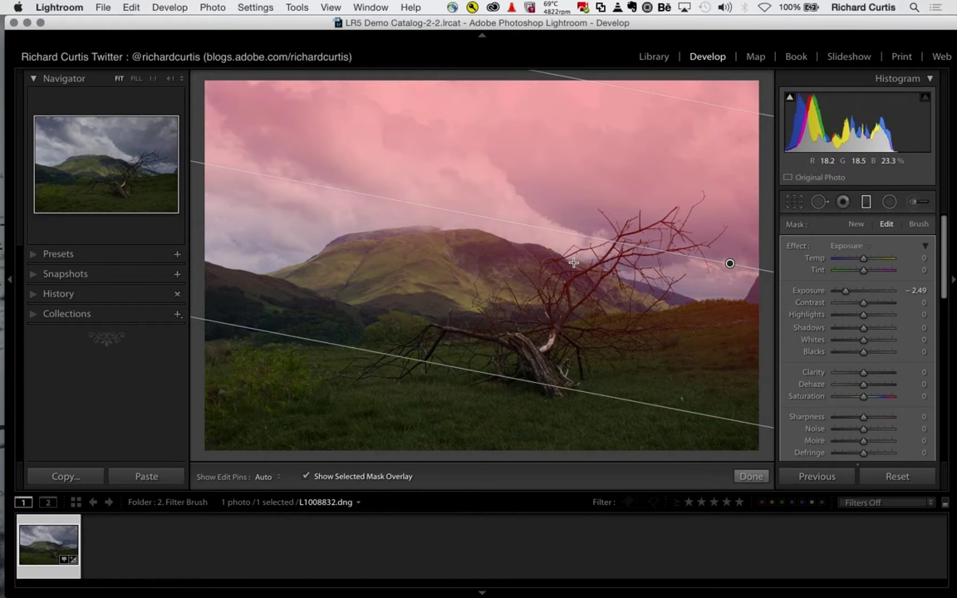
{"action": "key", "text": "o"}
{"action": "key", "text": "o"}
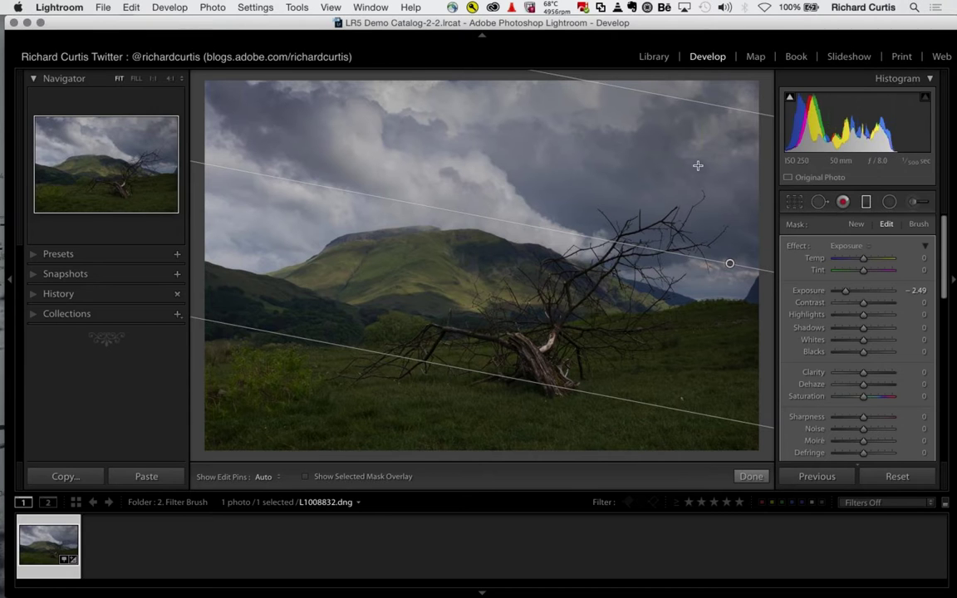
Switch the graduated filter's mask to brush editing and paint it onto the dark left-hand hill with the mask overlay shown.
{"action": "key", "text": "shift+t"}
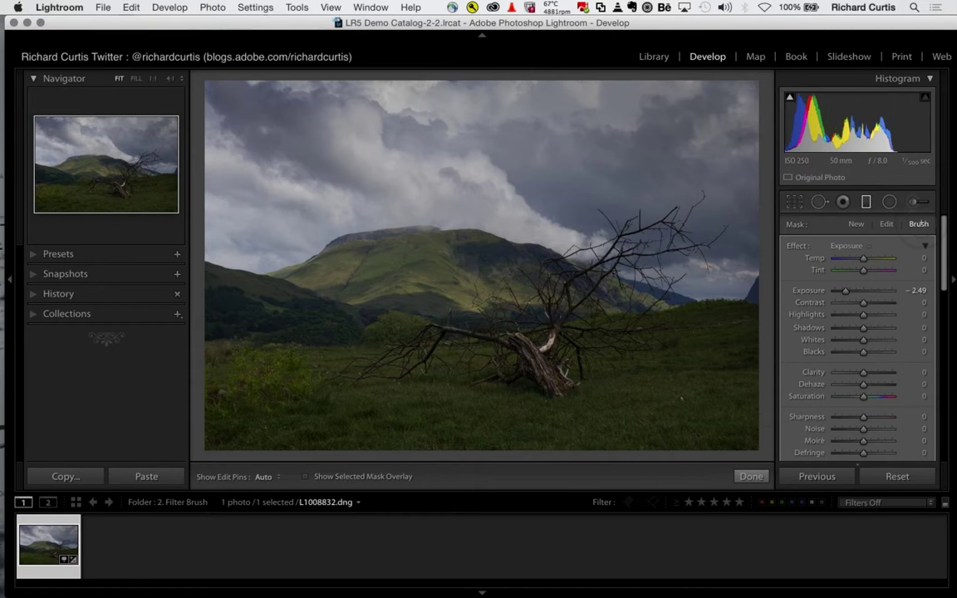
{"action": "left_click_drag", "start_coordinate": [465, 212], "coordinate": [729, 263]}
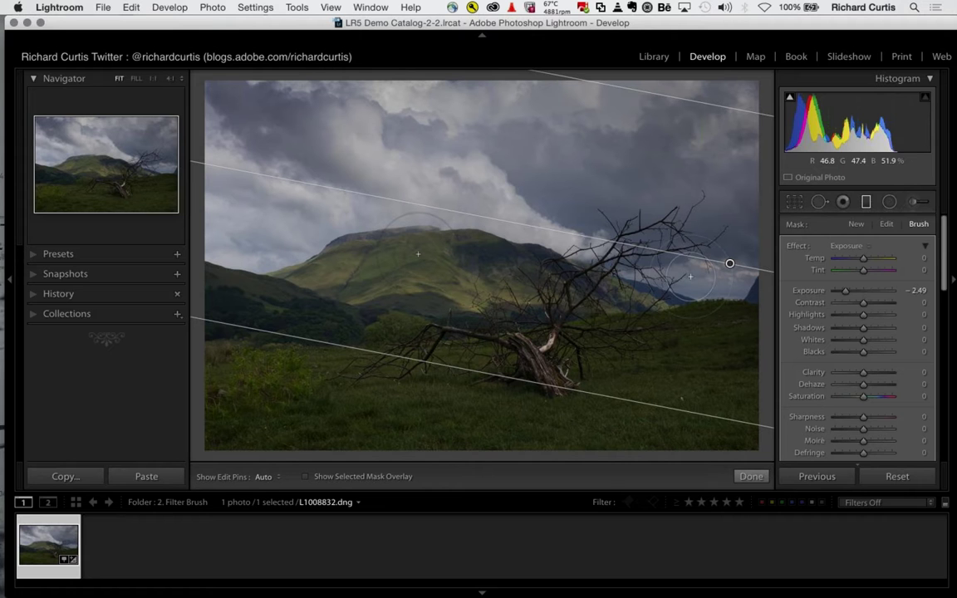
{"action": "left_click", "coordinate": [306, 476]}
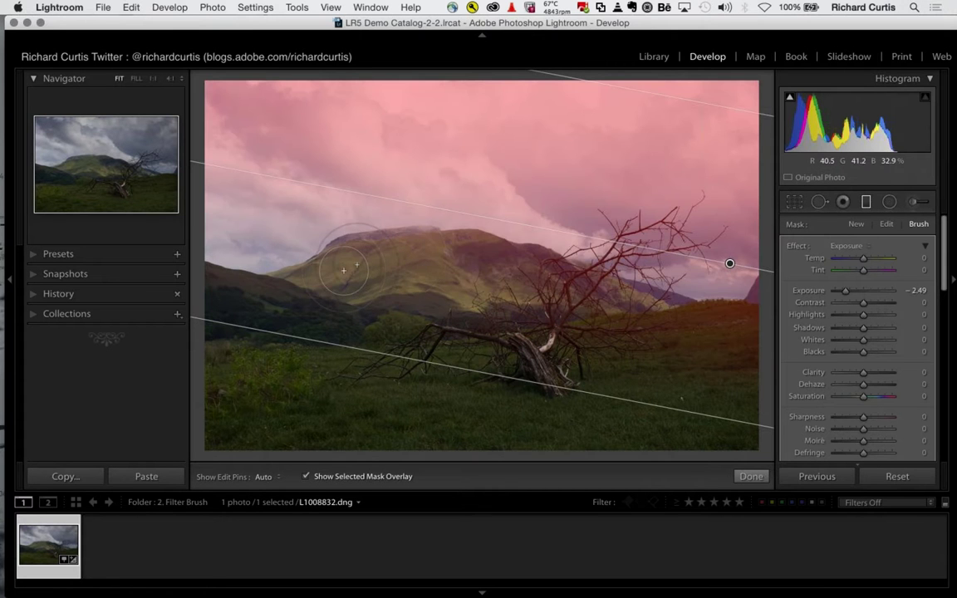
{"action": "key", "text": "h"}
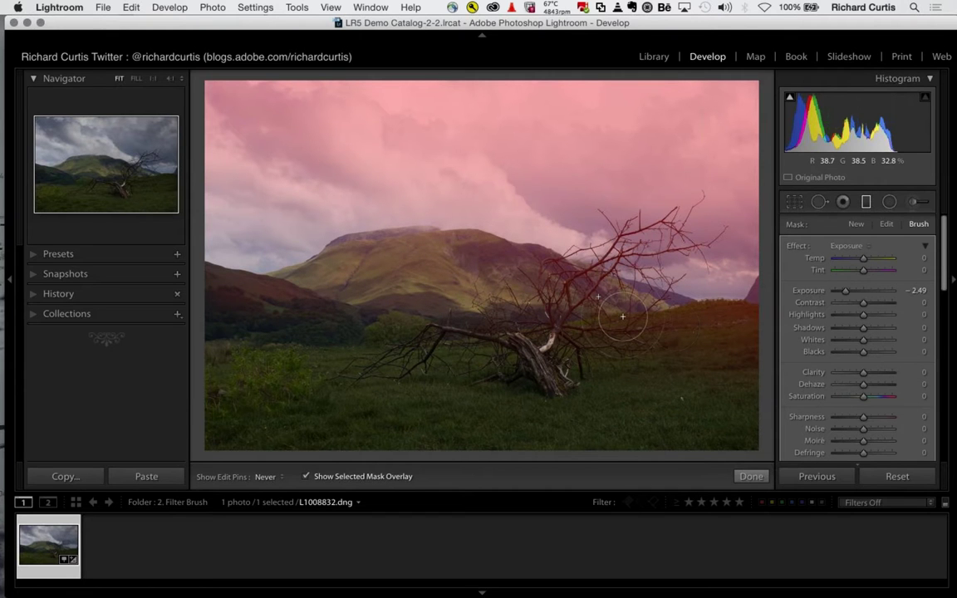
{"action": "key", "text": "h"}
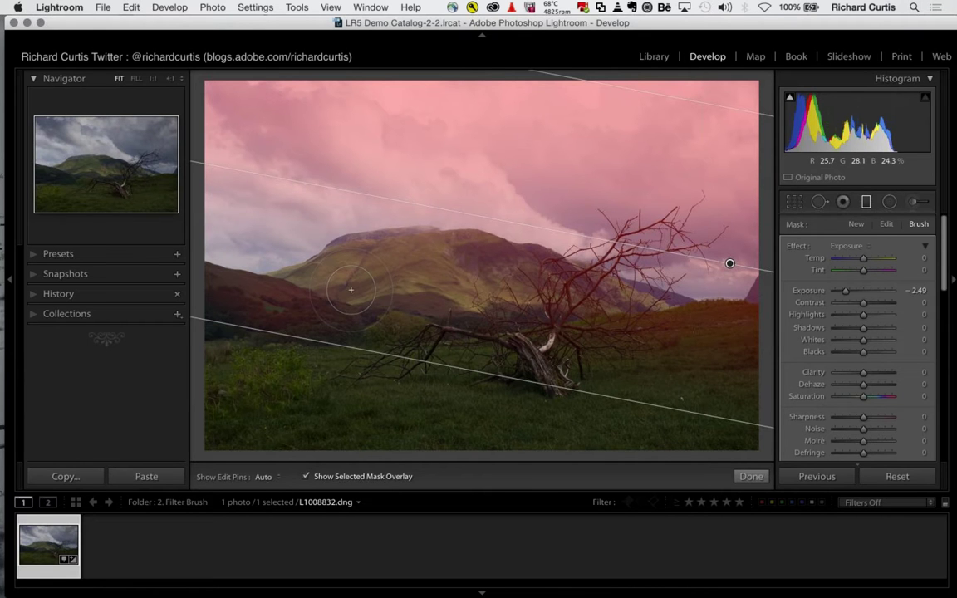
Erase the graduated filter's mask from the hills and foreground, and close the filter with the mask overlay hidden.
{"action": "key", "text": "h"}
{"action": "key", "text": "alt"}
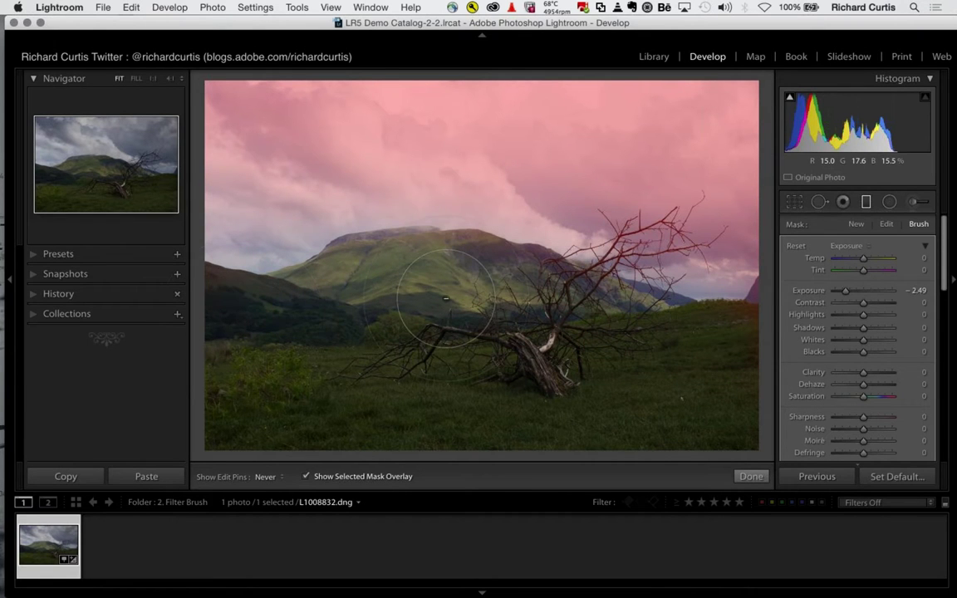
{"action": "key", "text": "h"}
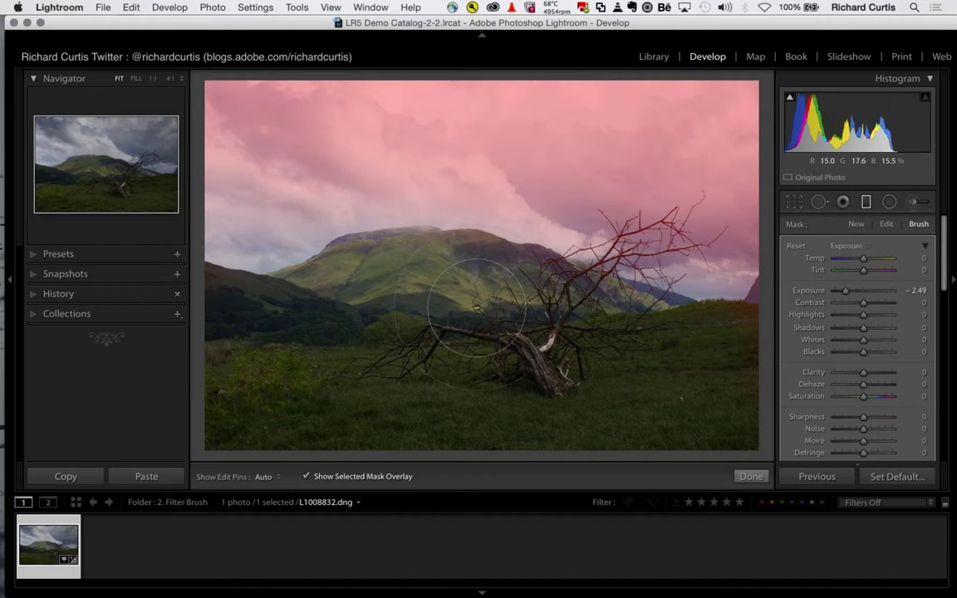
{"action": "mouse_move", "coordinate": [730, 264]}
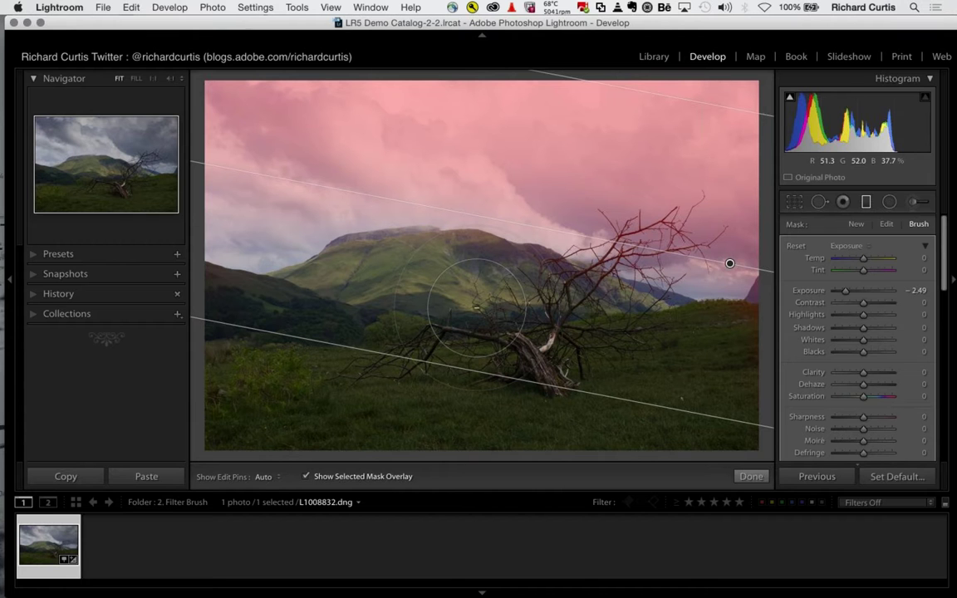
{"action": "key", "text": "h"}
{"action": "key", "text": "h"}
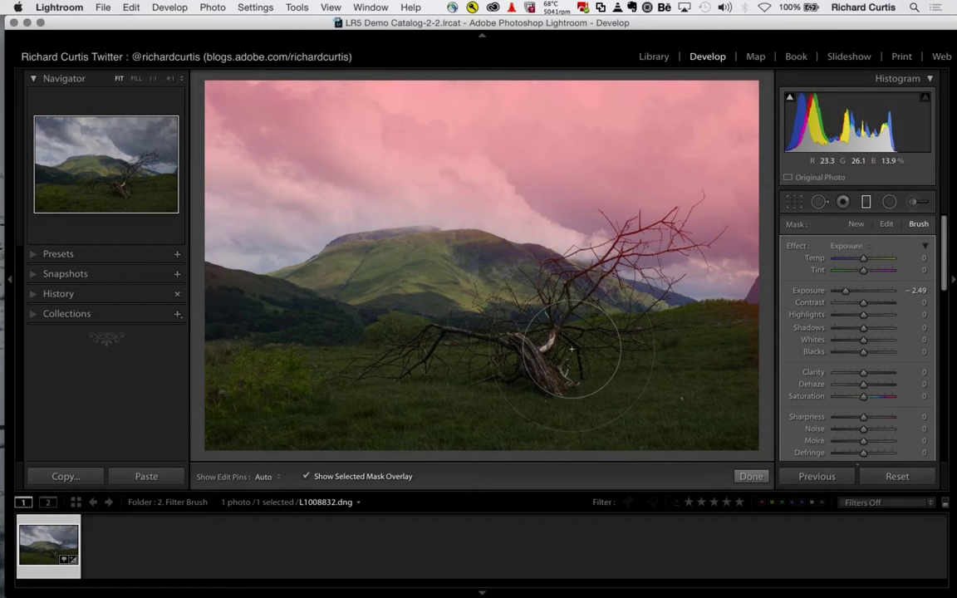
{"action": "key", "text": "o"}
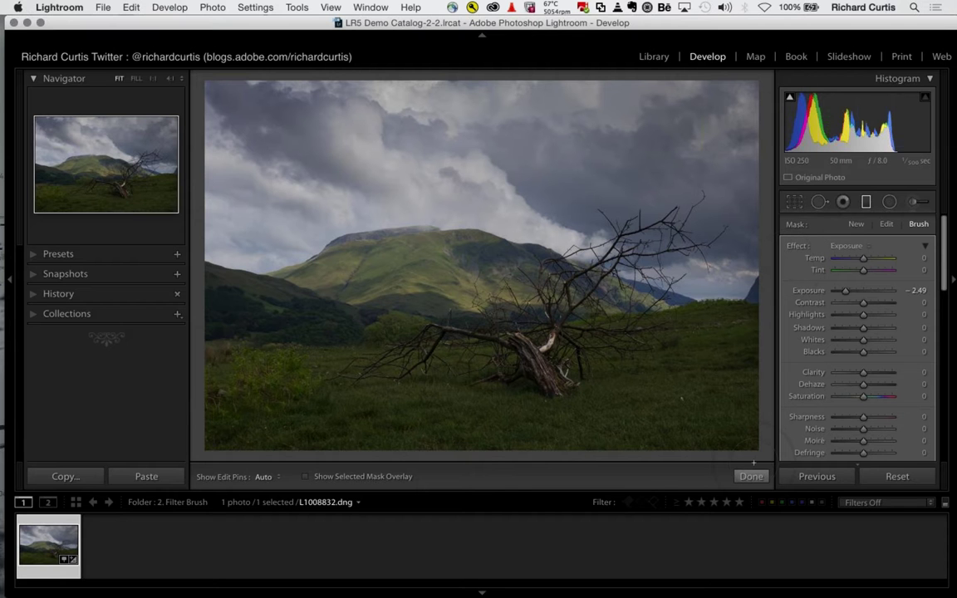
{"action": "left_click", "coordinate": [751, 476]}
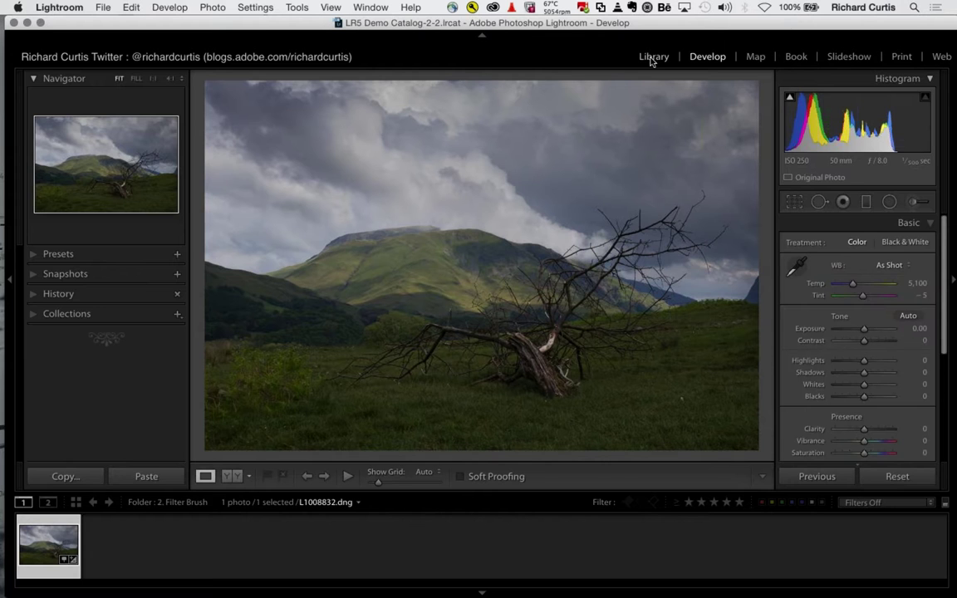
Merge _DSF6238.dng to _DSF6240.dng in the "3. HDR" folder into an HDR with Auto Align, Auto Tone and Low deghosting.
{"action": "left_click", "coordinate": [653, 57]}
{"action": "left_click", "coordinate": [126, 367]}
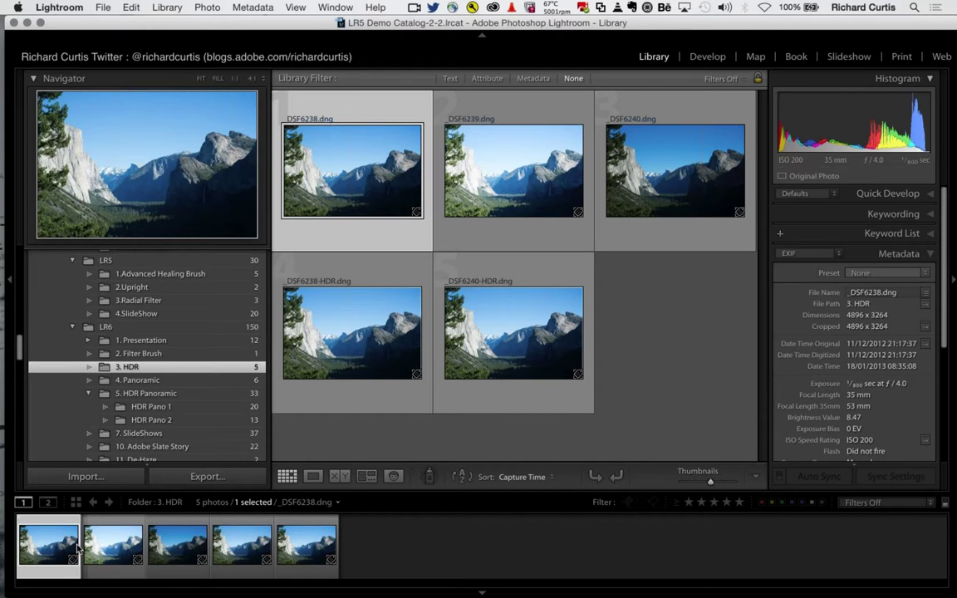
{"action": "left_click", "coordinate": [177, 545], "text": "shift"}
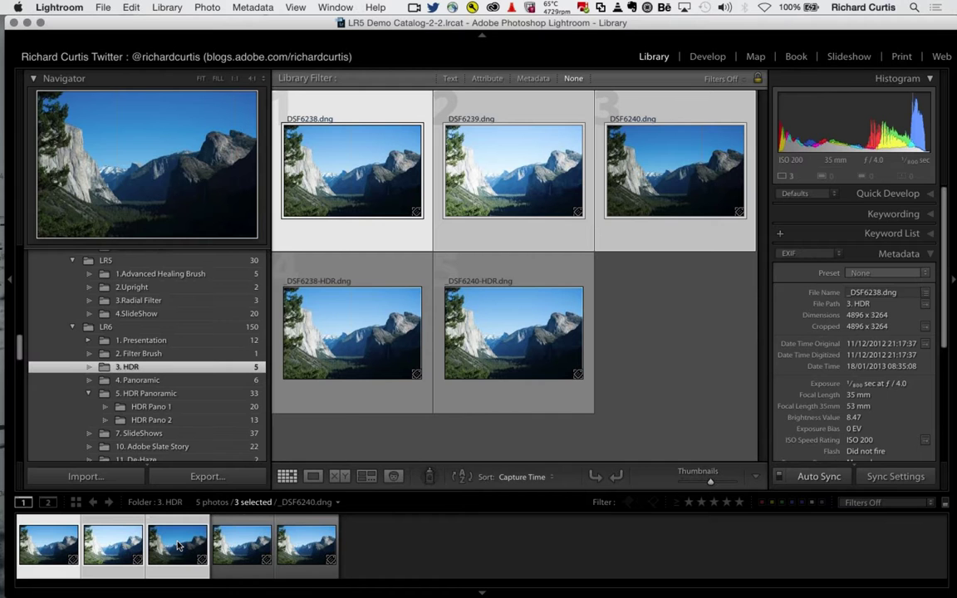
{"action": "right_click", "coordinate": [177, 546]}
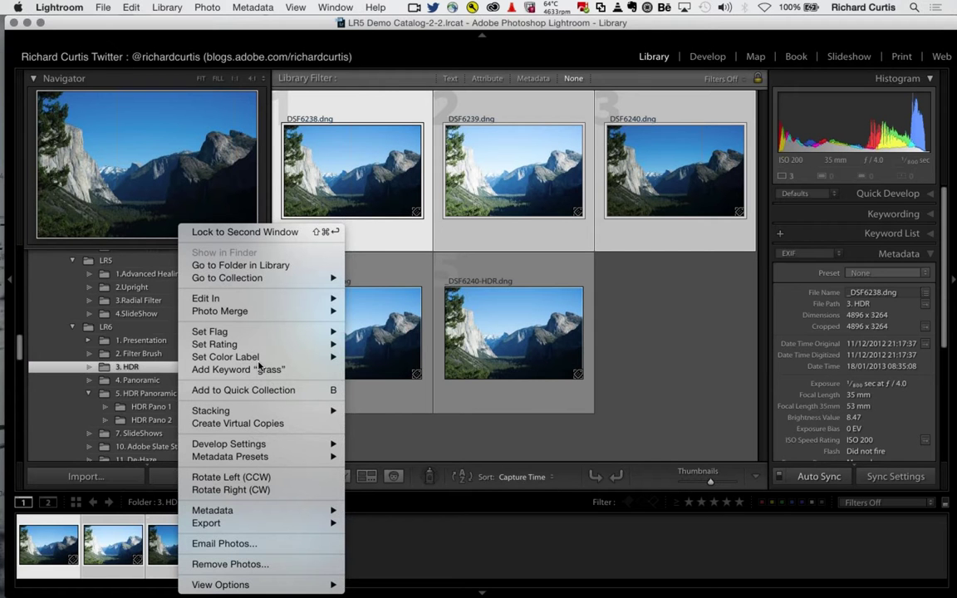
{"action": "mouse_move", "coordinate": [324, 311]}
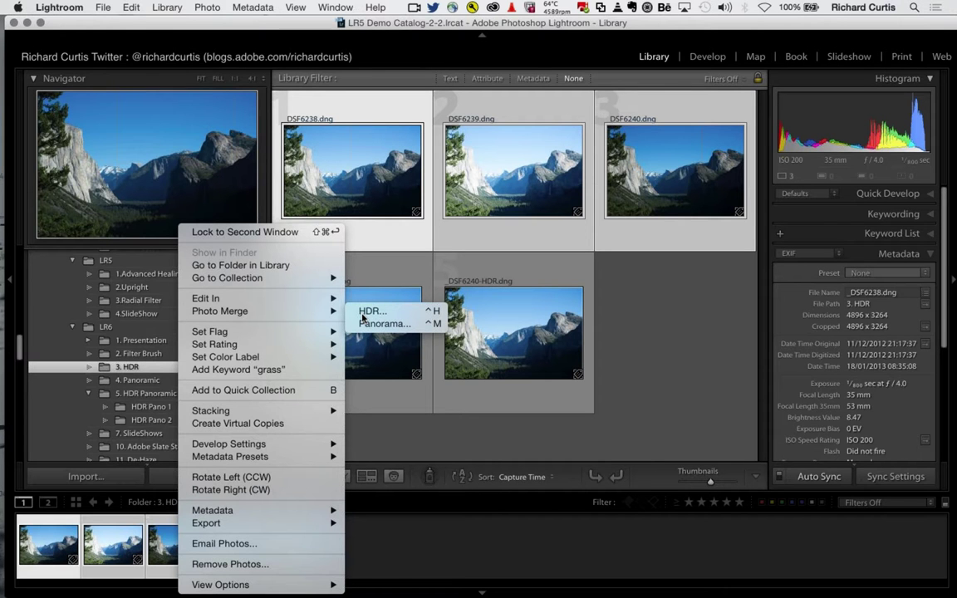
{"action": "left_click", "coordinate": [362, 314]}
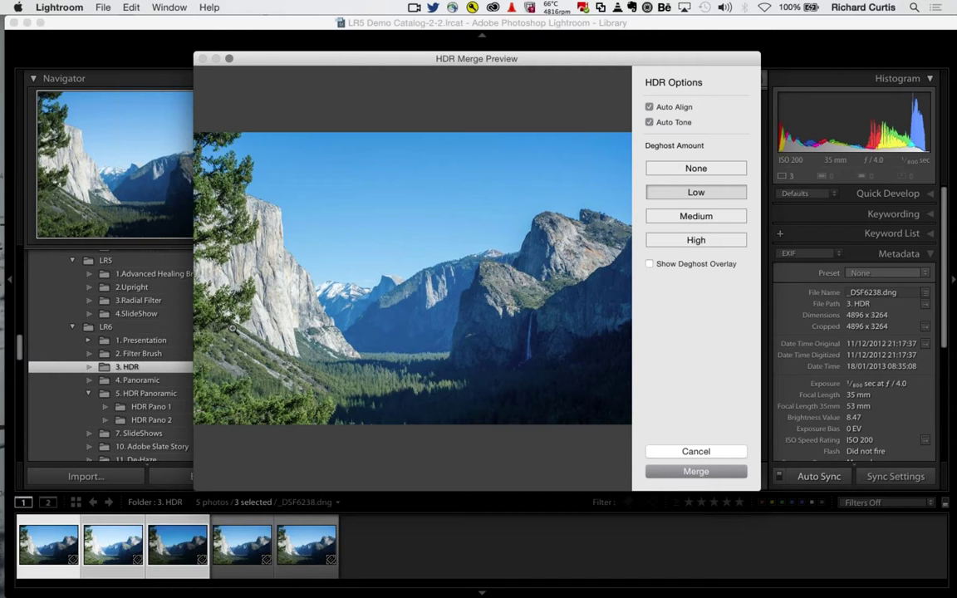
{"action": "left_click", "coordinate": [697, 472]}
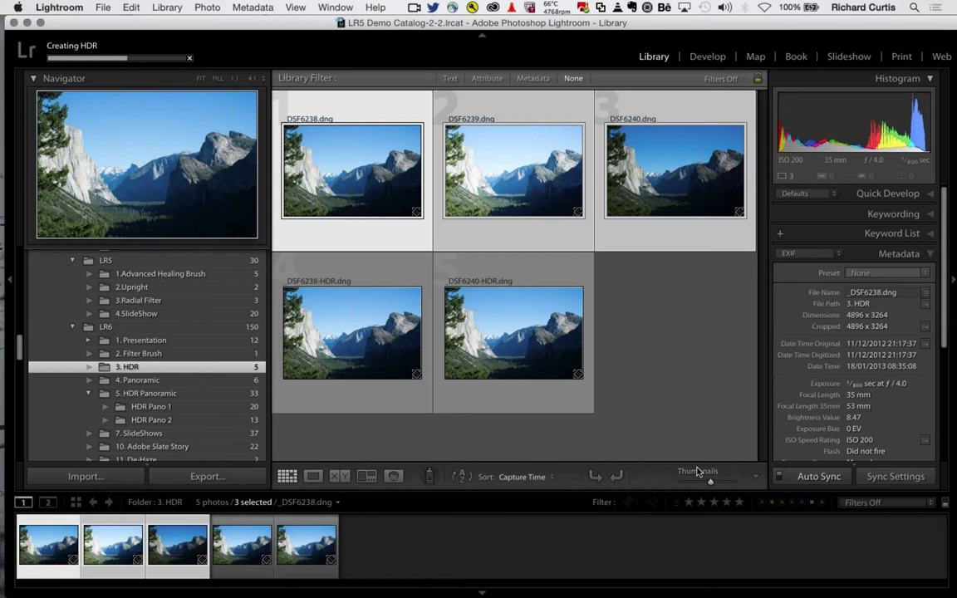
Merge L1003748.dng to L1003750.dng in the "4. Panoramic" folder into a panorama with Spherical projection and Auto Crop.
{"action": "left_click", "coordinate": [153, 380]}
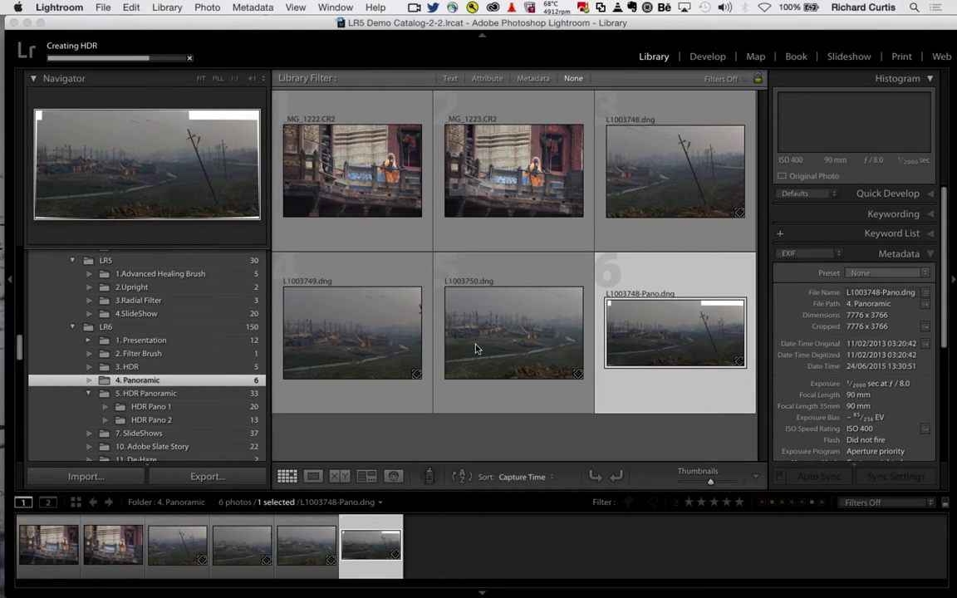
{"action": "left_click", "coordinate": [164, 550], "text": "shift"}
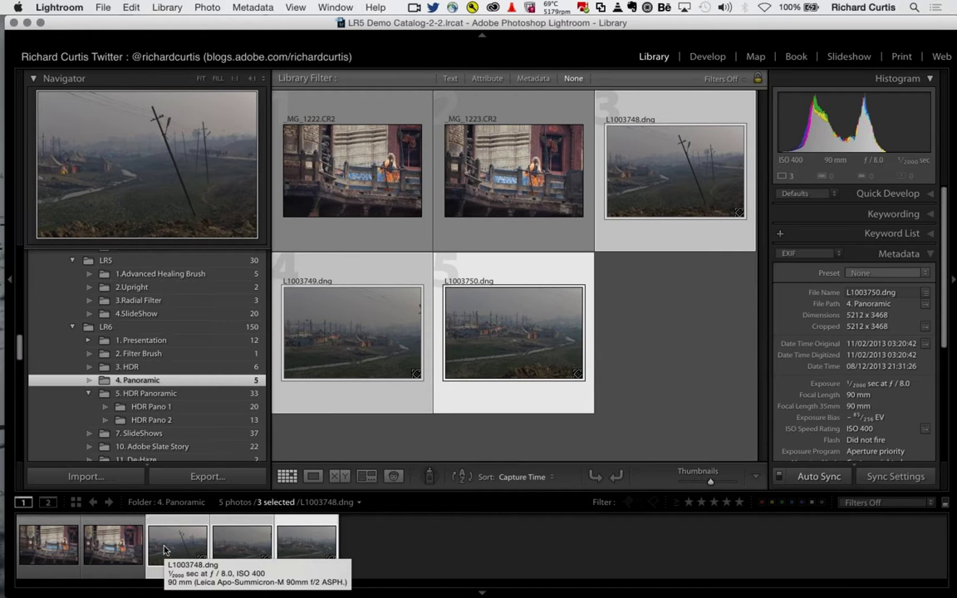
{"action": "right_click", "coordinate": [164, 550]}
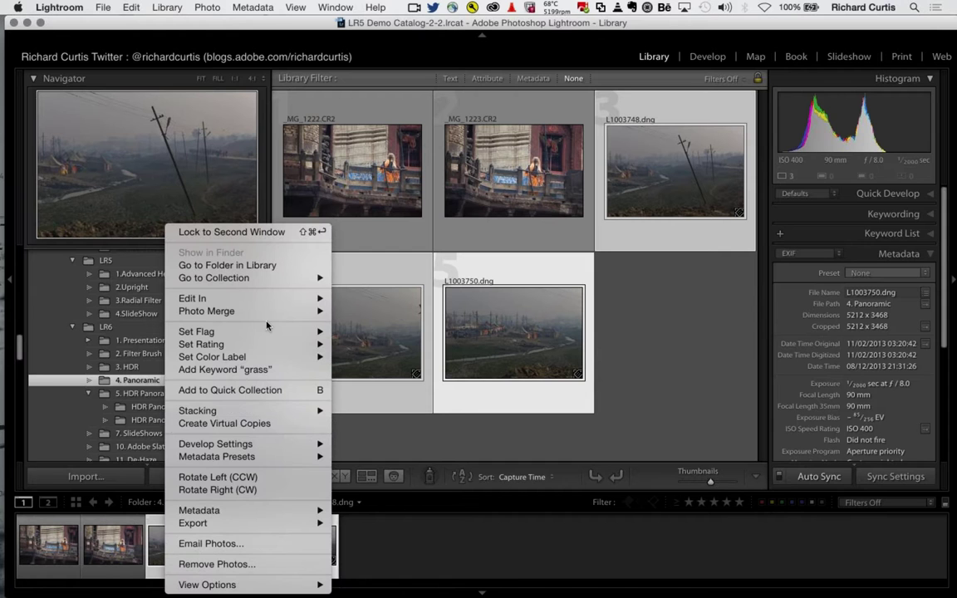
{"action": "mouse_move", "coordinate": [266, 315]}
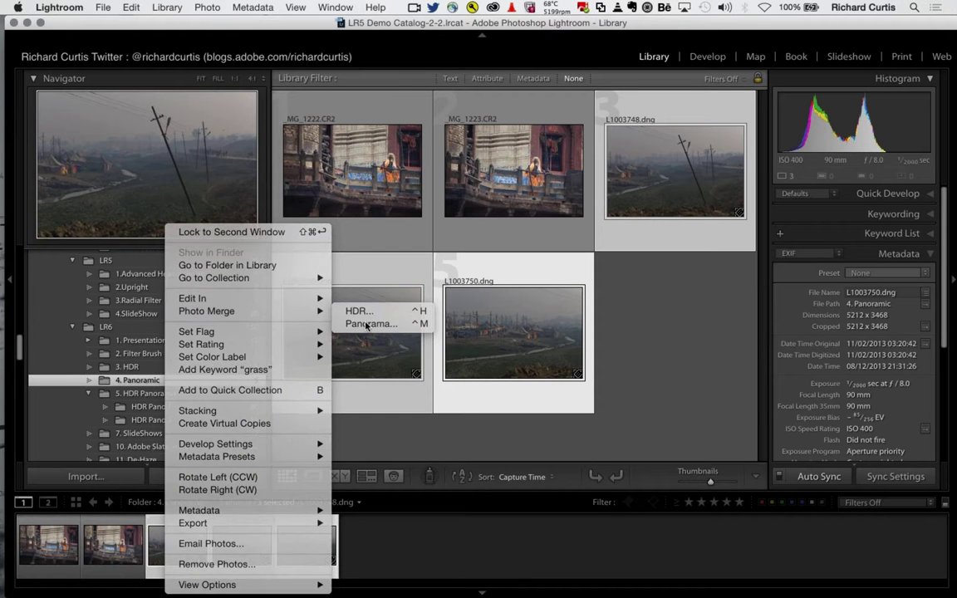
{"action": "left_click", "coordinate": [366, 324]}
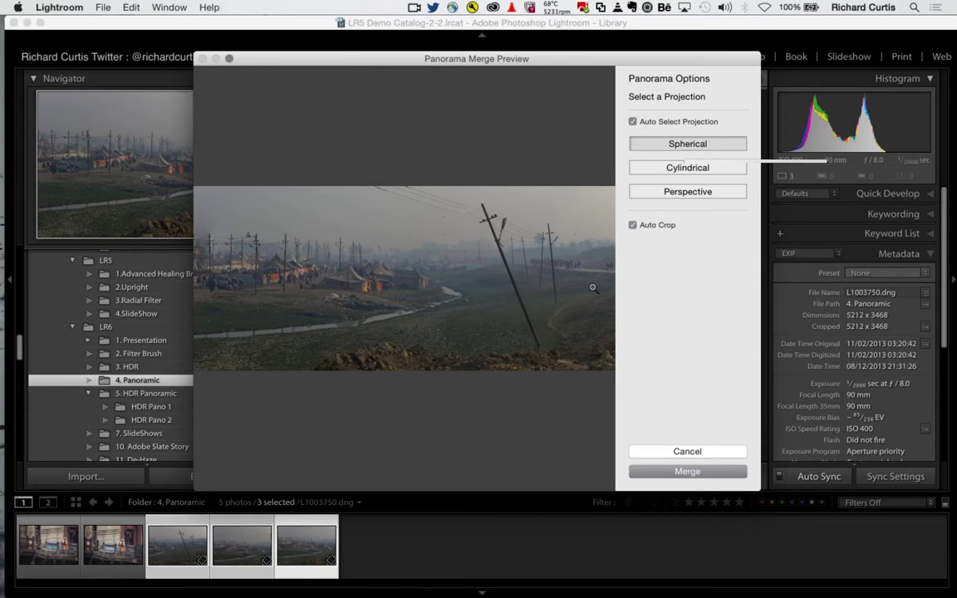
{"action": "left_click", "coordinate": [683, 472]}
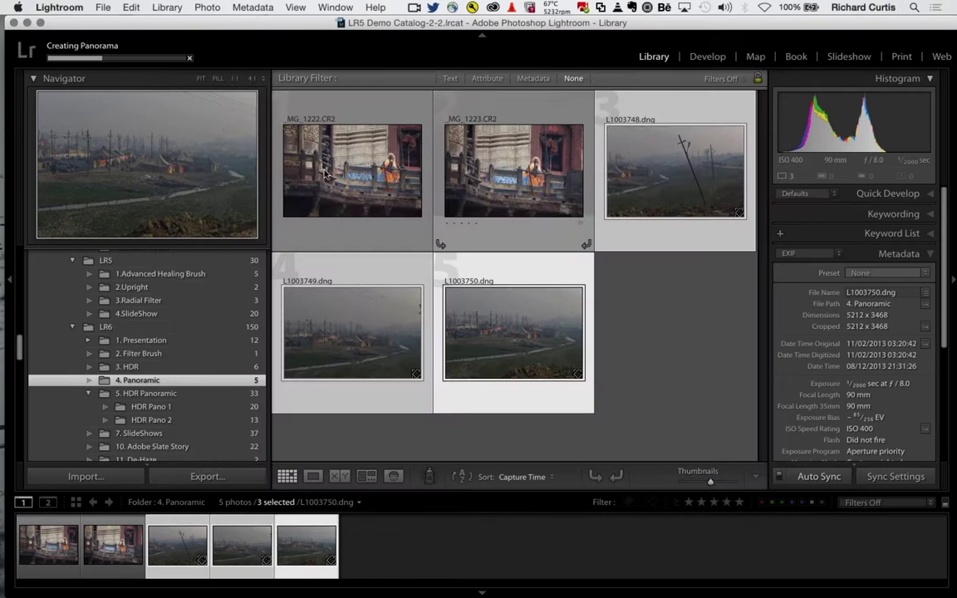
Open the newly merged _DSF6238-HDR-2.dng from the "3. HDR" folder for developing.
{"action": "left_click", "coordinate": [131, 368]}
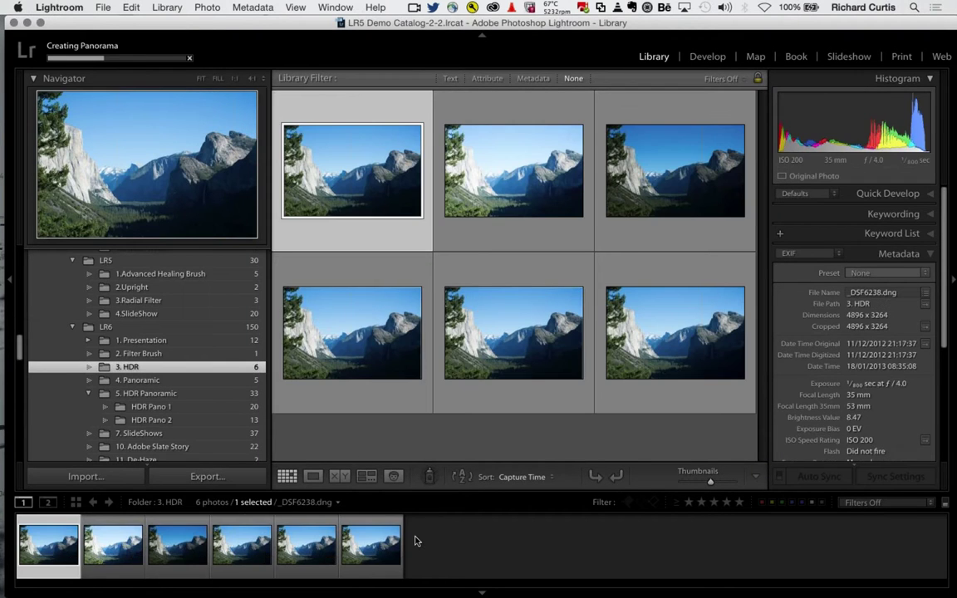
{"action": "left_click", "coordinate": [705, 330]}
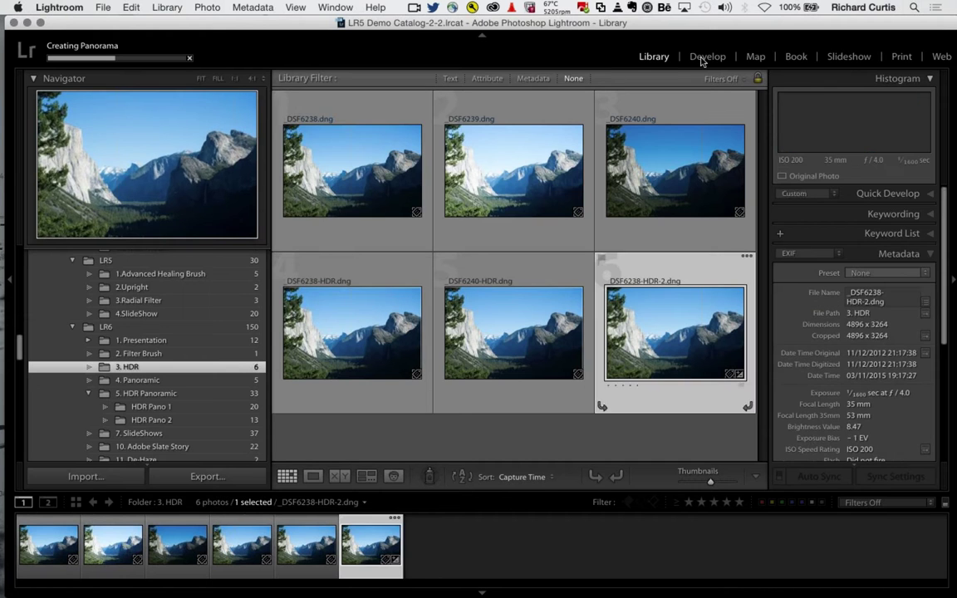
{"action": "key", "text": "d"}
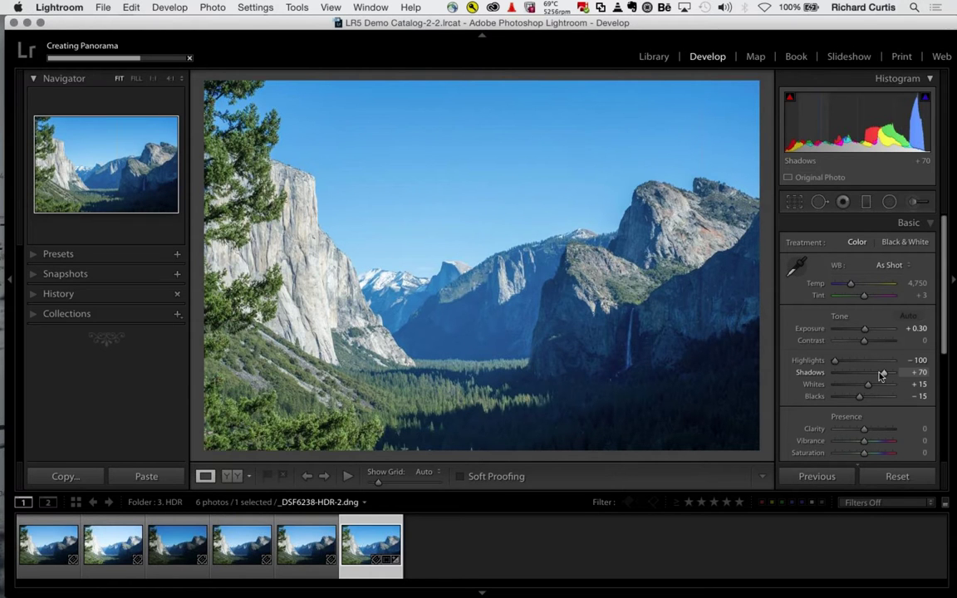
Set the HDR photo's Shadows to +73, Blacks to −53, Whites to +40 and Clarity to +36.
{"action": "left_click_drag", "start_coordinate": [883, 374], "coordinate": [901, 373]}
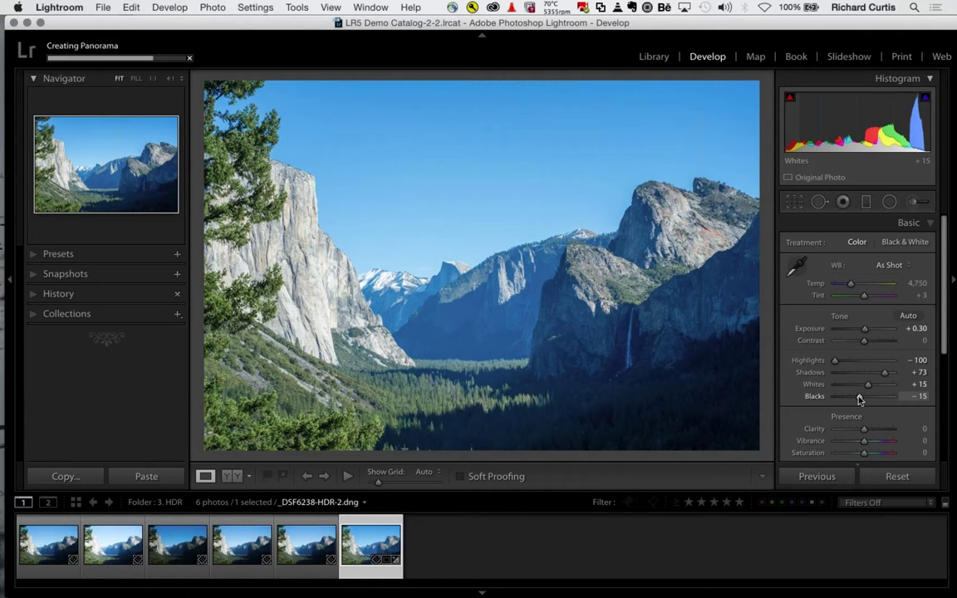
{"action": "left_click_drag", "start_coordinate": [860, 400], "coordinate": [848, 398]}
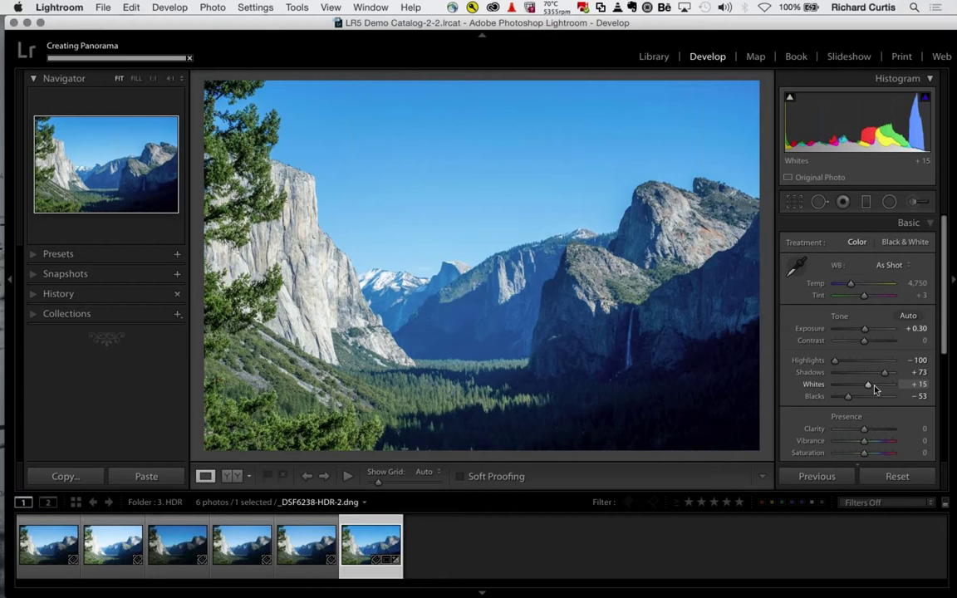
{"action": "left_click_drag", "start_coordinate": [869, 386], "coordinate": [876, 385]}
{"action": "left_click_drag", "start_coordinate": [865, 429], "coordinate": [876, 429]}
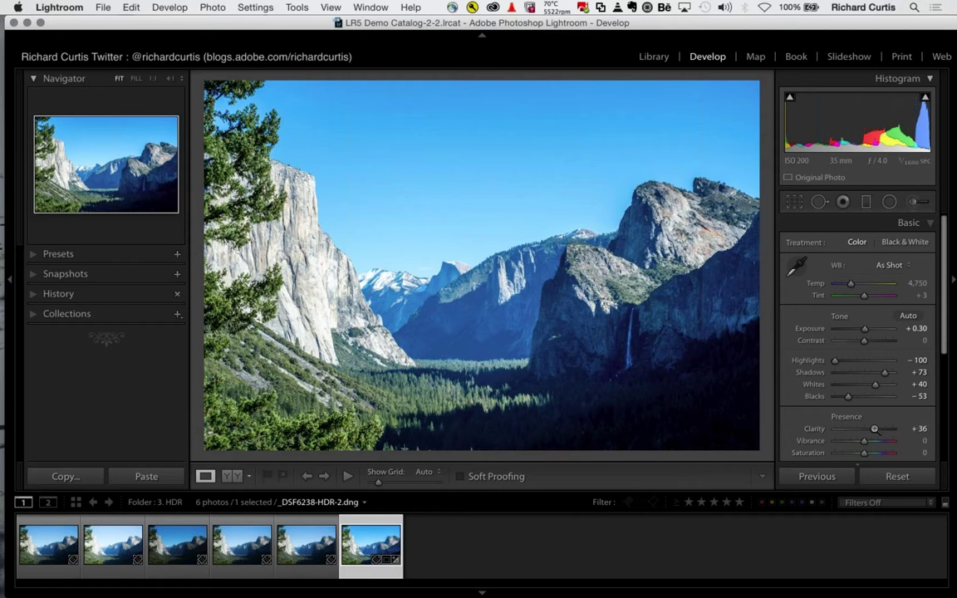
View the adjusted HDR photo and the merged panorama L1003750-Pano.dng full screen.
{"action": "key", "text": "f"}
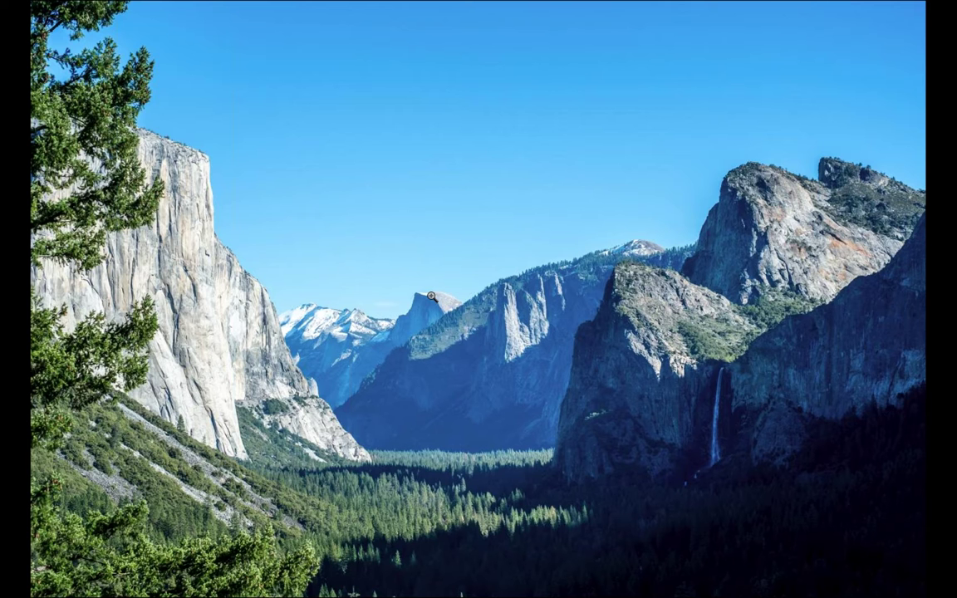
{"action": "key", "text": "Escape"}
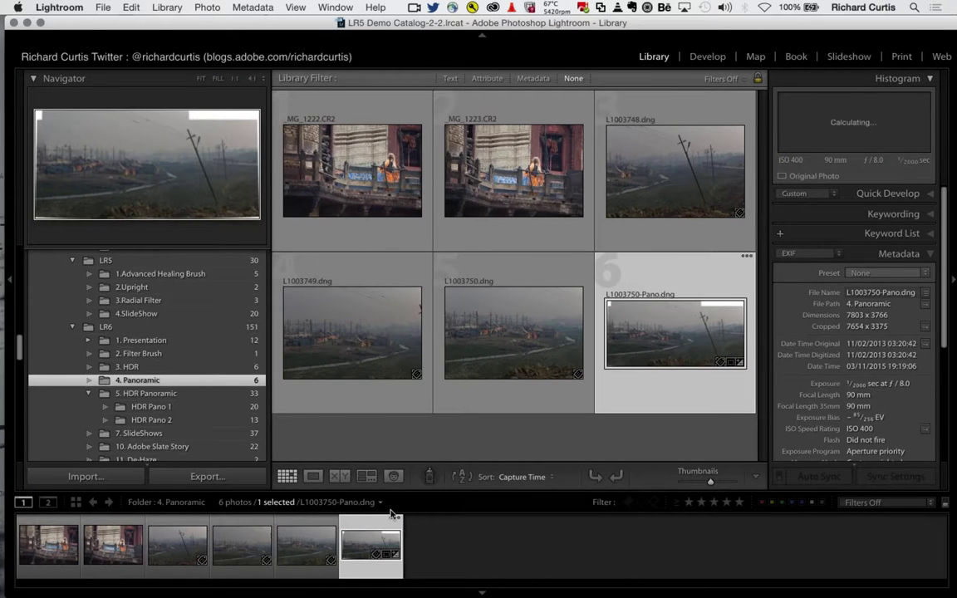
{"action": "key", "text": "f"}
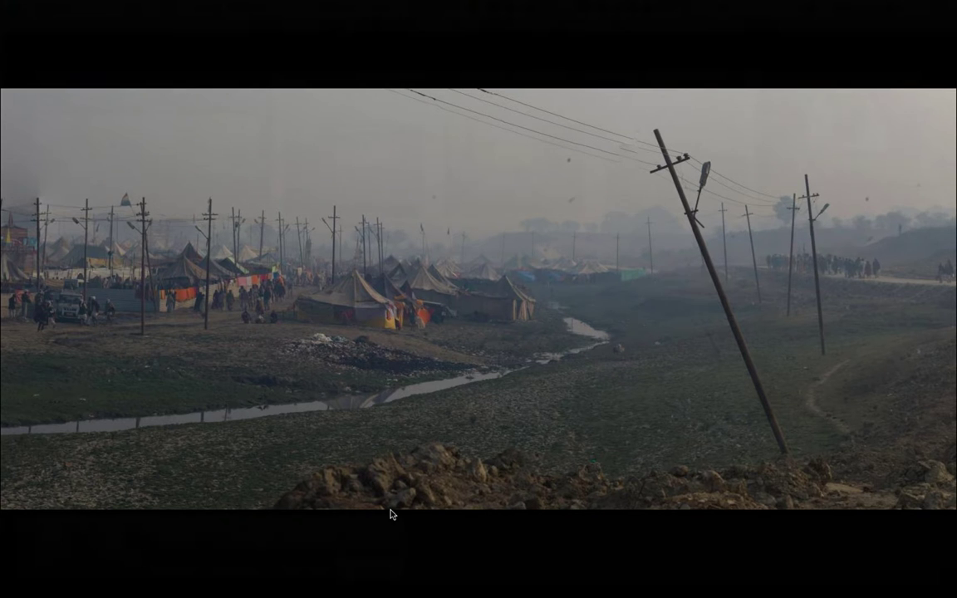
{"action": "key", "text": "f"}
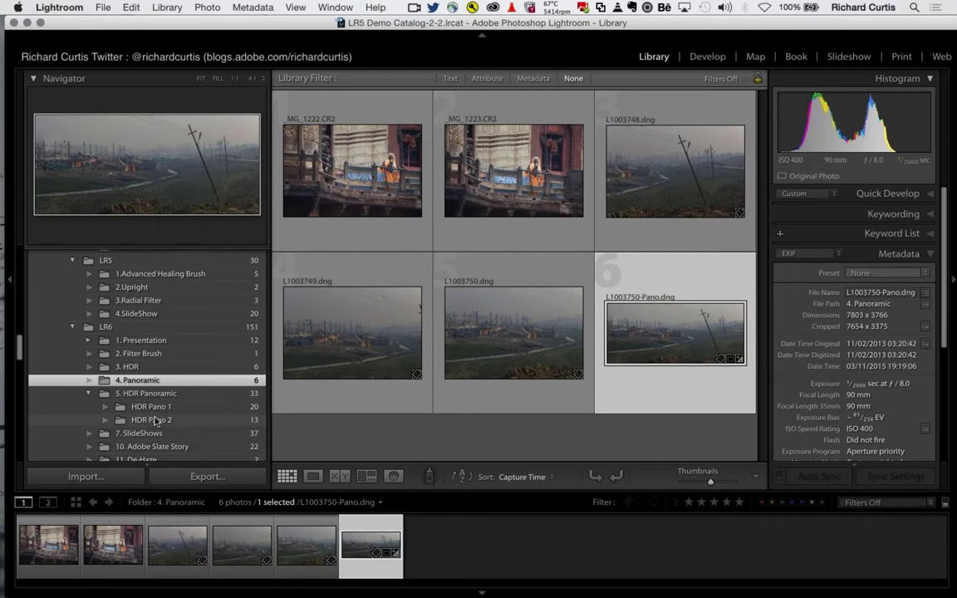
Open _MG_0757.CR2 from the "11. De-Haze" folder for developing.
{"action": "scroll", "coordinate": [137, 411], "scroll_direction": "down", "scroll_amount": 3}
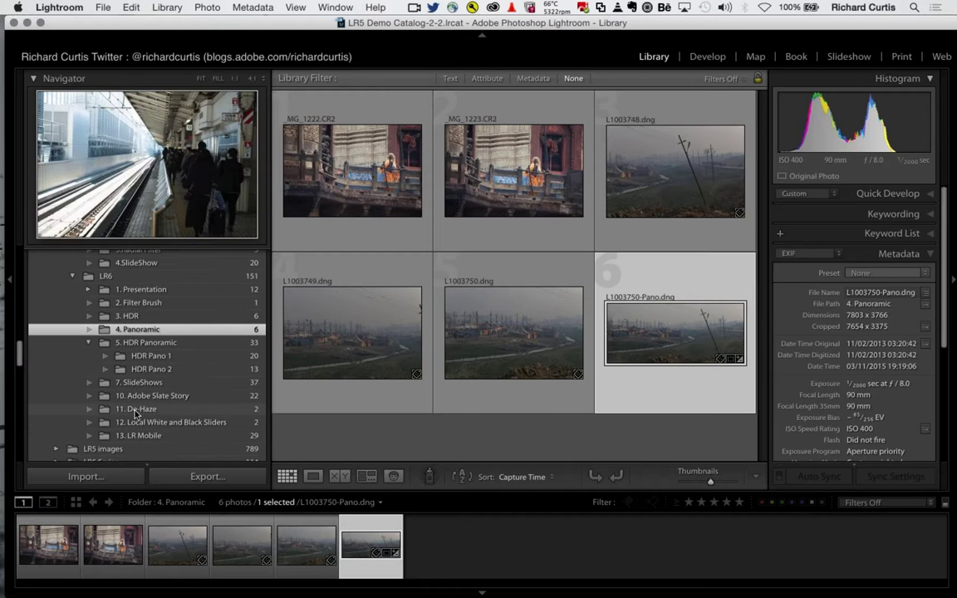
{"action": "left_click", "coordinate": [137, 411]}
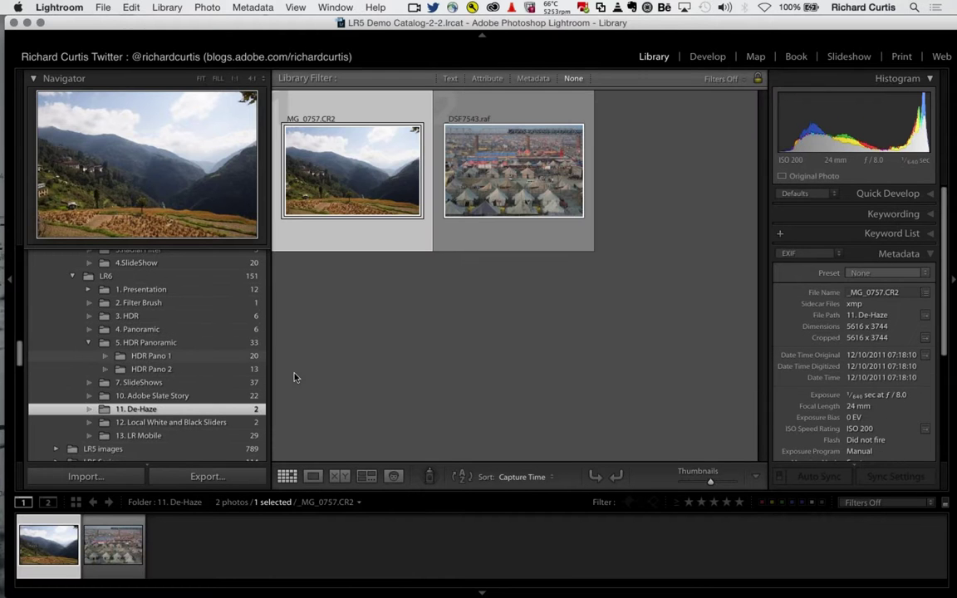
{"action": "left_click", "coordinate": [313, 476]}
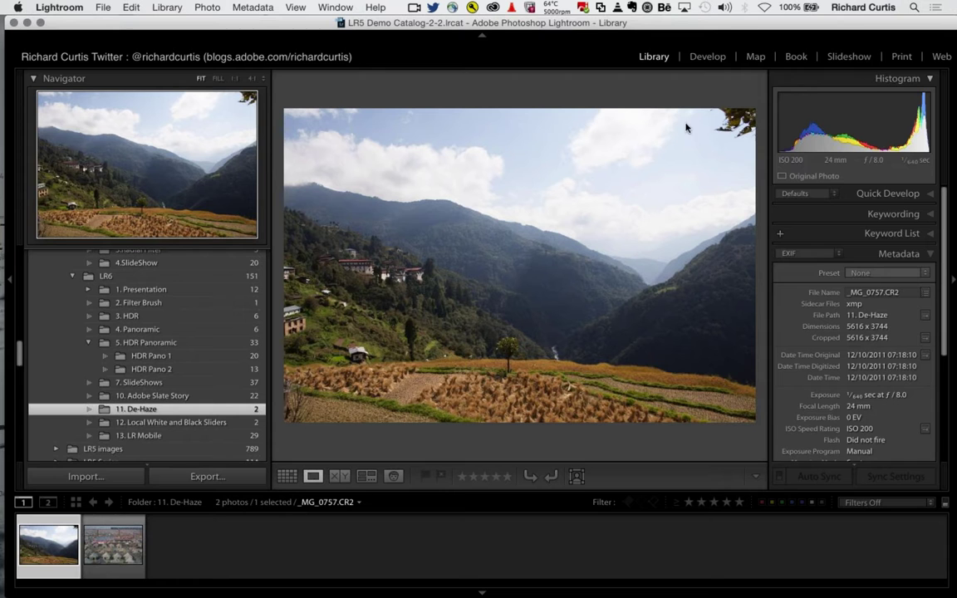
{"action": "left_click", "coordinate": [707, 57]}
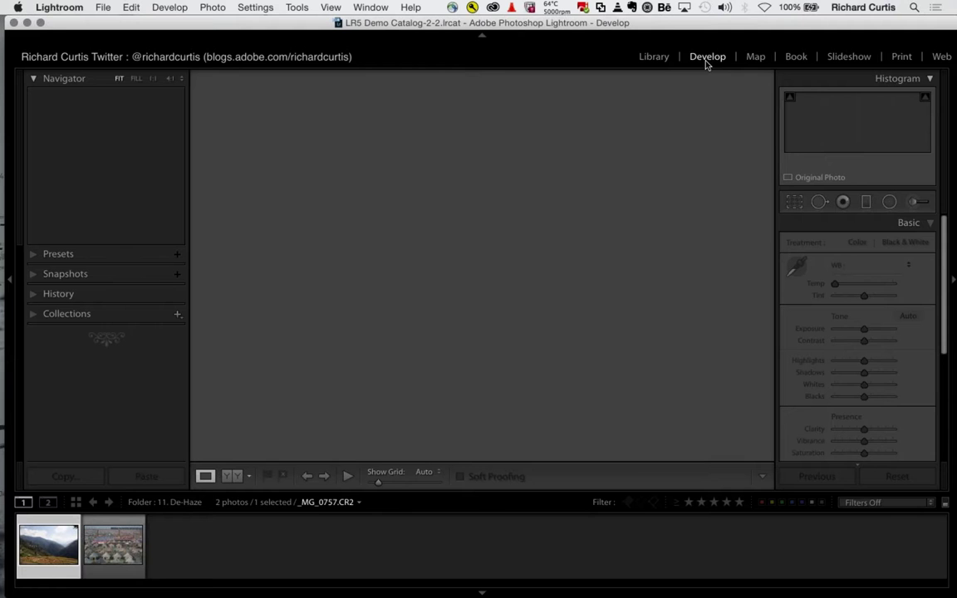
Try a Dehaze amount of −34 on the valley landscape, and set it to +61.
{"action": "scroll", "coordinate": [865, 378], "scroll_direction": "down", "scroll_amount": 5}
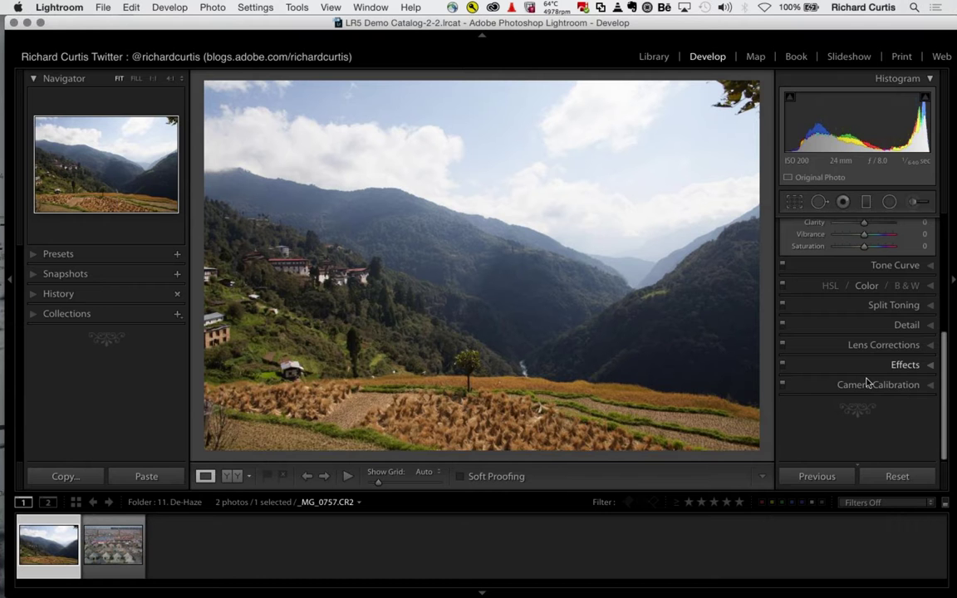
{"action": "left_click", "coordinate": [869, 365]}
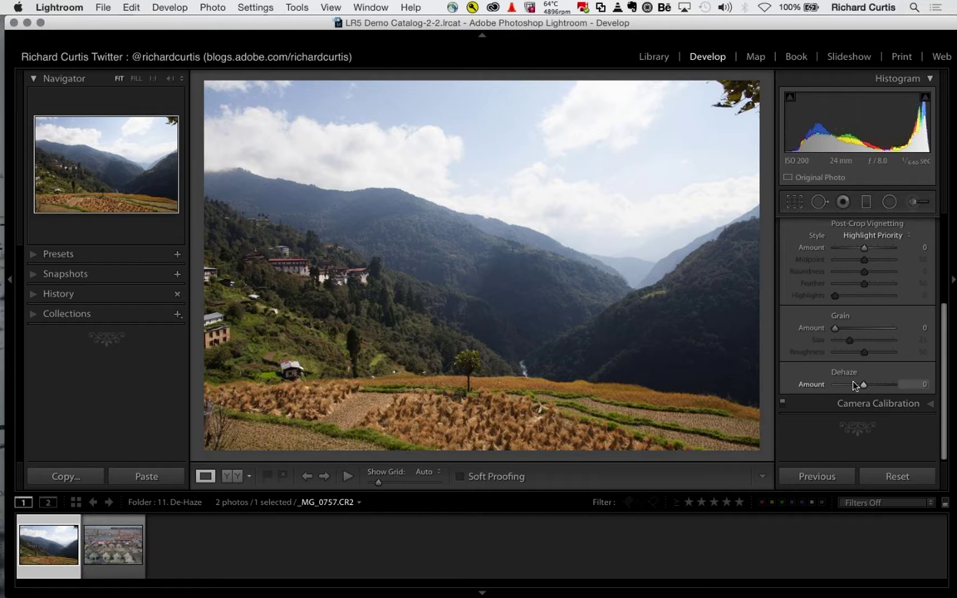
{"action": "left_click", "coordinate": [856, 385]}
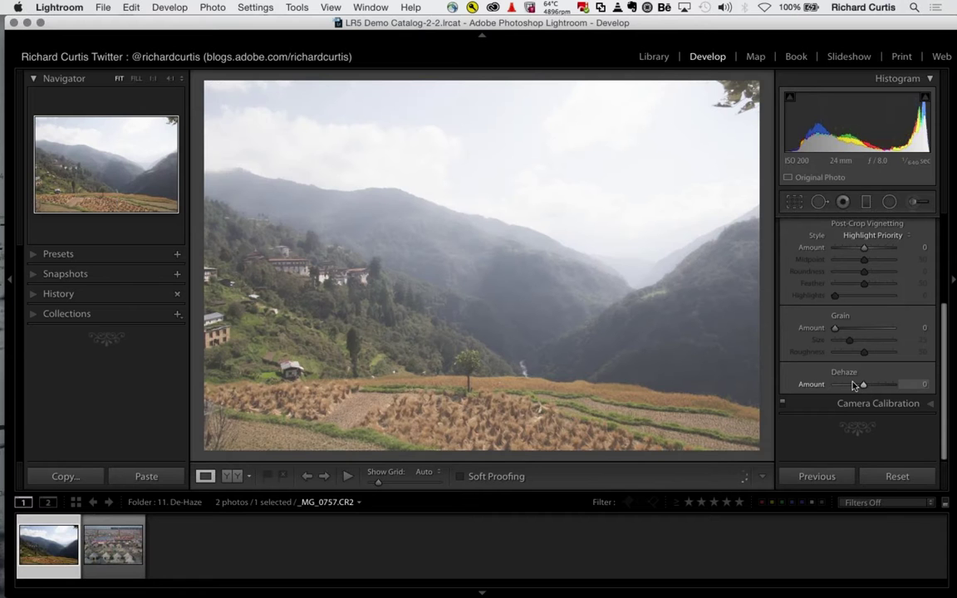
{"action": "left_click", "coordinate": [856, 385]}
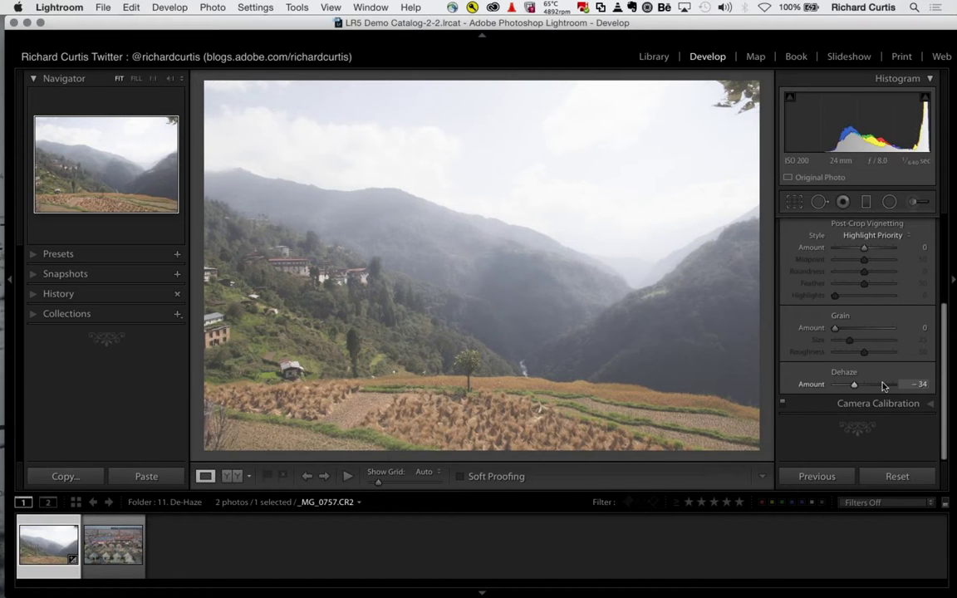
{"action": "left_click", "coordinate": [884, 384]}
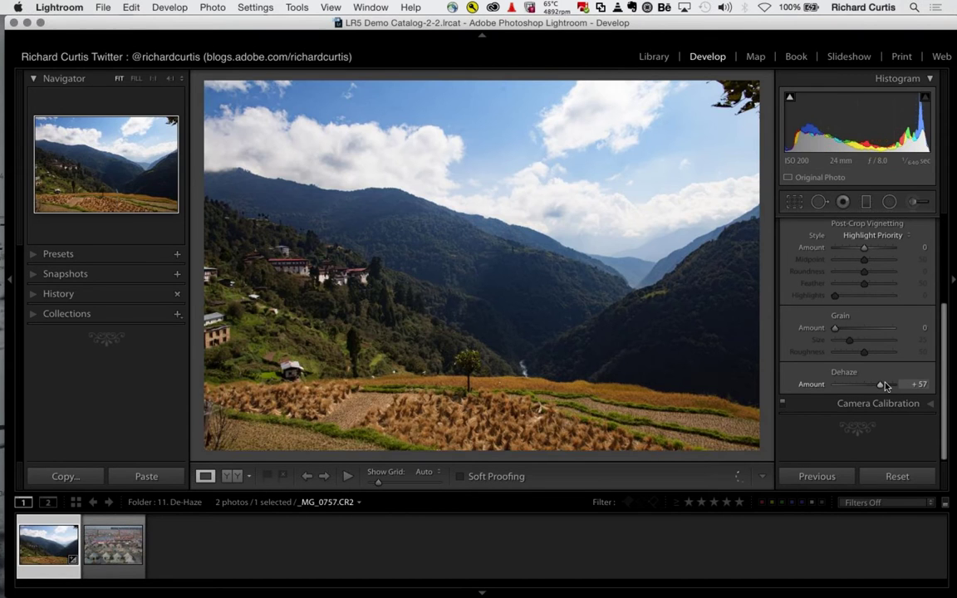
{"action": "left_click", "coordinate": [884, 385]}
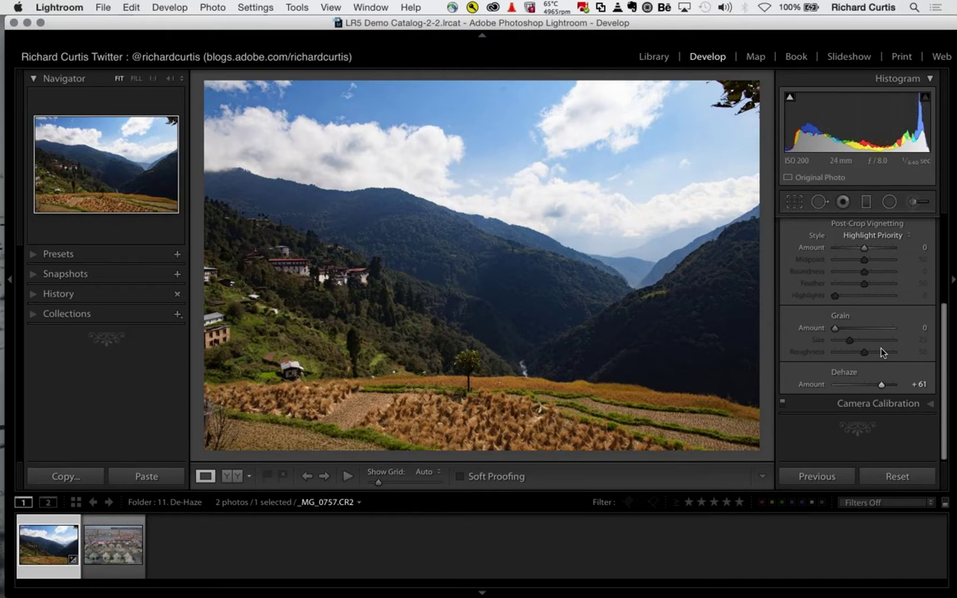
Convert the dehazed valley landscape to the Black & White treatment.
{"action": "scroll", "coordinate": [882, 352], "scroll_direction": "up", "scroll_amount": 5}
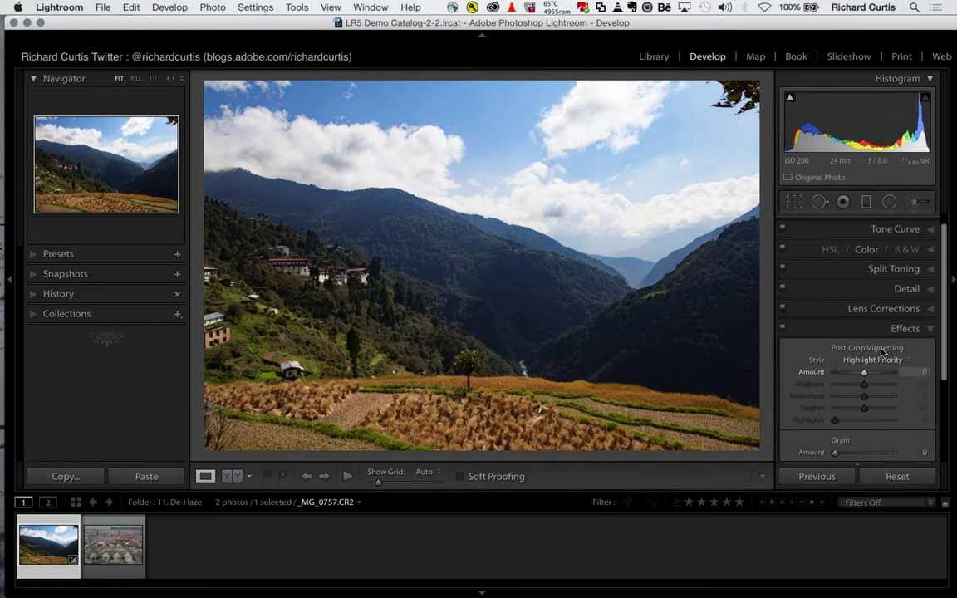
{"action": "scroll", "coordinate": [898, 290], "scroll_direction": "up", "scroll_amount": 2}
{"action": "left_click", "coordinate": [917, 224]}
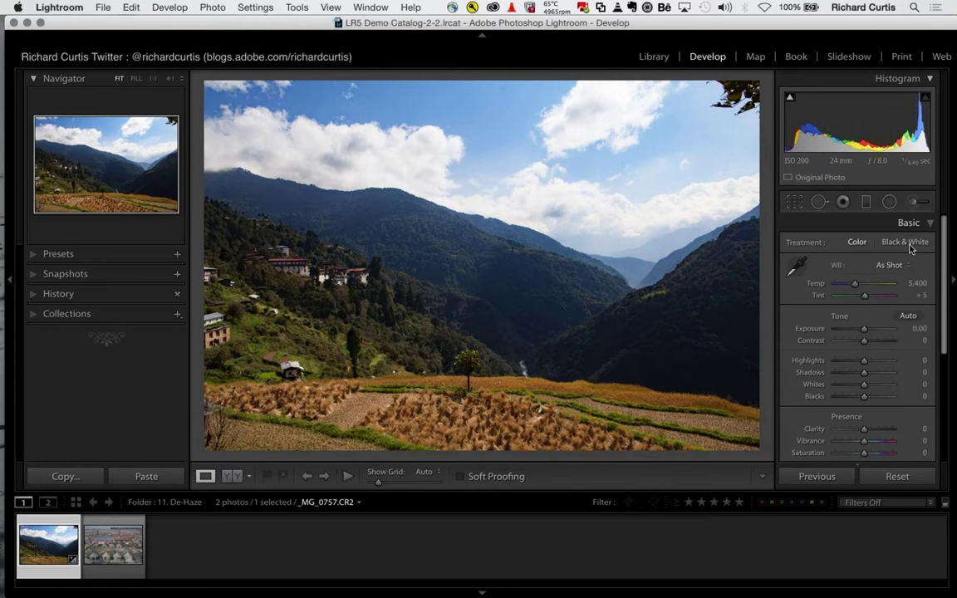
{"action": "left_click", "coordinate": [905, 242]}
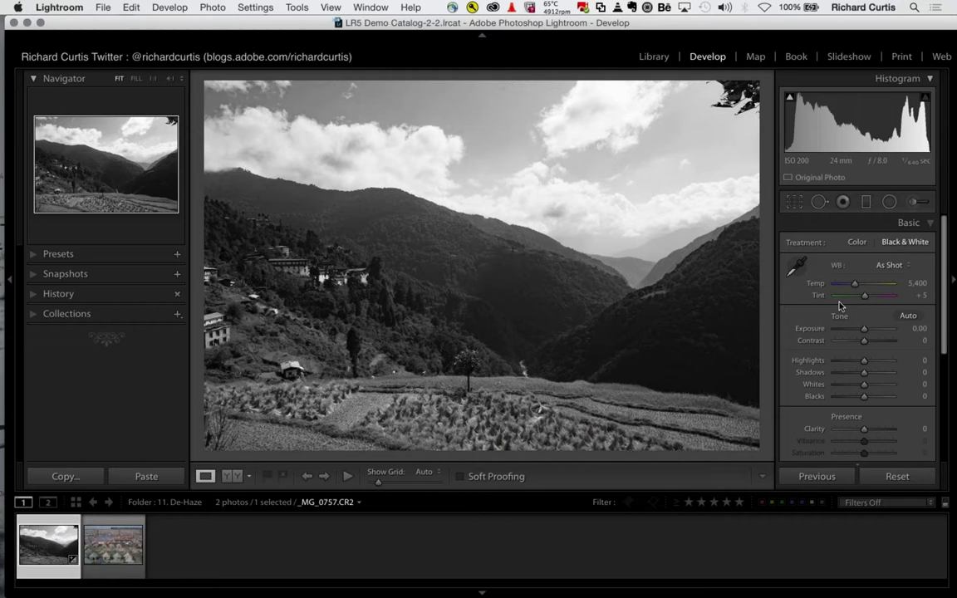
Raise the Dehaze amount to +100 on the black-and-white valley landscape and view the photo full screen.
{"action": "scroll", "coordinate": [840, 306], "scroll_direction": "down", "scroll_amount": 2}
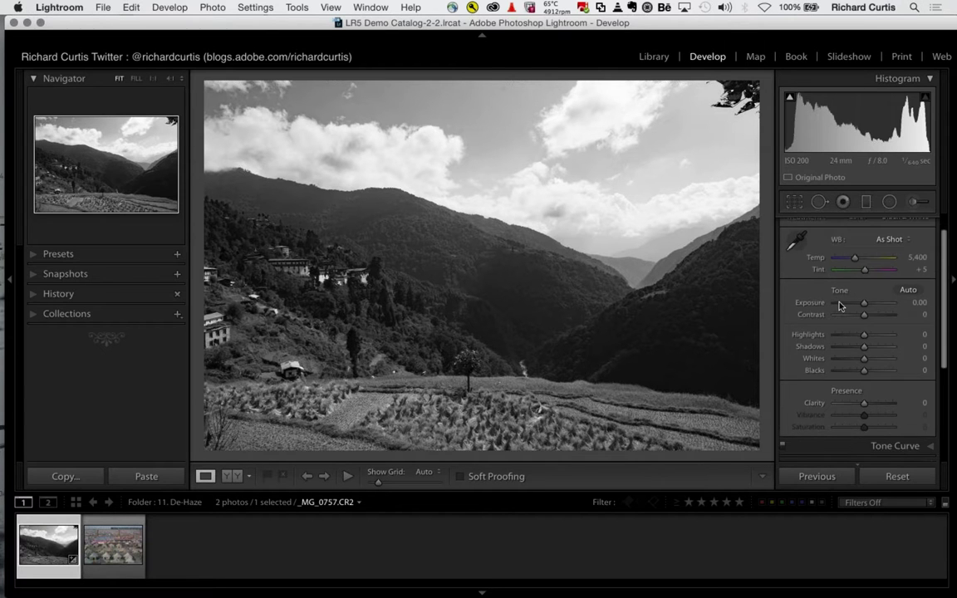
{"action": "scroll", "coordinate": [839, 306], "scroll_direction": "down", "scroll_amount": 10}
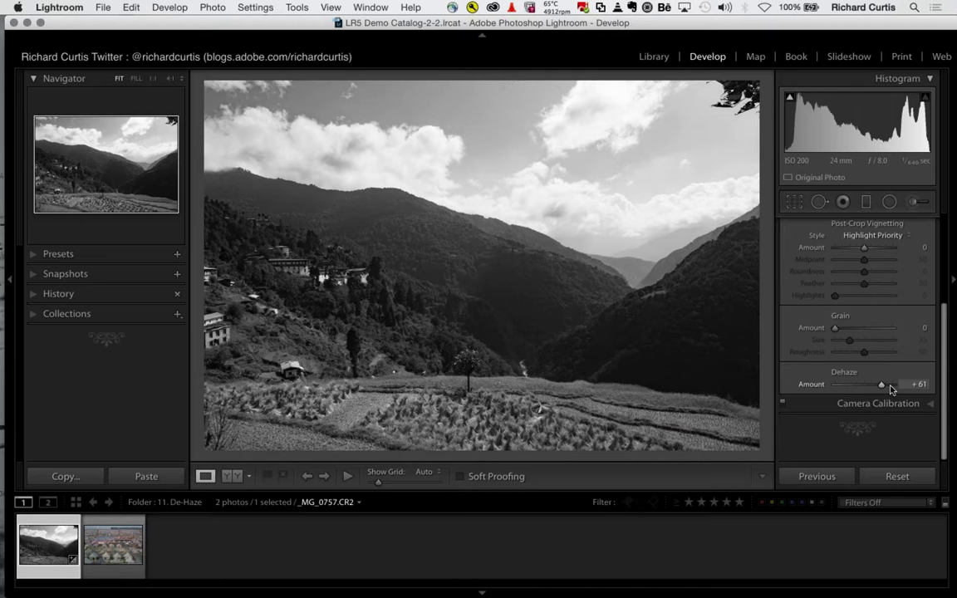
{"action": "left_click_drag", "start_coordinate": [891, 387], "coordinate": [922, 388]}
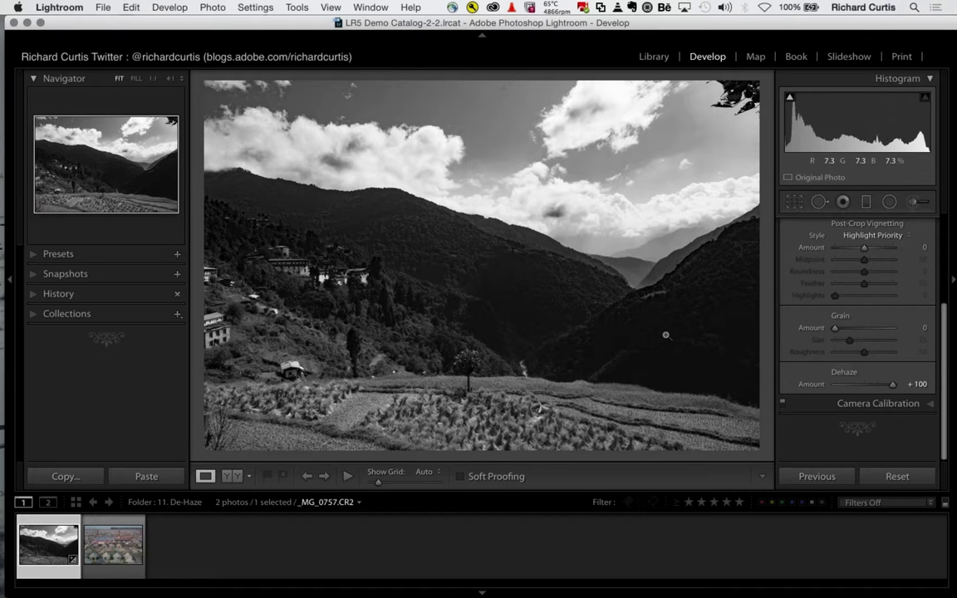
{"action": "key", "text": "f"}
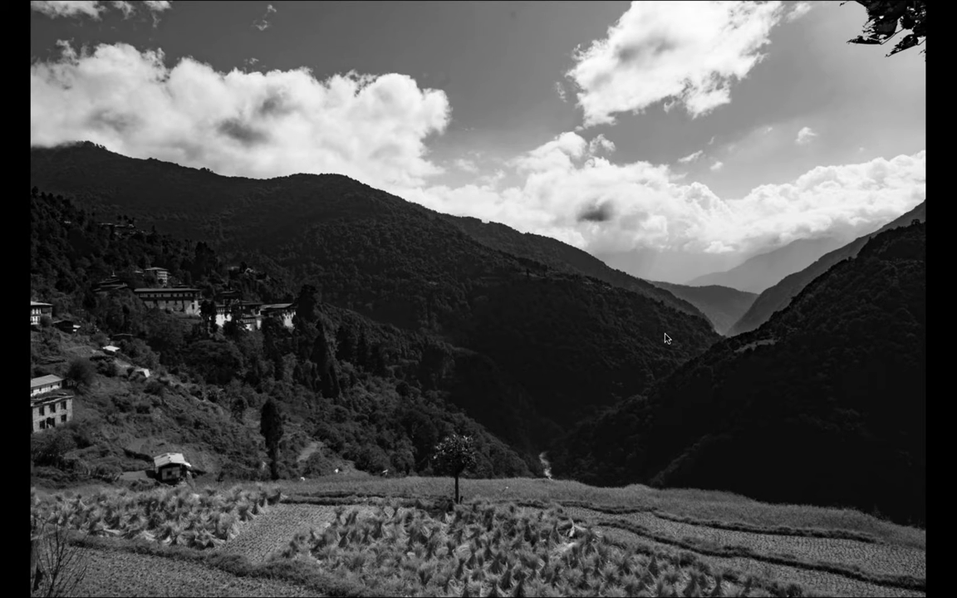
{"action": "key", "text": "f"}
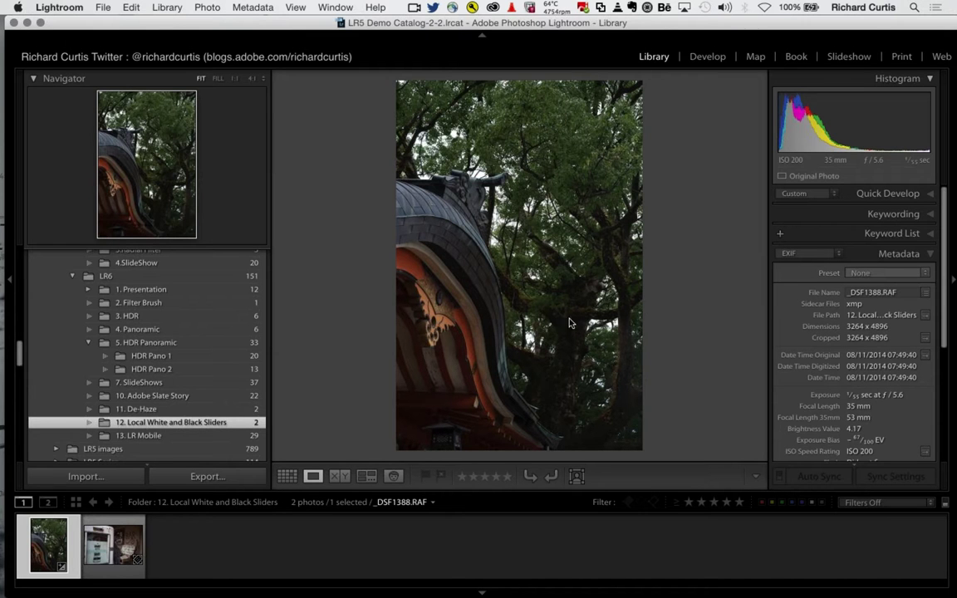
Open _DSF1388.RAF for developing, place a diagonal graduated filter over the temple roof, and reset the filter's Exposure to 0.
{"action": "left_click", "coordinate": [708, 57]}
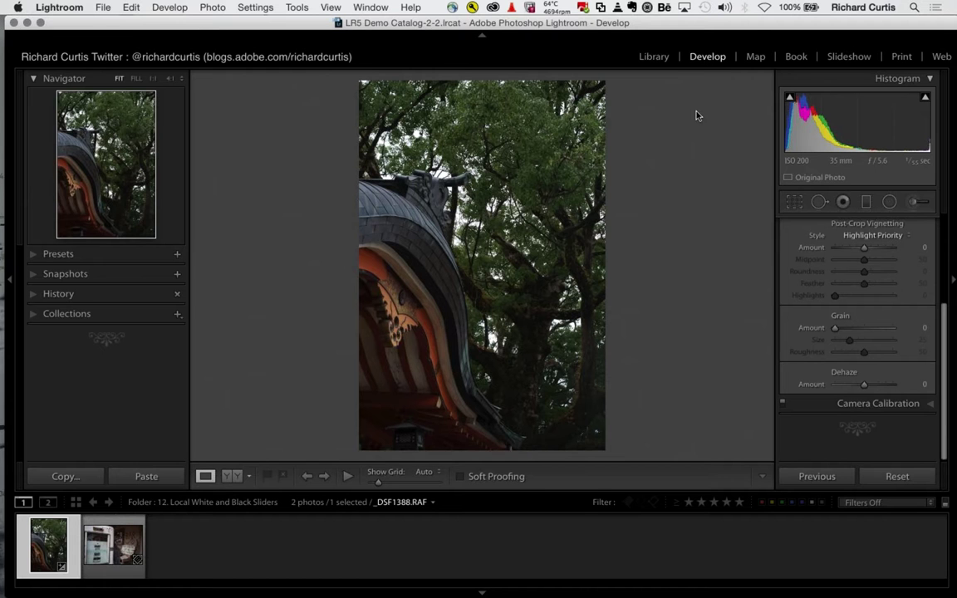
{"action": "left_click", "coordinate": [867, 201]}
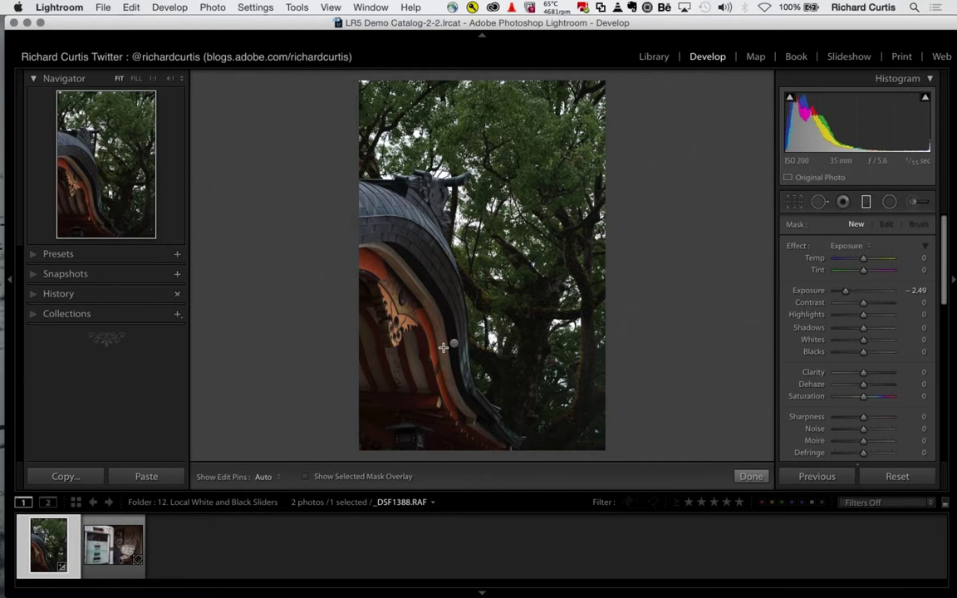
{"action": "left_click_drag", "start_coordinate": [442, 347], "coordinate": [452, 342]}
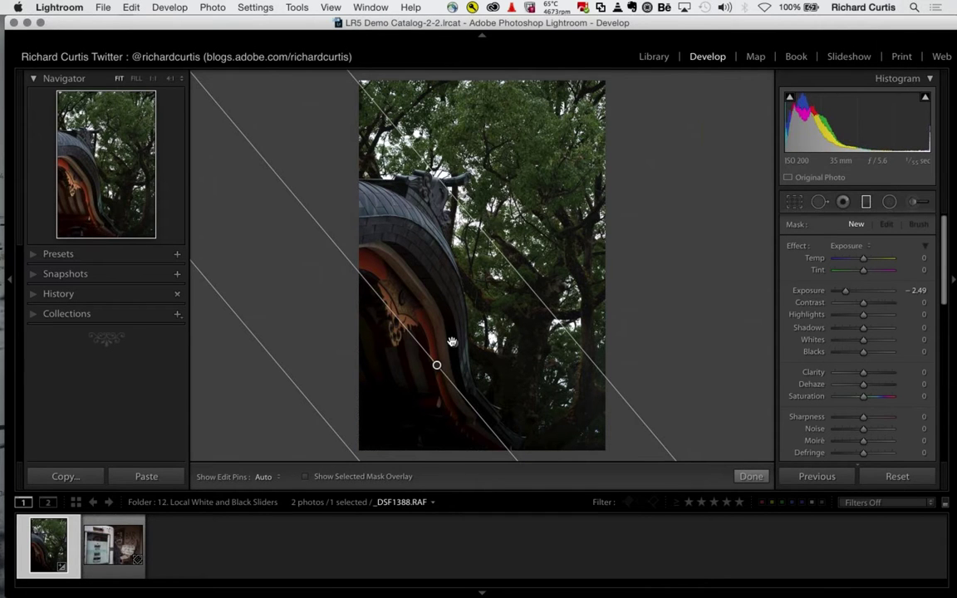
{"action": "left_click_drag", "start_coordinate": [438, 365], "coordinate": [437, 364]}
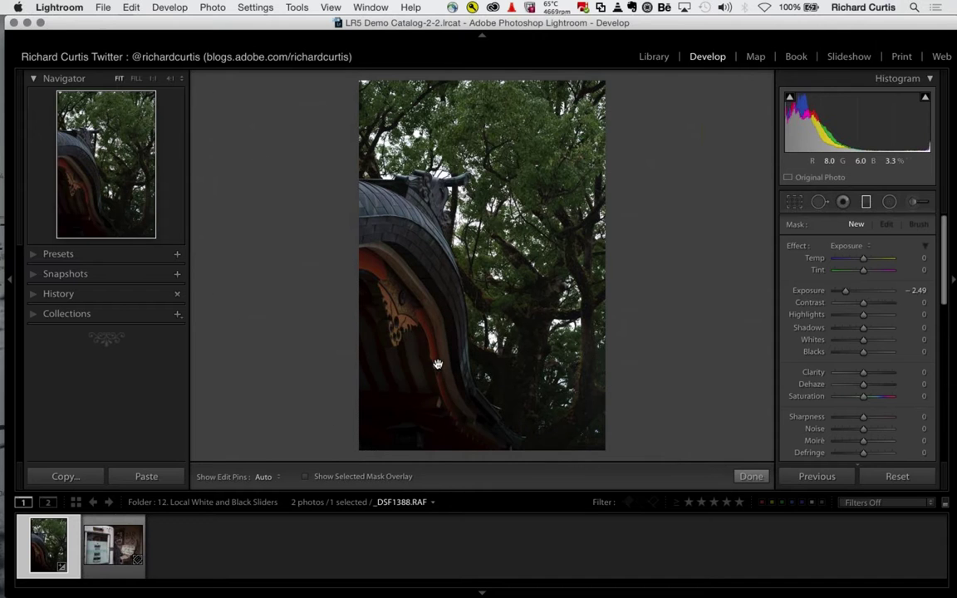
{"action": "left_click", "coordinate": [437, 365]}
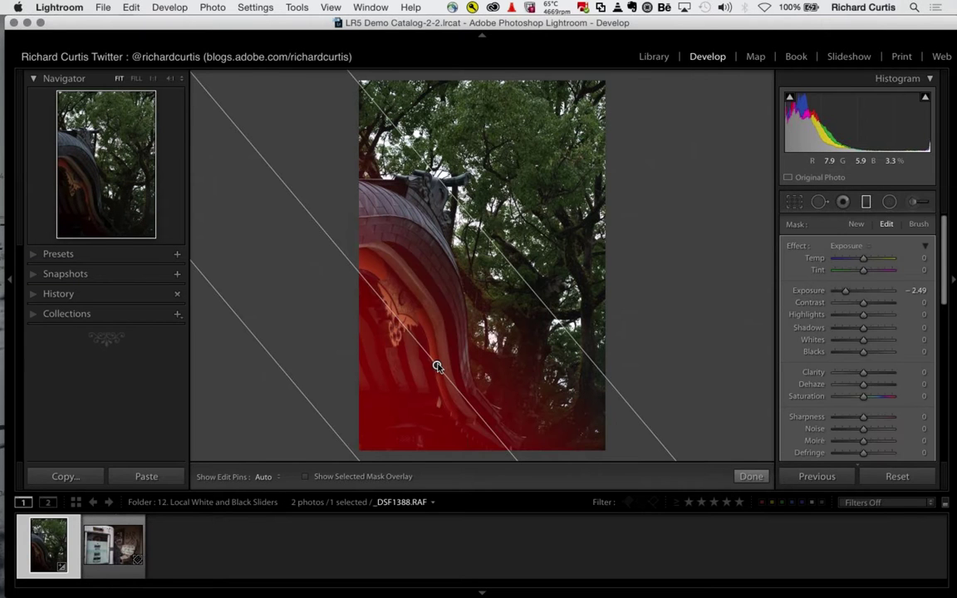
{"action": "double_click", "coordinate": [807, 295]}
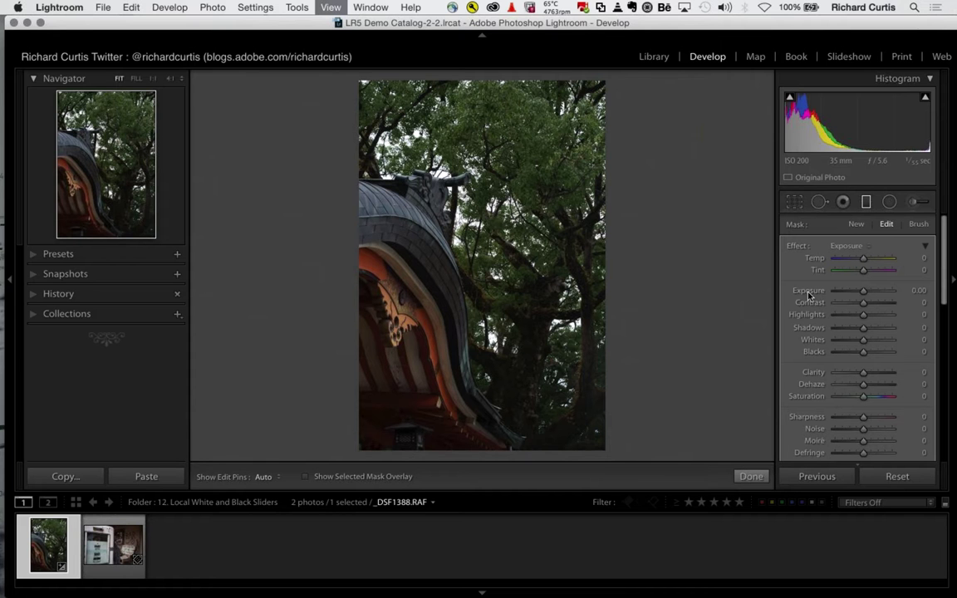
Set the graduated filter's Whites to 44 and Blacks to −33 on the temple roof.
{"action": "key", "text": "super+equal"}
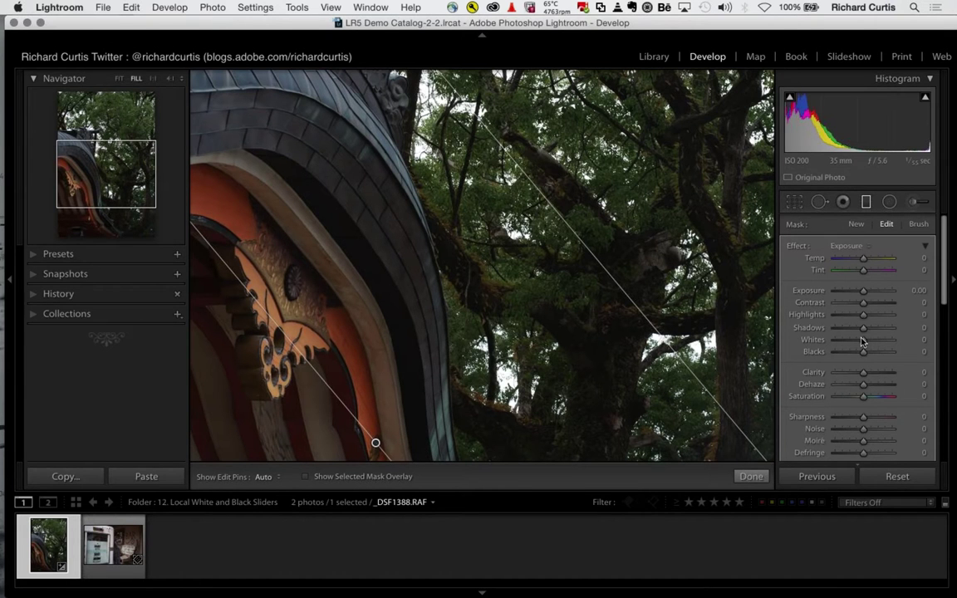
{"action": "left_click_drag", "start_coordinate": [862, 341], "coordinate": [878, 343]}
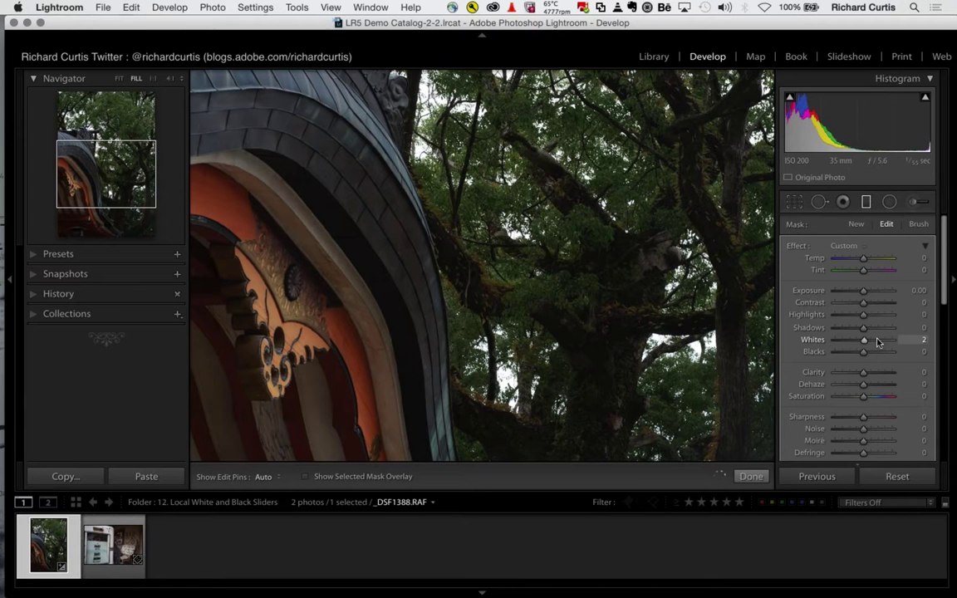
{"action": "left_click_drag", "start_coordinate": [878, 343], "coordinate": [890, 342]}
{"action": "left_click_drag", "start_coordinate": [854, 352], "coordinate": [850, 356]}
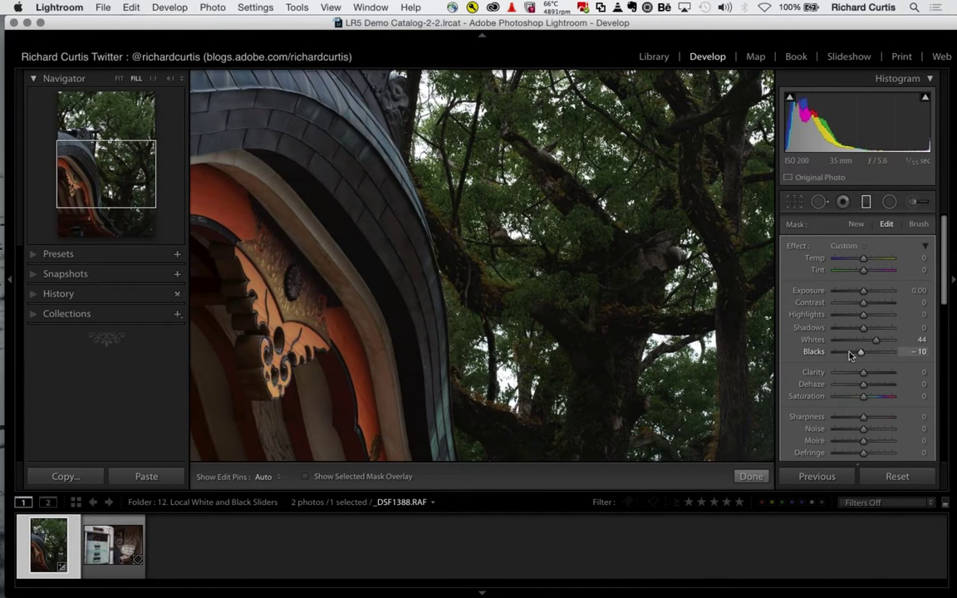
{"action": "left_click_drag", "start_coordinate": [850, 356], "coordinate": [843, 356]}
Move and rotate the graduated filter to follow the roof's outer edge, and close the filter.
{"action": "scroll", "coordinate": [450, 336], "scroll_direction": "down", "scroll_amount": 3}
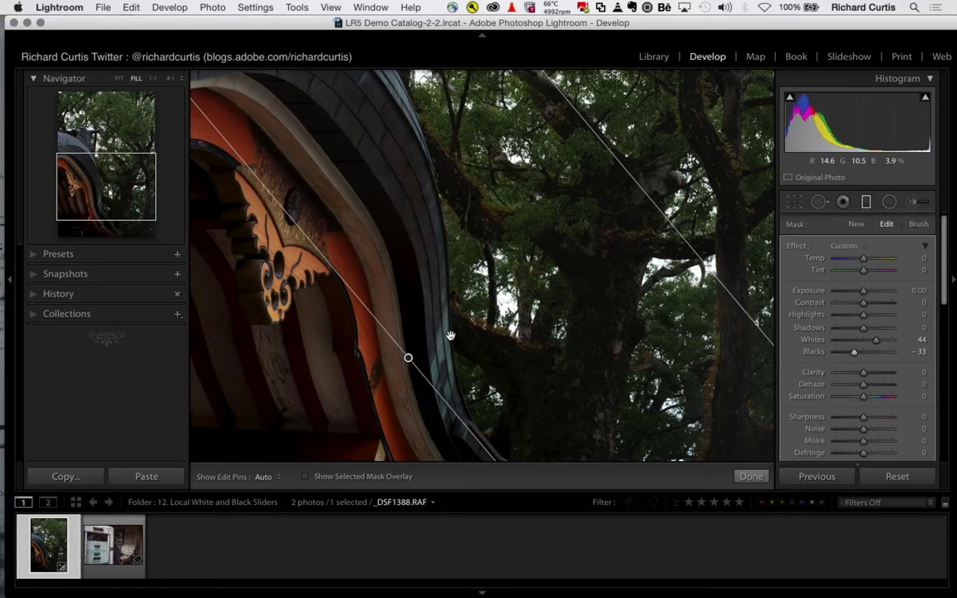
{"action": "left_click_drag", "start_coordinate": [408, 357], "coordinate": [451, 331]}
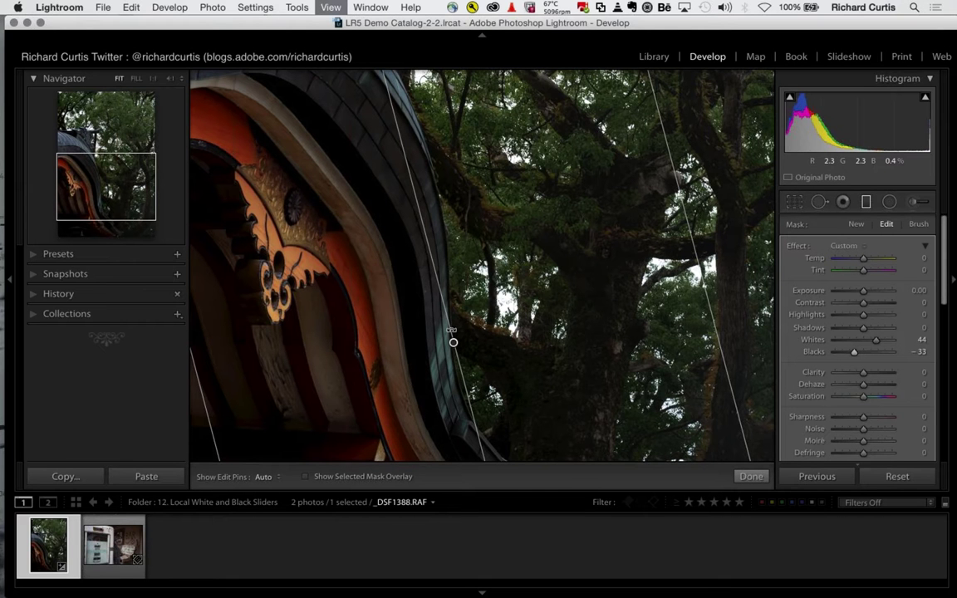
{"action": "key", "text": "z"}
{"action": "scroll", "coordinate": [831, 307], "scroll_direction": "down", "scroll_amount": 5}
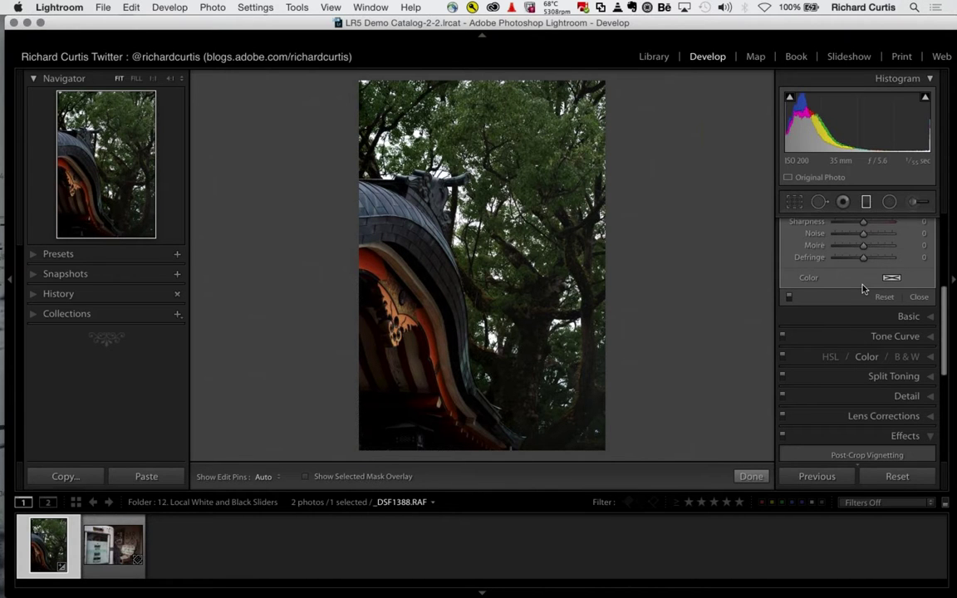
{"action": "scroll", "coordinate": [862, 288], "scroll_direction": "up", "scroll_amount": 2}
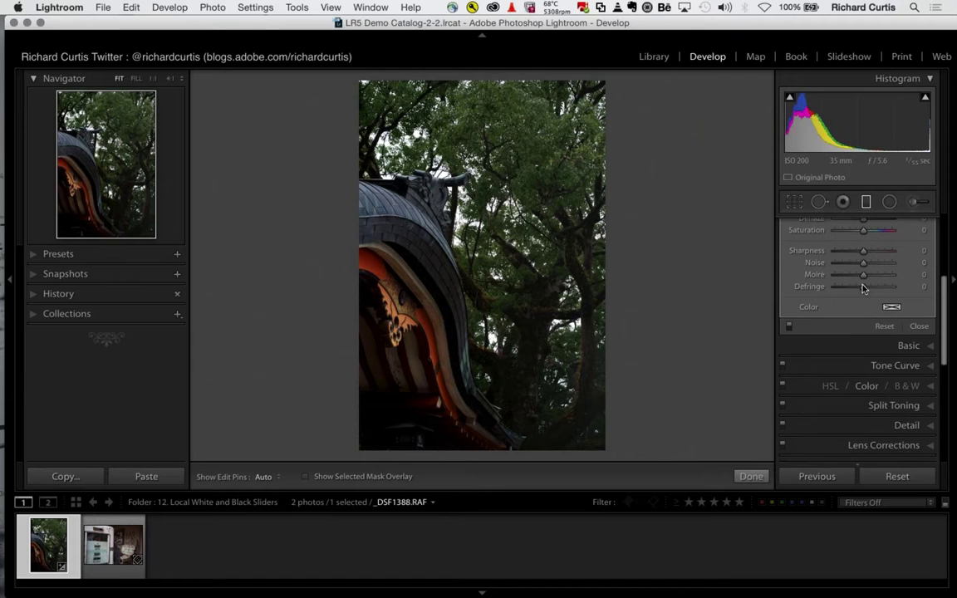
{"action": "scroll", "coordinate": [863, 288], "scroll_direction": "up", "scroll_amount": 10}
Show the "13. LR Mobile" folder in the Library and select the water tower photo L1004755.dng.
{"action": "left_click", "coordinate": [664, 61]}
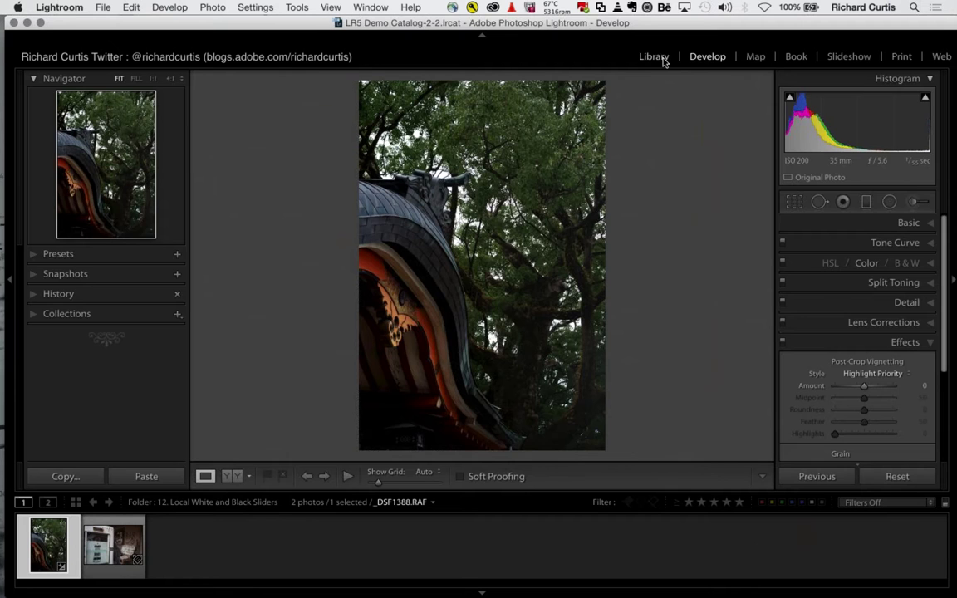
{"action": "left_click", "coordinate": [113, 437]}
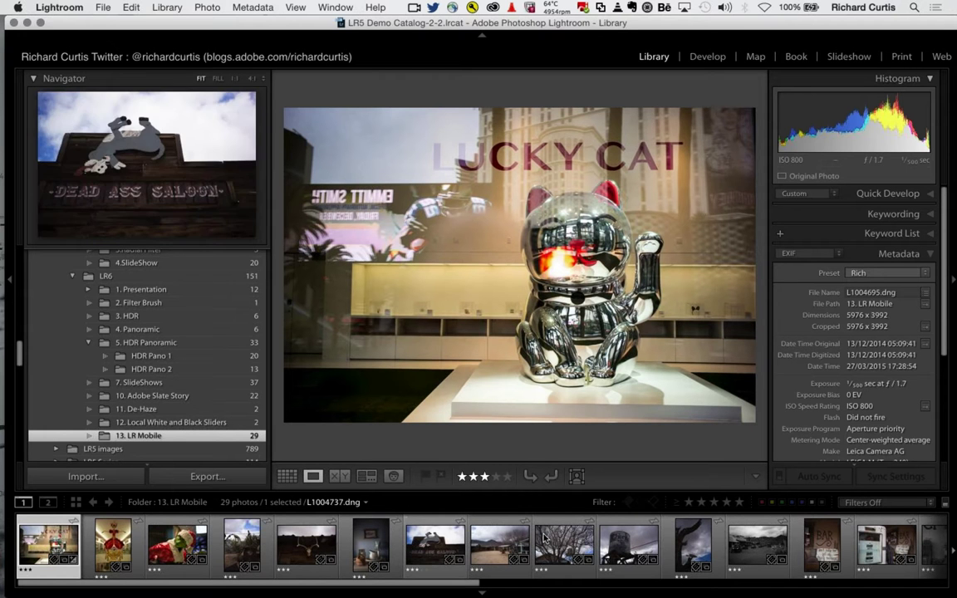
{"action": "left_click", "coordinate": [629, 542]}
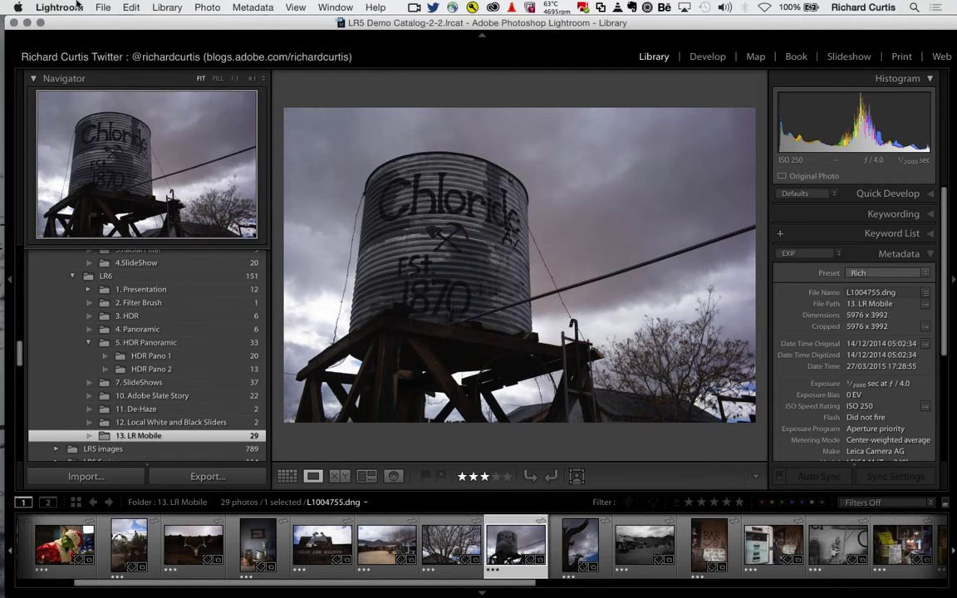
Review the Lightroom mobile account and sync options in the preferences, and close them.
{"action": "left_click", "coordinate": [76, 7]}
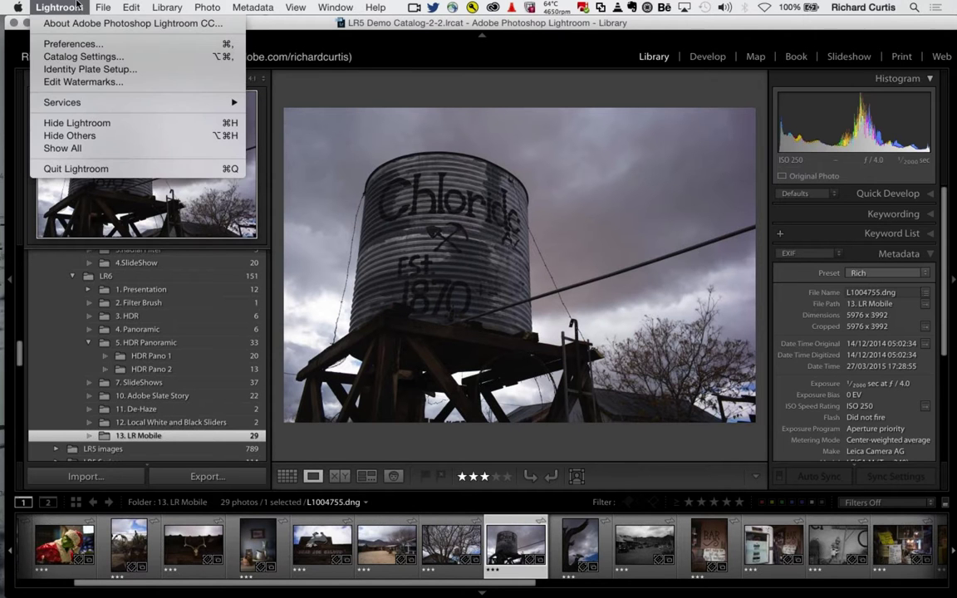
{"action": "left_click", "coordinate": [92, 45]}
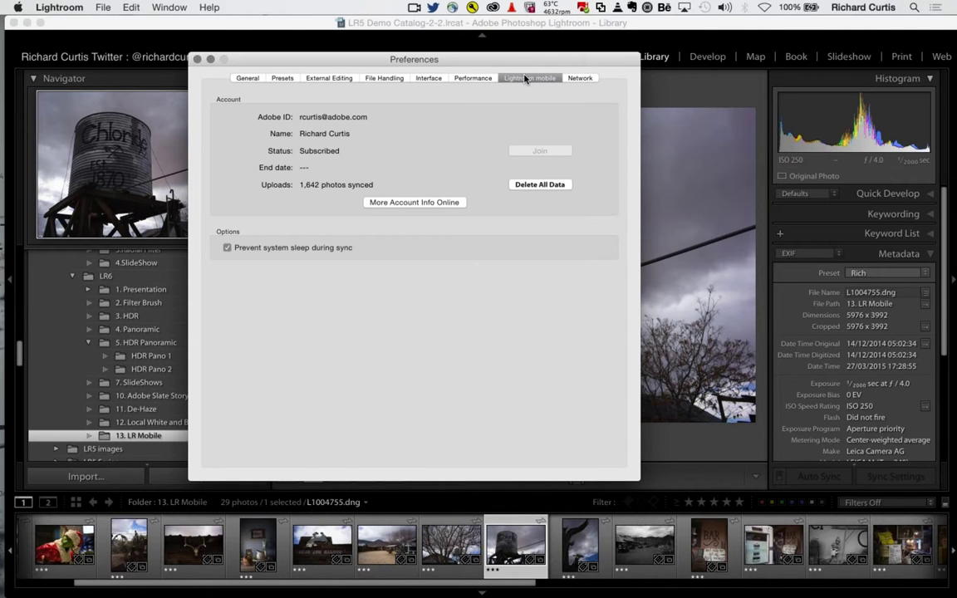
{"action": "left_click", "coordinate": [198, 60]}
{"action": "left_click", "coordinate": [198, 60]}
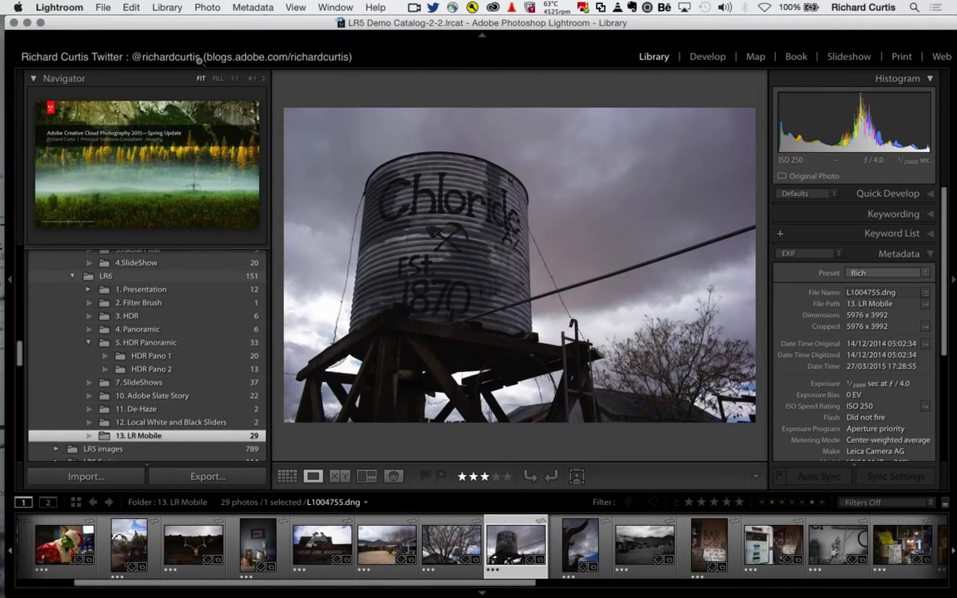
{"action": "left_click", "coordinate": [131, 58]}
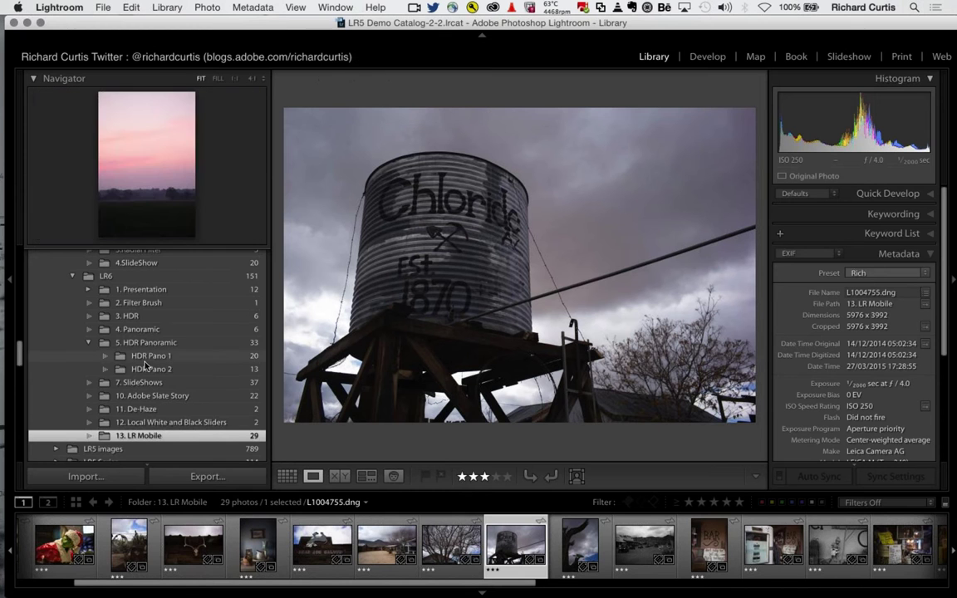
Browse the synced "13.LR Mobile" collection in grid view.
{"action": "scroll", "coordinate": [144, 366], "scroll_direction": "down", "scroll_amount": 5}
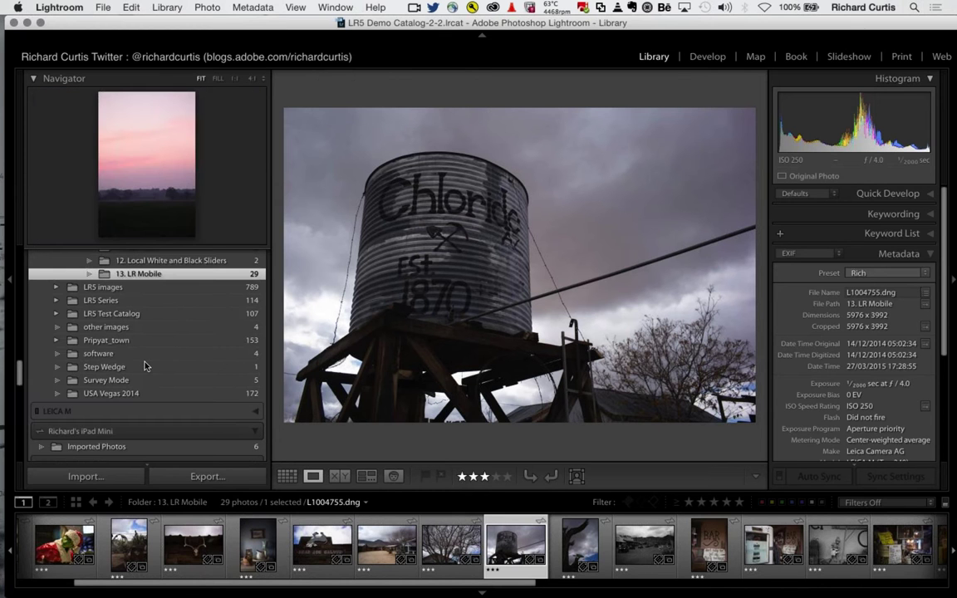
{"action": "scroll", "coordinate": [144, 366], "scroll_direction": "down", "scroll_amount": 10}
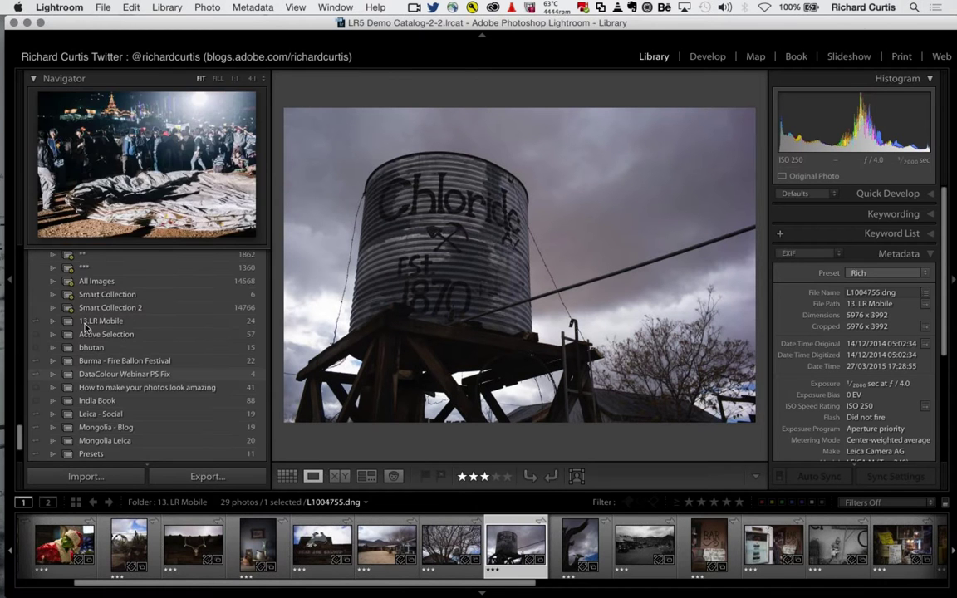
{"action": "left_click", "coordinate": [90, 322]}
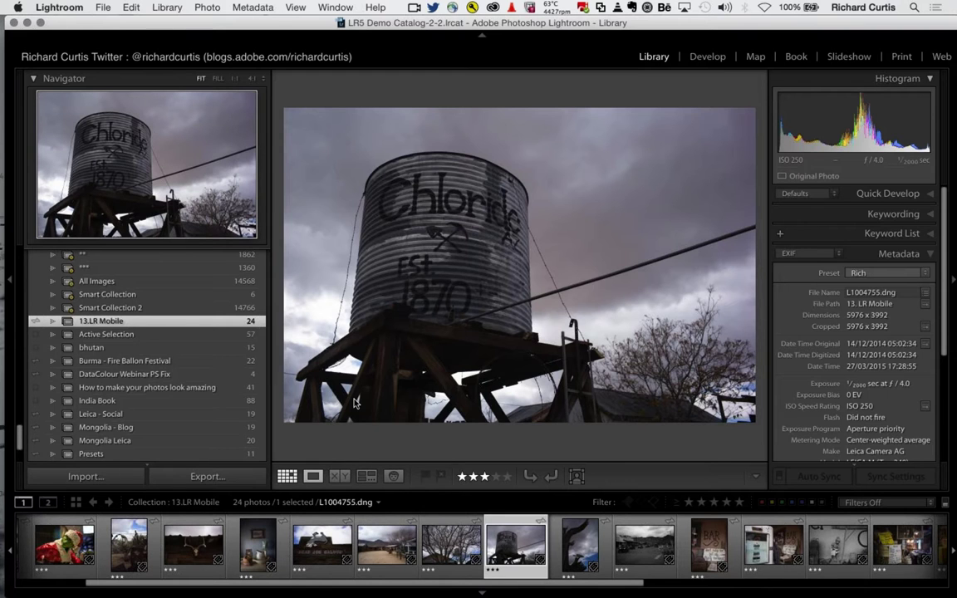
{"action": "key", "text": "g"}
{"action": "left_click_drag", "start_coordinate": [354, 403], "coordinate": [431, 225]}
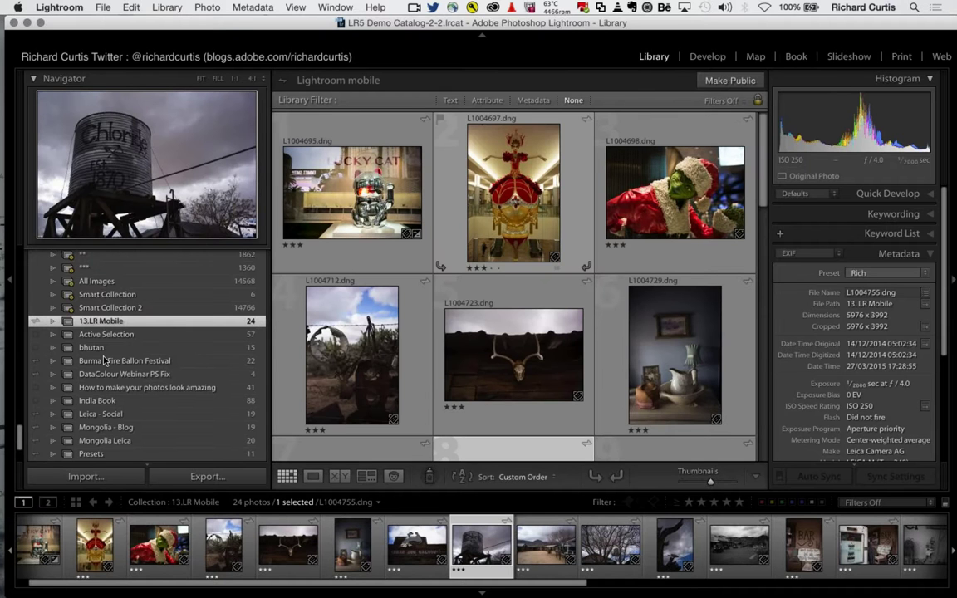
Add the last five photos of the "13. LR Mobile" folder, L1004802.dng through L1004851.dng, to the synced "13.LR Mobile" collection.
{"action": "scroll", "coordinate": [105, 360], "scroll_direction": "up", "scroll_amount": 5}
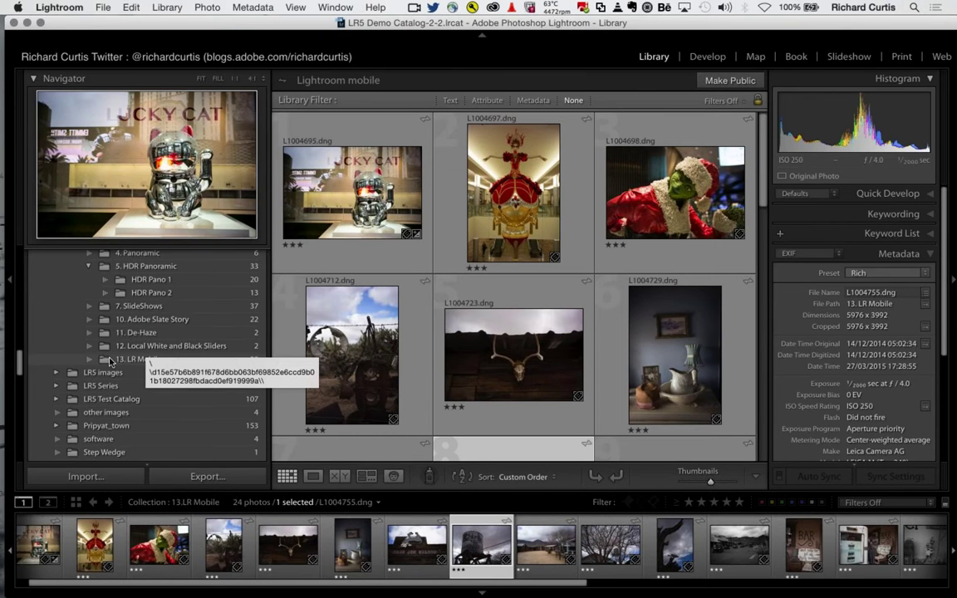
{"action": "left_click", "coordinate": [110, 359]}
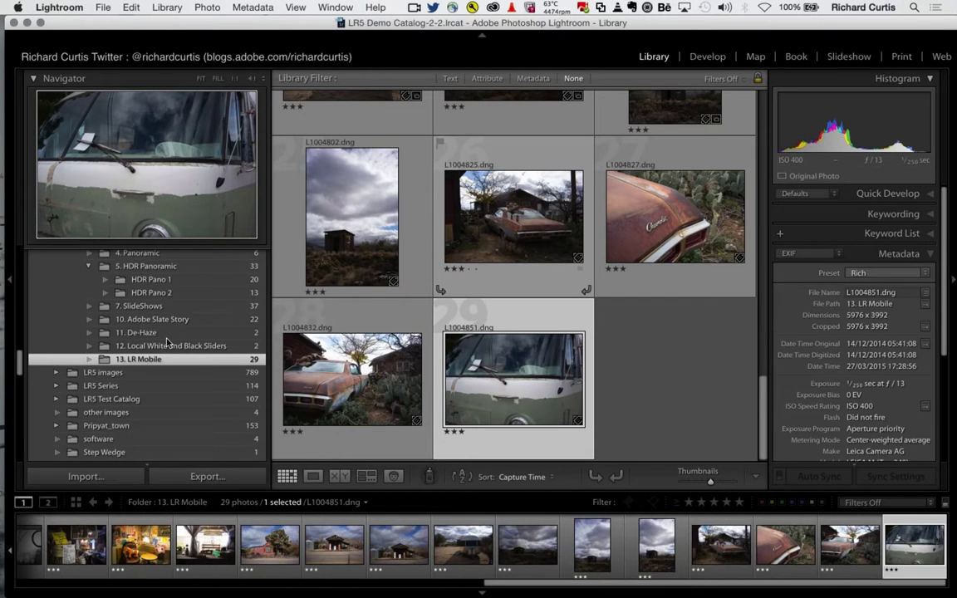
{"action": "scroll", "coordinate": [166, 338], "scroll_direction": "down", "scroll_amount": 5}
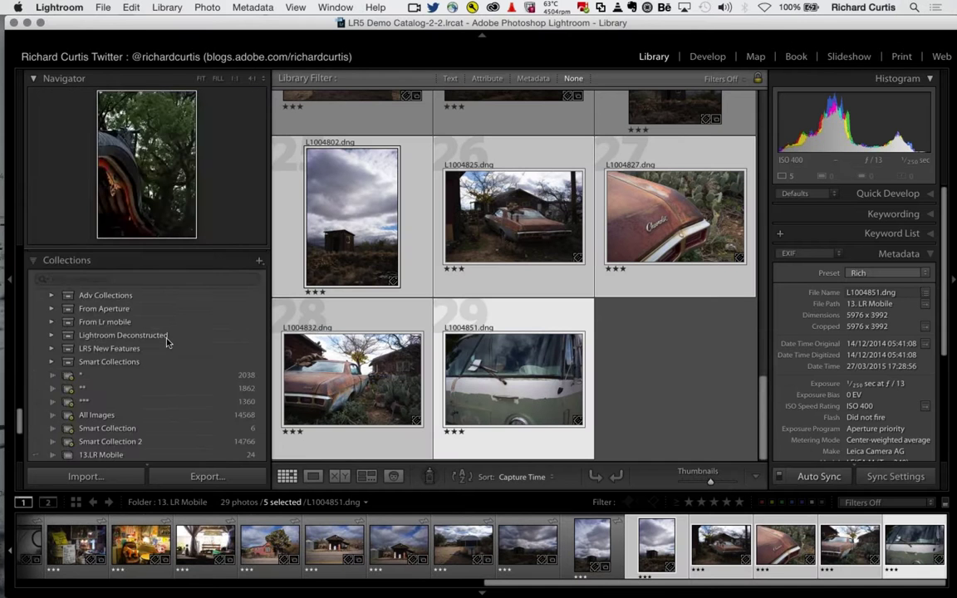
{"action": "left_click", "coordinate": [382, 242], "text": "shift"}
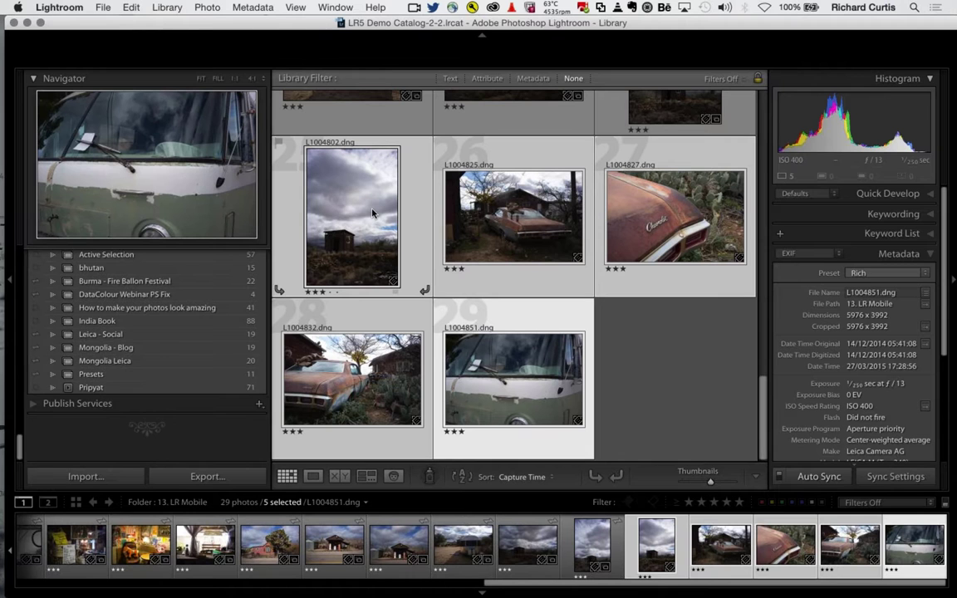
{"action": "scroll", "coordinate": [188, 317], "scroll_direction": "up", "scroll_amount": 2}
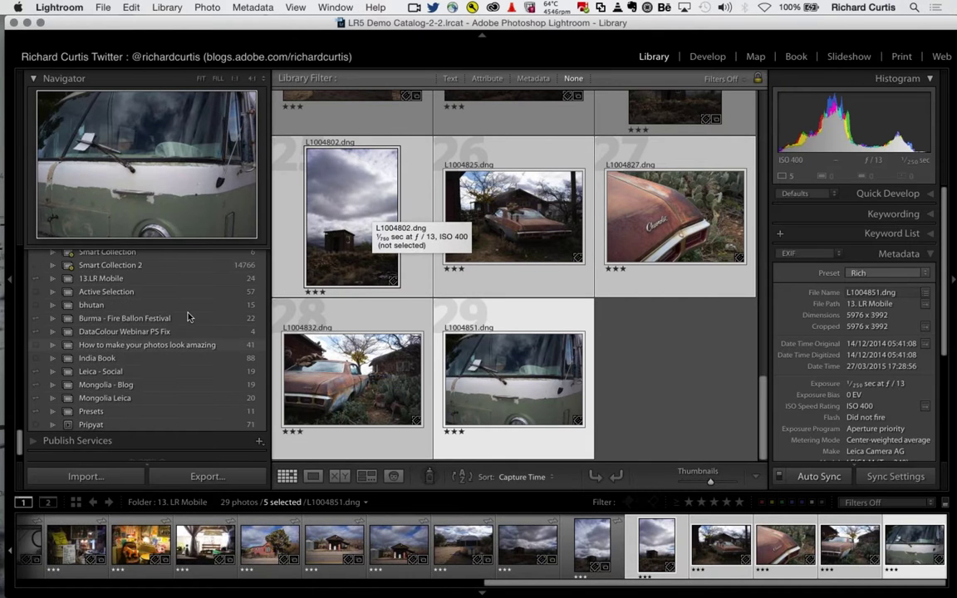
{"action": "scroll", "coordinate": [157, 300], "scroll_direction": "up", "scroll_amount": 2}
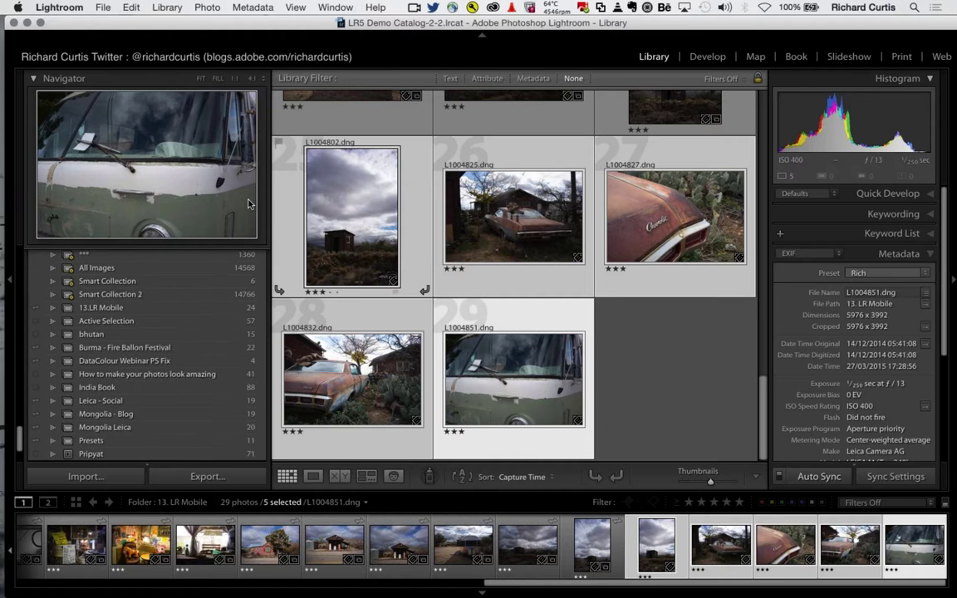
{"action": "left_click_drag", "start_coordinate": [138, 247], "coordinate": [121, 306]}
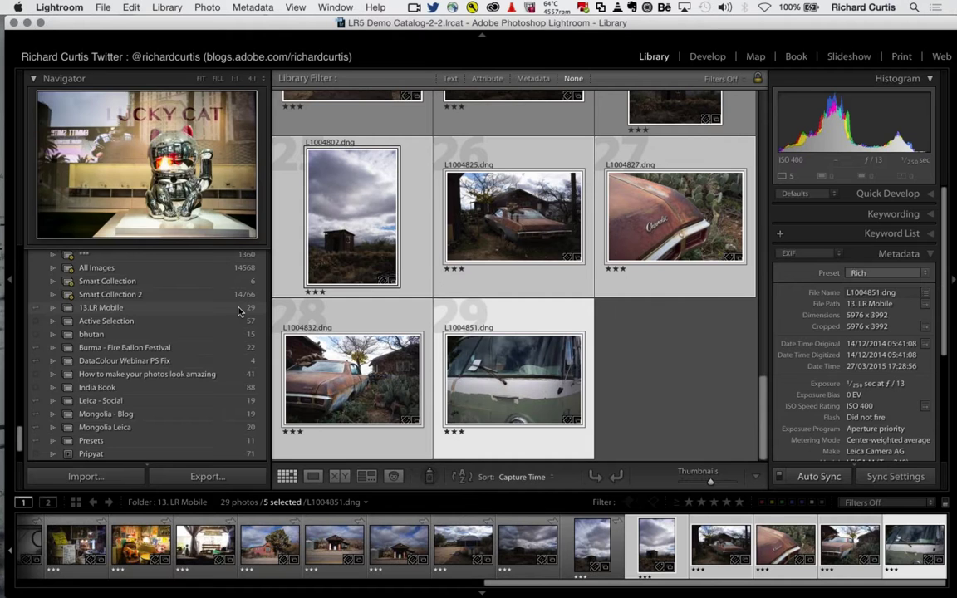
Check the Lightroom mobile sync activity, minimise Lightroom, and bring up the mirrored phone screen in QuickTime Player.
{"action": "left_click", "coordinate": [137, 49]}
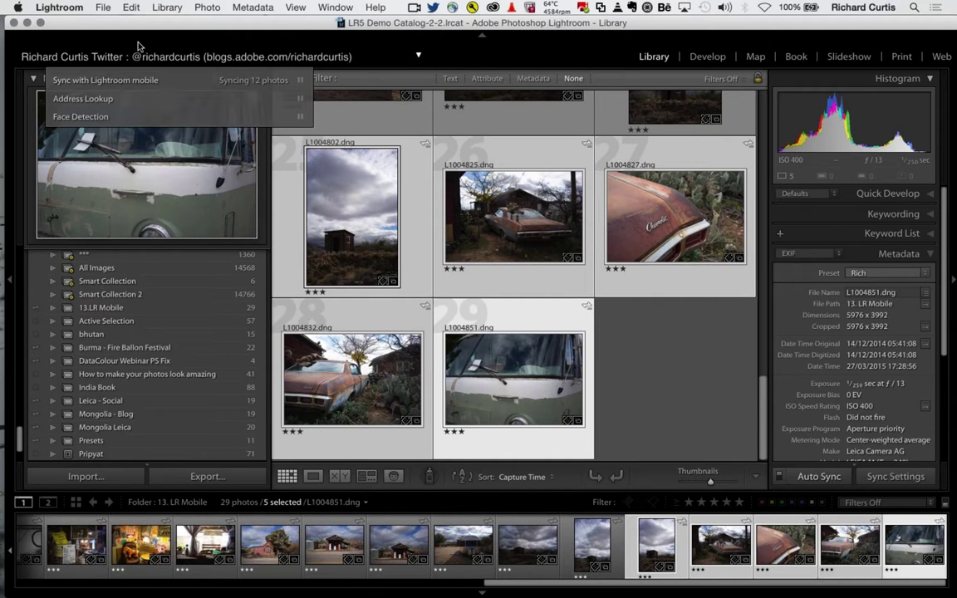
{"action": "left_click", "coordinate": [27, 24]}
{"action": "left_click", "coordinate": [26, 24]}
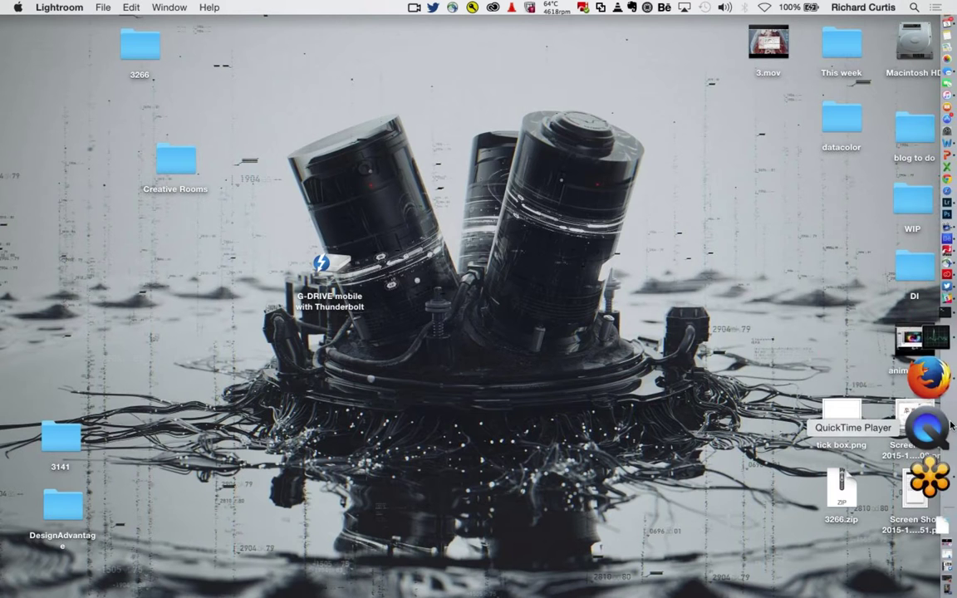
{"action": "left_click", "coordinate": [951, 426]}
{"action": "left_click_drag", "start_coordinate": [640, 23], "coordinate": [402, 25]}
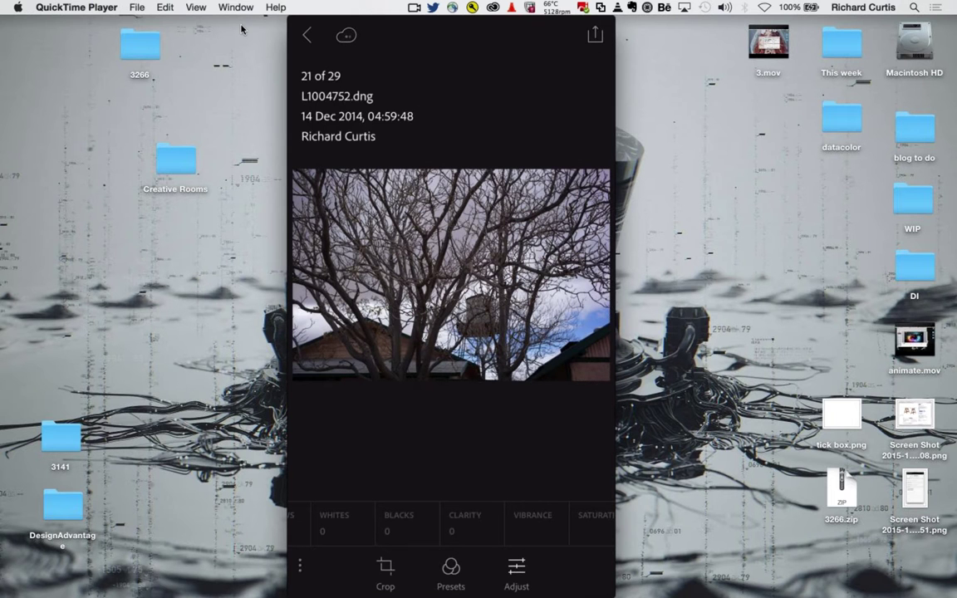
Put away the mirrored phone window and switch back to Lightroom.
{"action": "key", "text": "super+w"}
{"action": "mouse_move", "coordinate": [952, 344]}
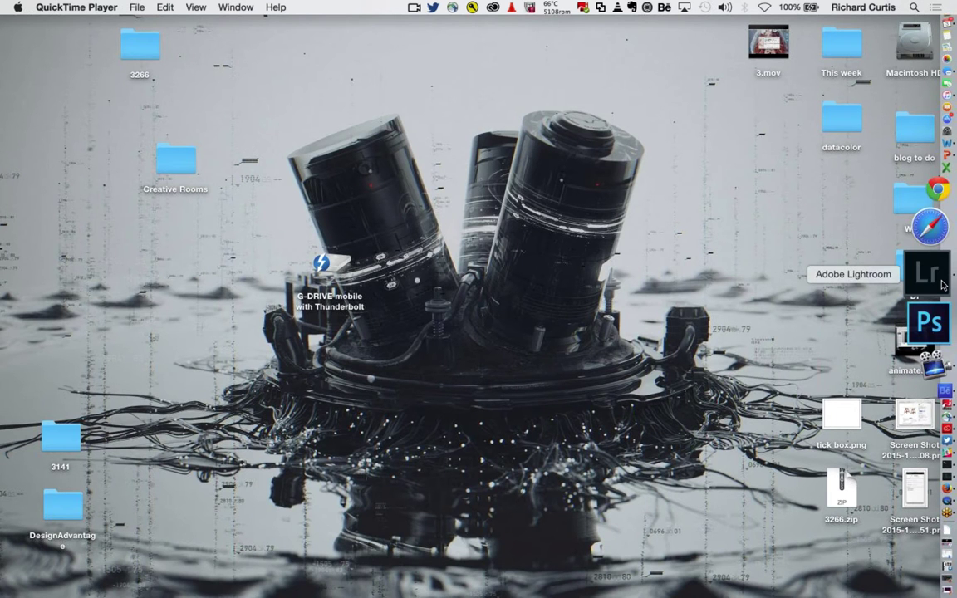
{"action": "left_click", "coordinate": [943, 285]}
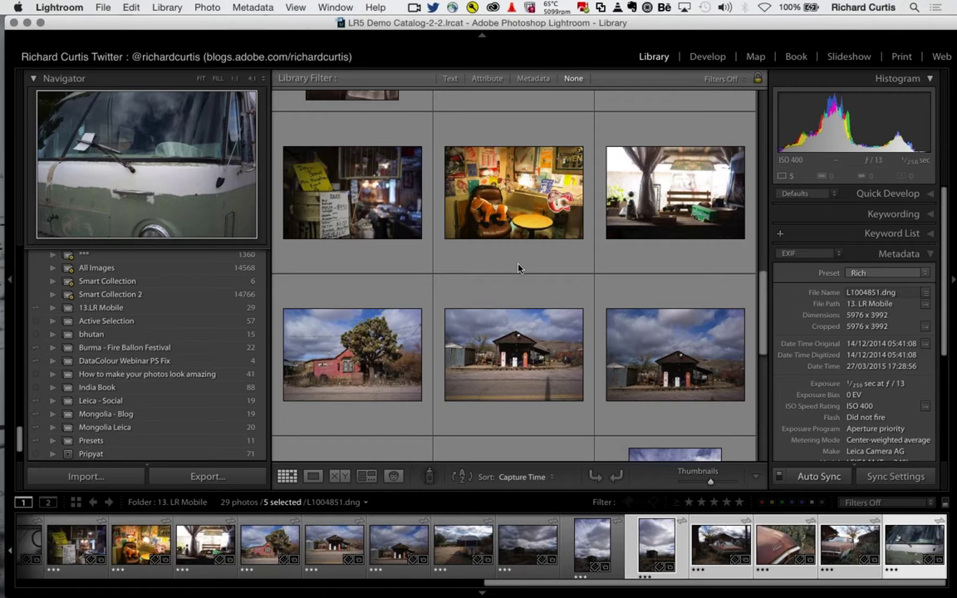
Open the water tower photo L1004755.dng in Develop and show its edit history.
{"action": "scroll", "coordinate": [379, 282], "scroll_direction": "up", "scroll_amount": 3}
{"action": "left_click", "coordinate": [313, 476]}
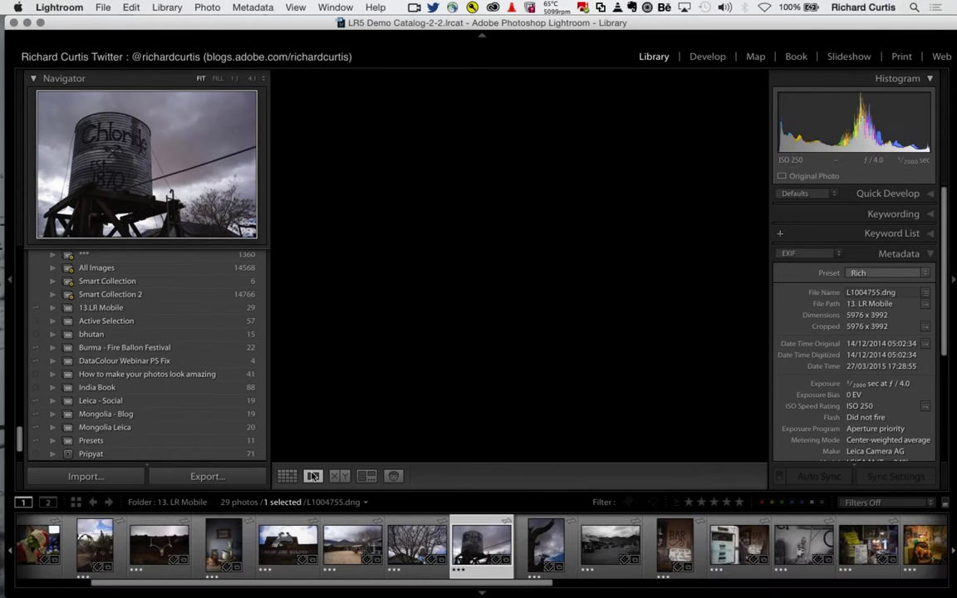
{"action": "left_click", "coordinate": [703, 58]}
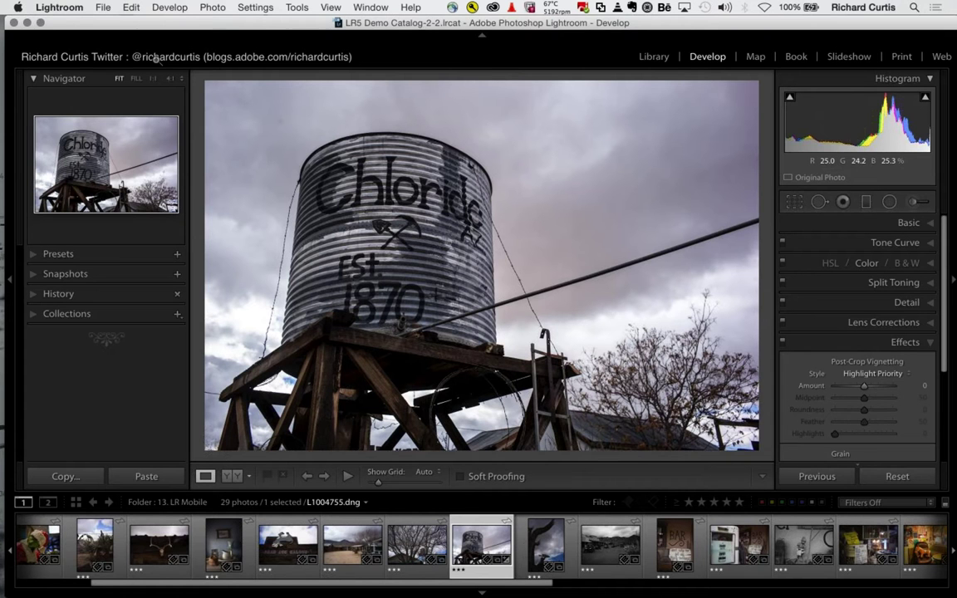
{"action": "left_click", "coordinate": [50, 294]}
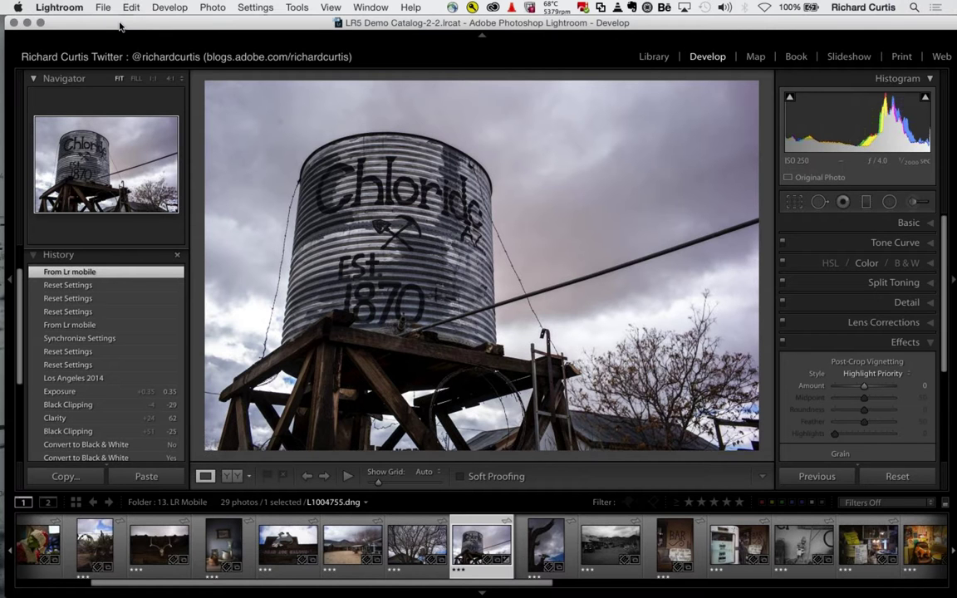
Minimise Lightroom and return to the mirrored phone screen in QuickTime Player.
{"action": "left_click", "coordinate": [30, 23]}
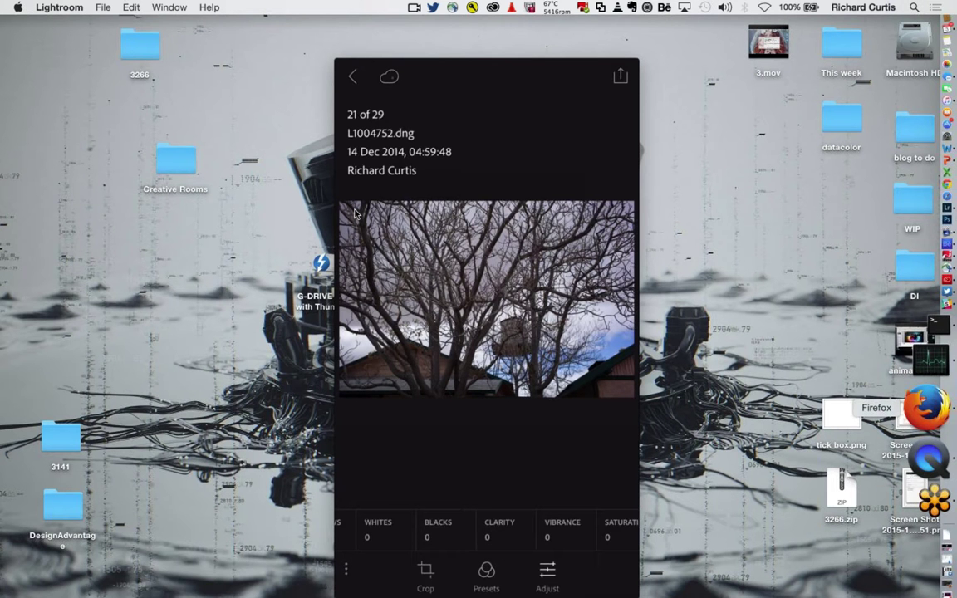
{"action": "left_click", "coordinate": [355, 215]}
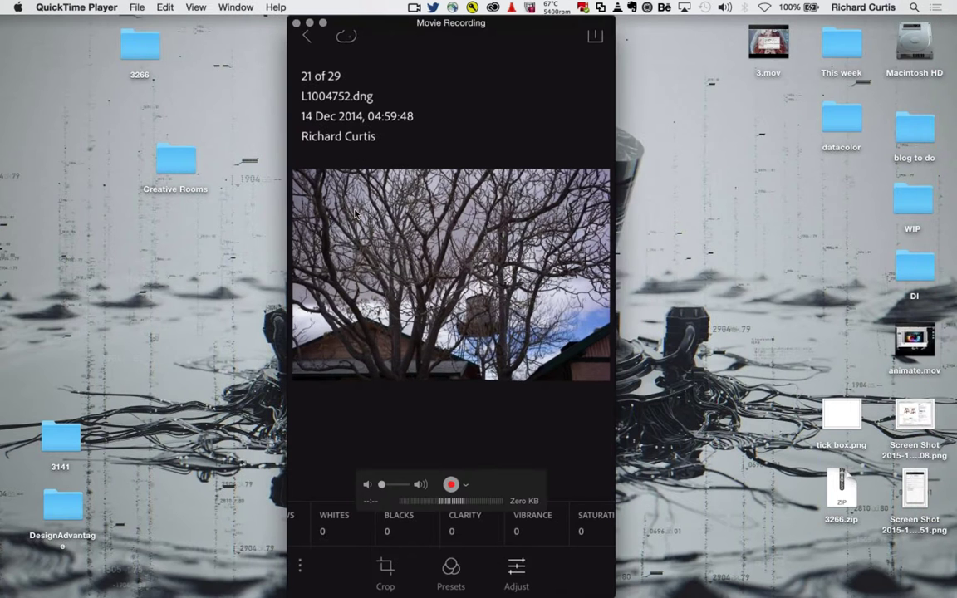
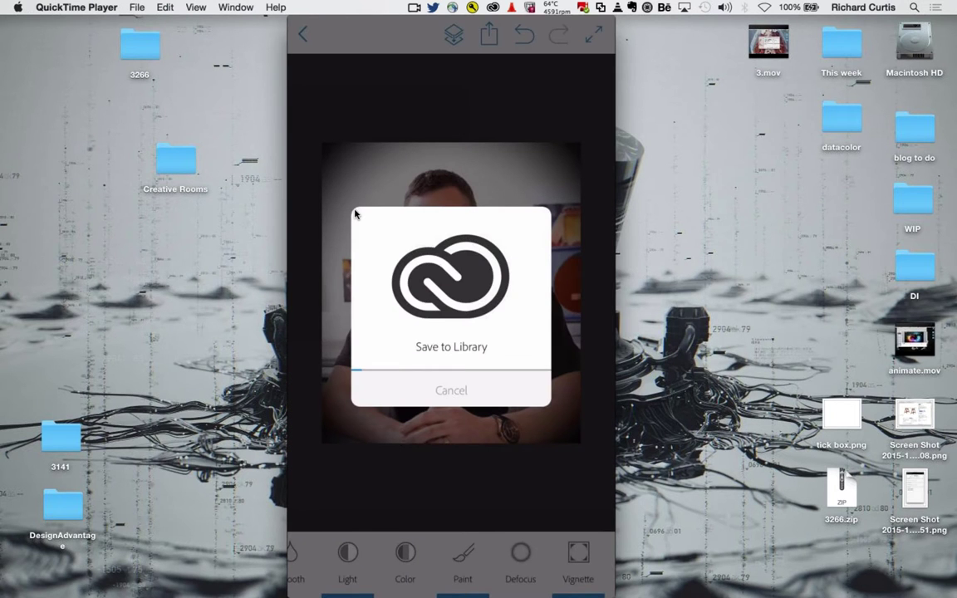
Minimise the mirrored phone window, switch to Photoshop CC 2015, and close its Welcome screen.
{"action": "mouse_move", "coordinate": [310, 24]}
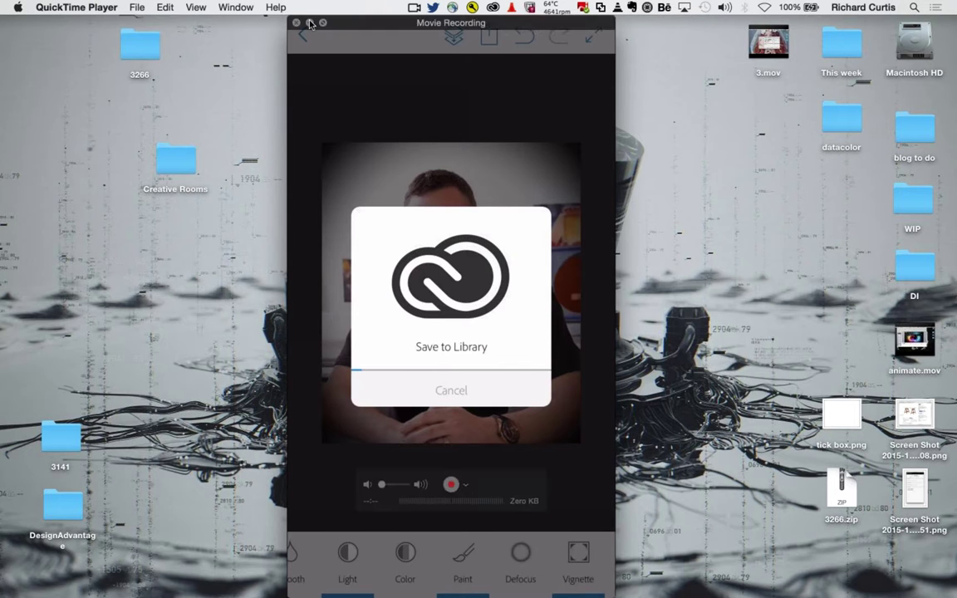
{"action": "left_click", "coordinate": [310, 23]}
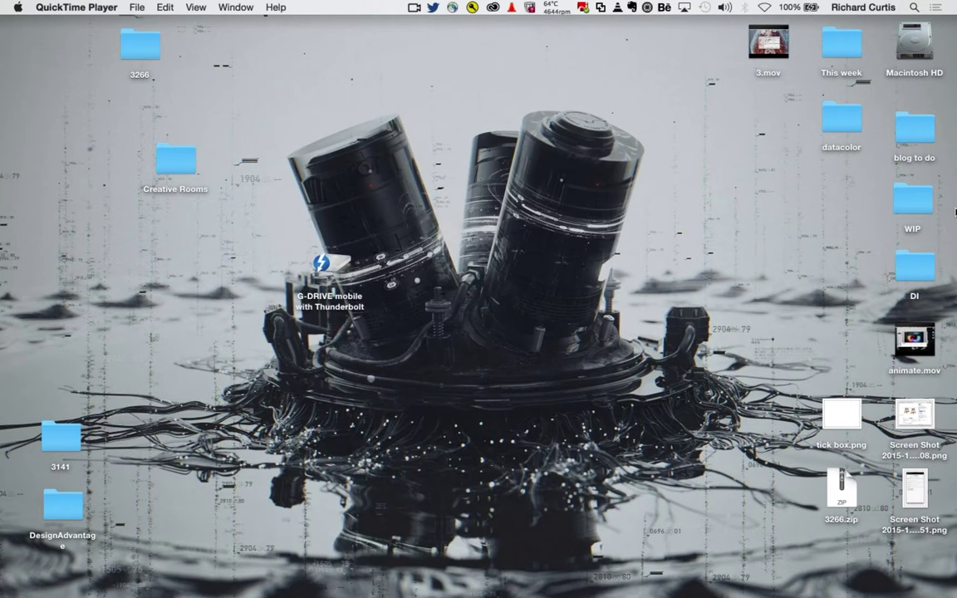
{"action": "mouse_move", "coordinate": [952, 181]}
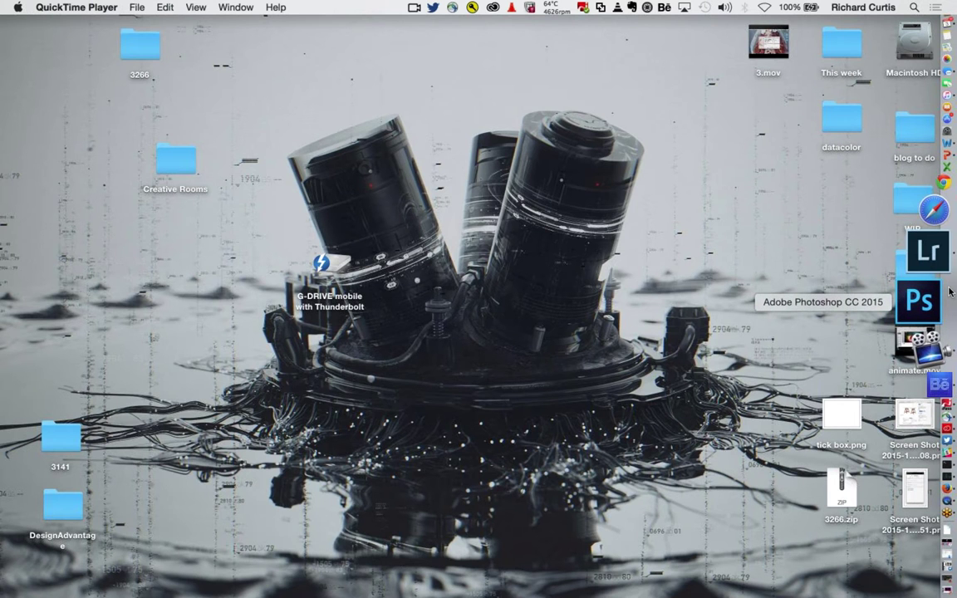
{"action": "left_click", "coordinate": [920, 301]}
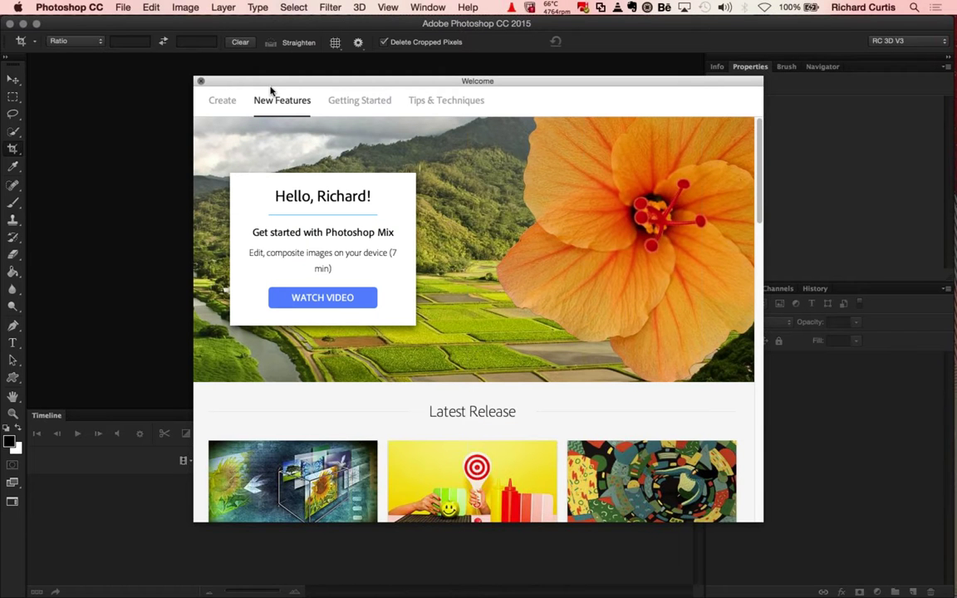
{"action": "left_click", "coordinate": [201, 80]}
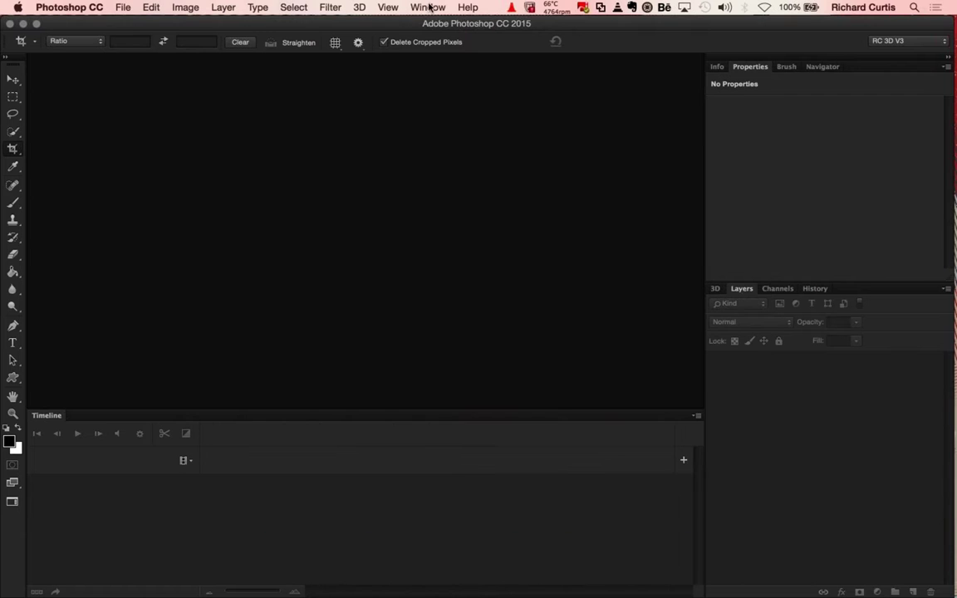
{"action": "left_click", "coordinate": [428, 6]}
{"action": "left_click", "coordinate": [438, 325]}
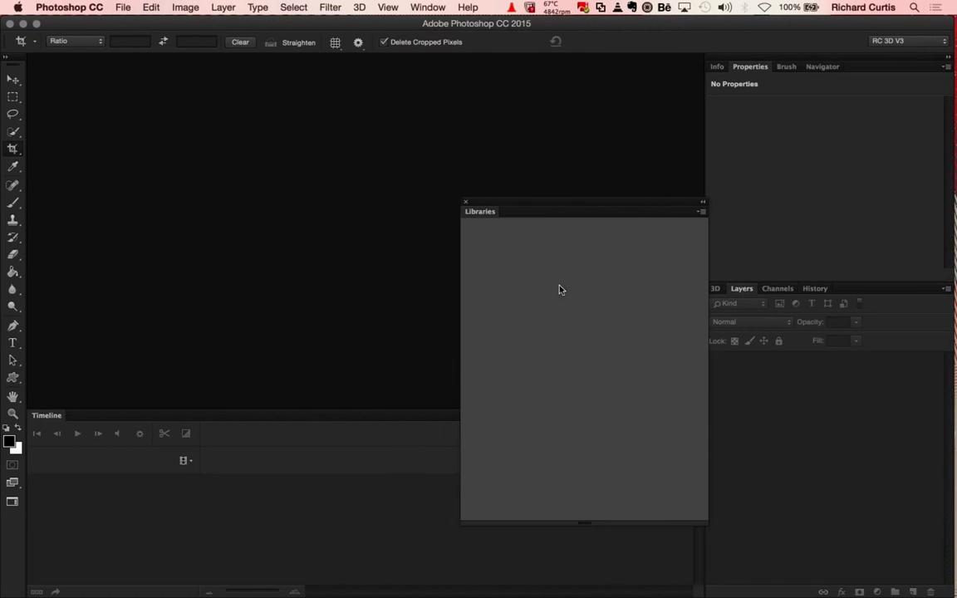
{"action": "scroll", "coordinate": [560, 290], "scroll_direction": "down", "scroll_amount": 5}
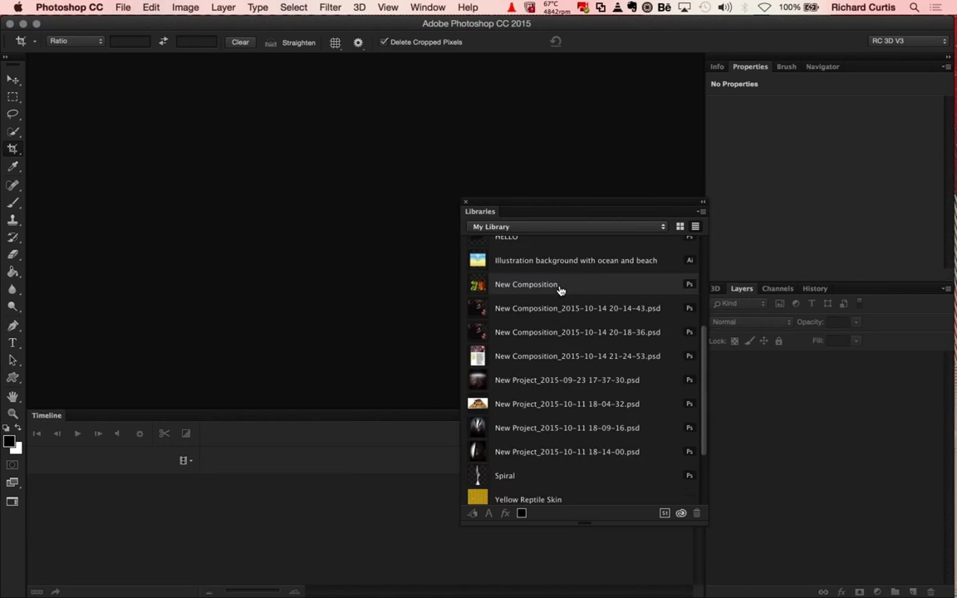
{"action": "scroll", "coordinate": [560, 289], "scroll_direction": "down", "scroll_amount": 3}
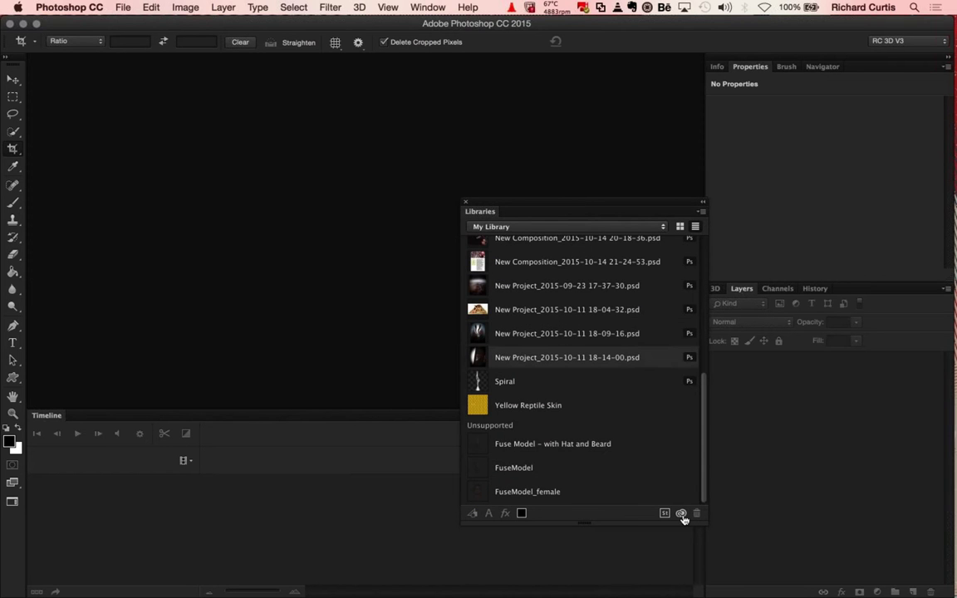
{"action": "scroll", "coordinate": [683, 517], "scroll_direction": "up", "scroll_amount": 10}
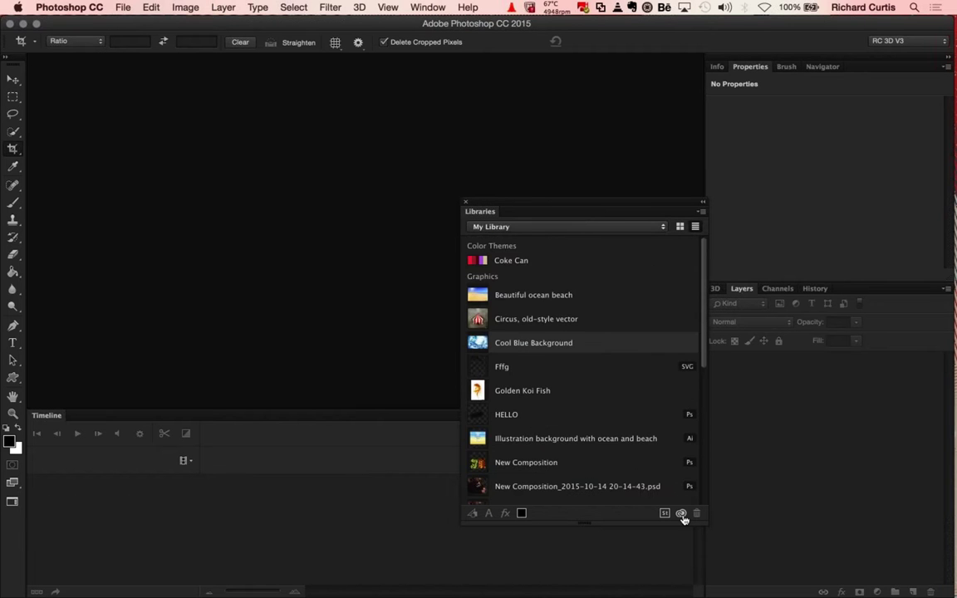
{"action": "scroll", "coordinate": [684, 518], "scroll_direction": "down", "scroll_amount": 10}
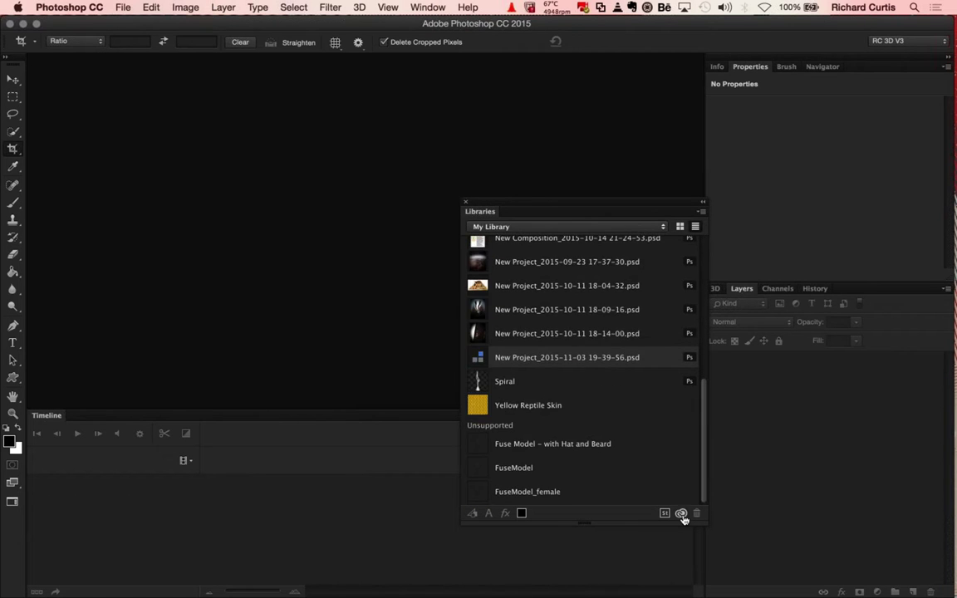
{"action": "right_click", "coordinate": [510, 360]}
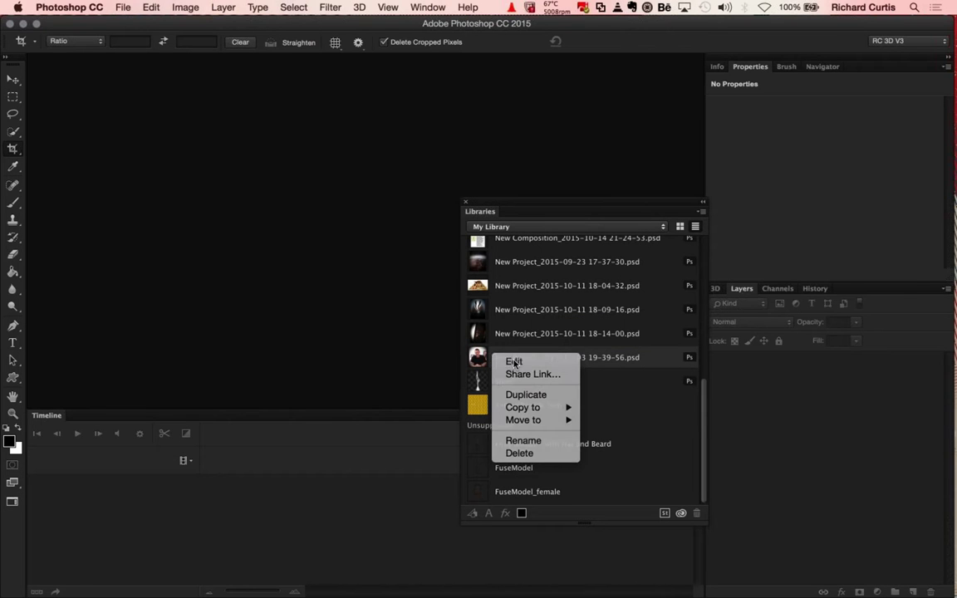
{"action": "left_click", "coordinate": [514, 362]}
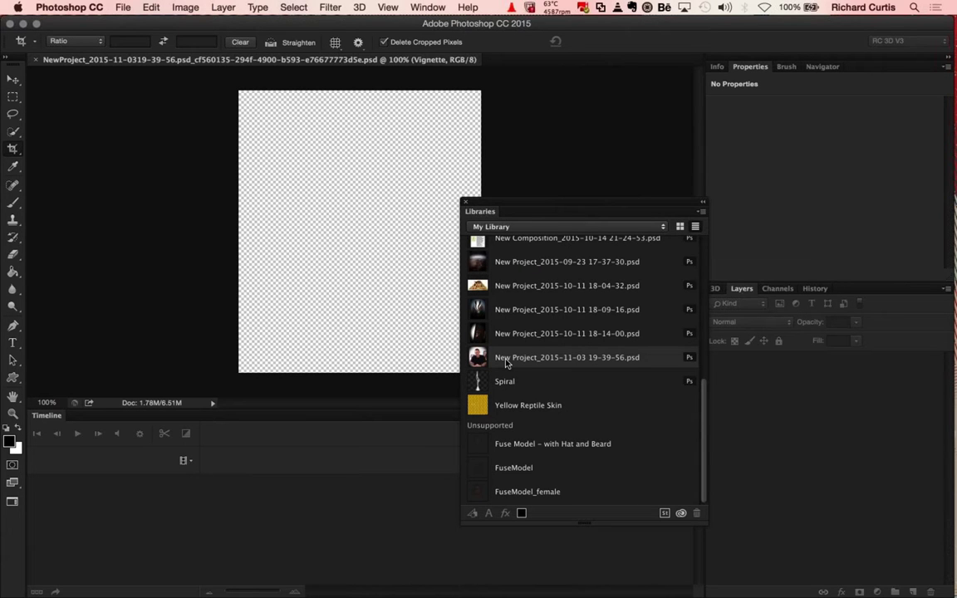
{"action": "left_click", "coordinate": [467, 203]}
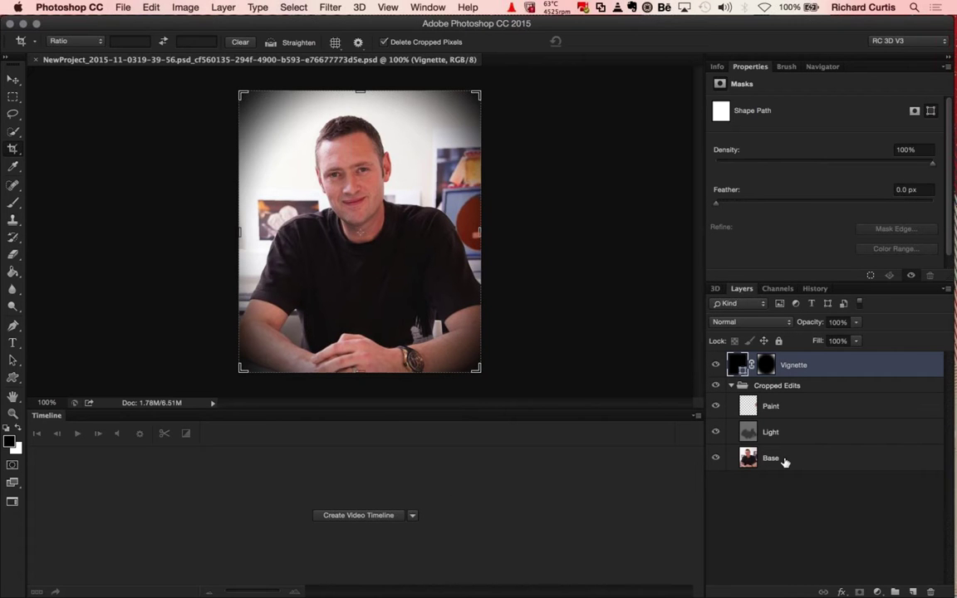
Select the portrait's Base layer and compare the image by hiding and reshowing the Light and Vignette layers.
{"action": "left_click_drag", "start_coordinate": [753, 467], "coordinate": [718, 436]}
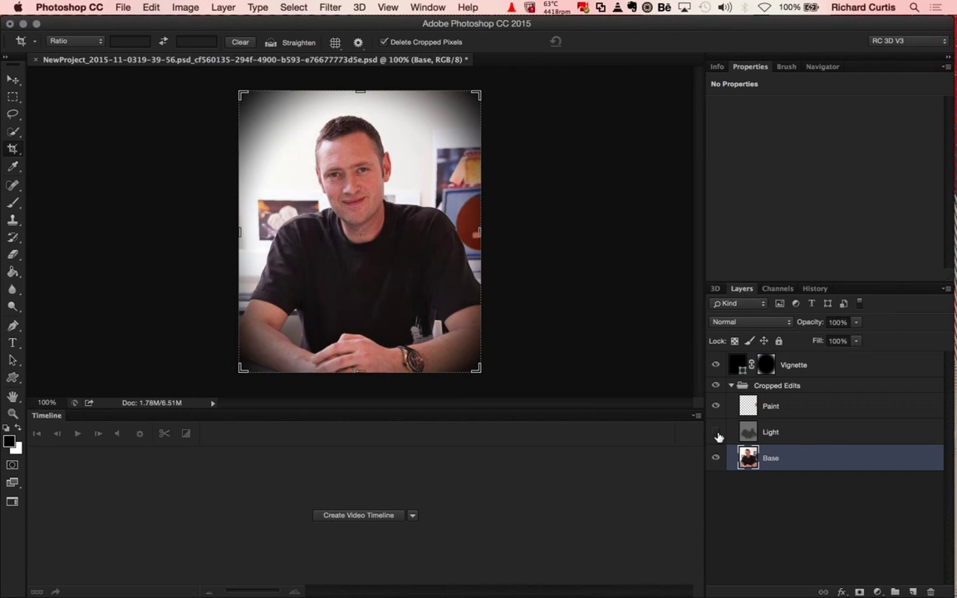
{"action": "left_click", "coordinate": [717, 433]}
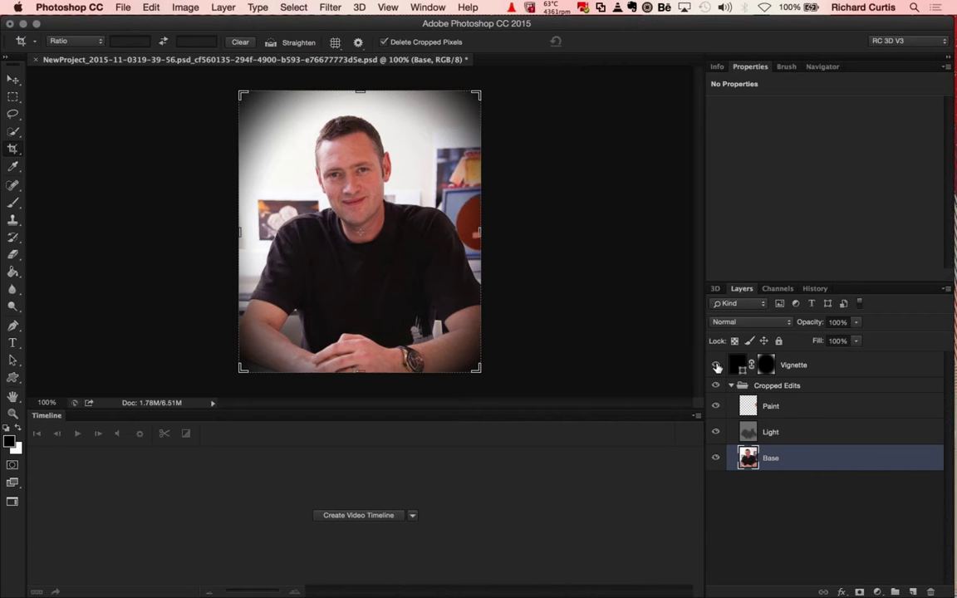
{"action": "left_click", "coordinate": [717, 366]}
{"action": "left_click", "coordinate": [716, 365]}
Minimise Photoshop and switch to the Adobe Slate page in Firefox.
{"action": "left_click", "coordinate": [23, 23]}
{"action": "left_click", "coordinate": [606, 241]}
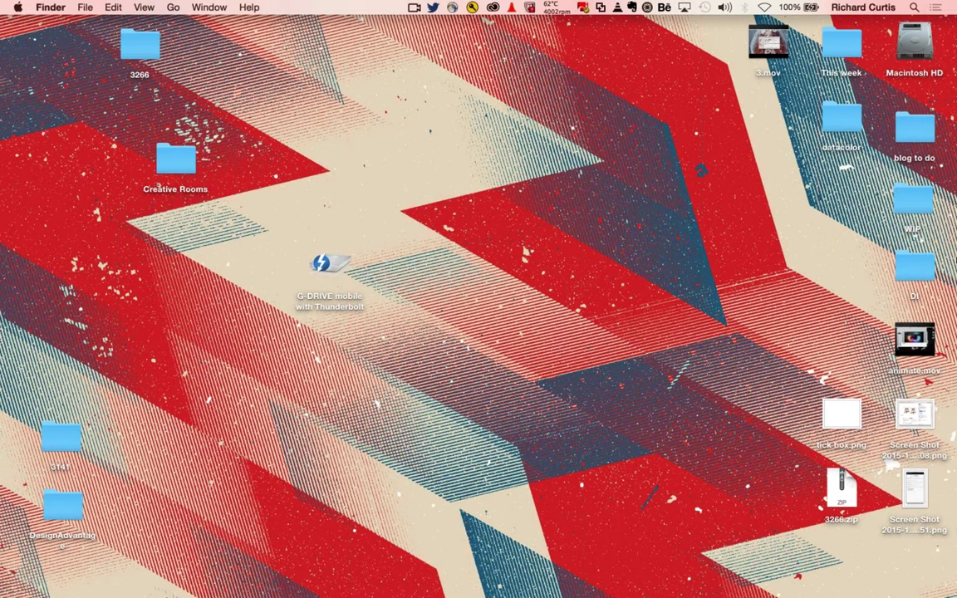
{"action": "mouse_move", "coordinate": [939, 278]}
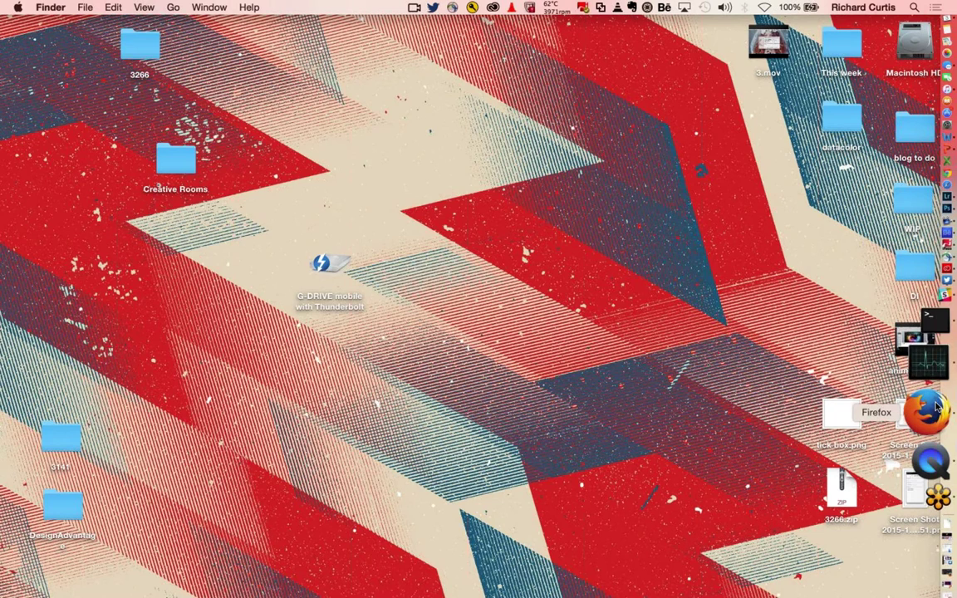
{"action": "left_click", "coordinate": [931, 410]}
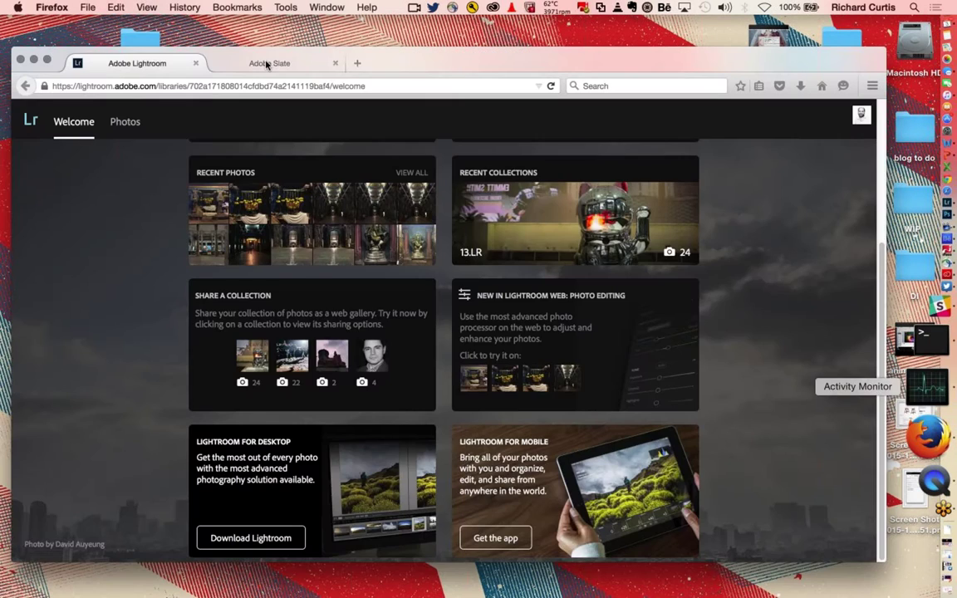
{"action": "left_click", "coordinate": [267, 65]}
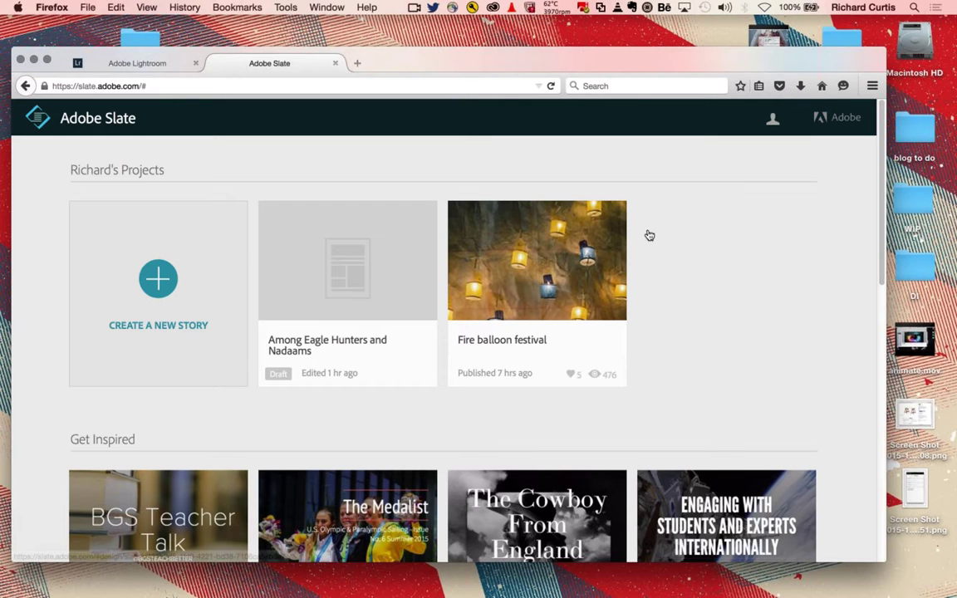
Look through the Get Inspired examples and open the draft story "Among Eagle Hunters and Nadaams".
{"action": "scroll", "coordinate": [607, 238], "scroll_direction": "down", "scroll_amount": 10}
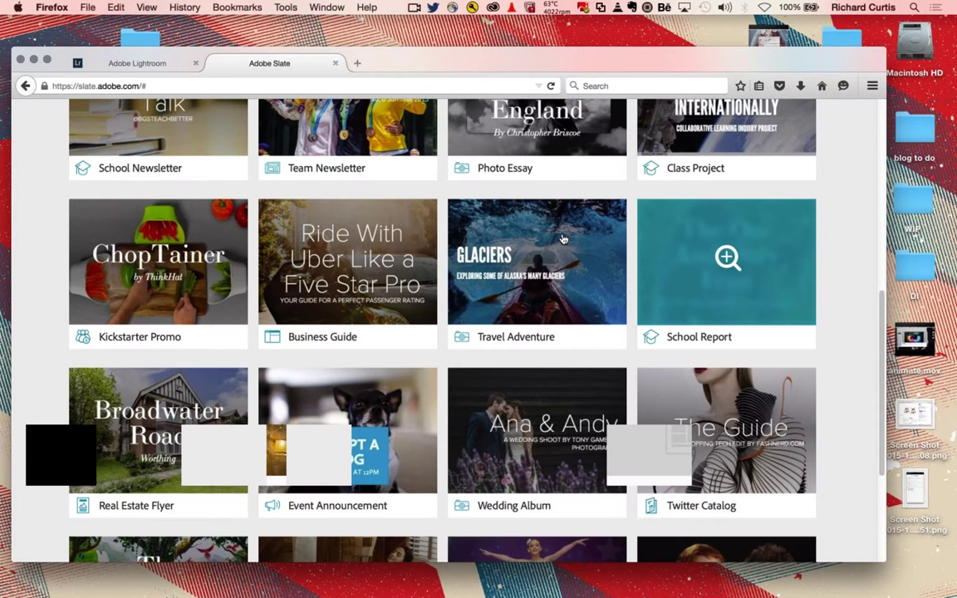
{"action": "scroll", "coordinate": [563, 239], "scroll_direction": "up", "scroll_amount": 10}
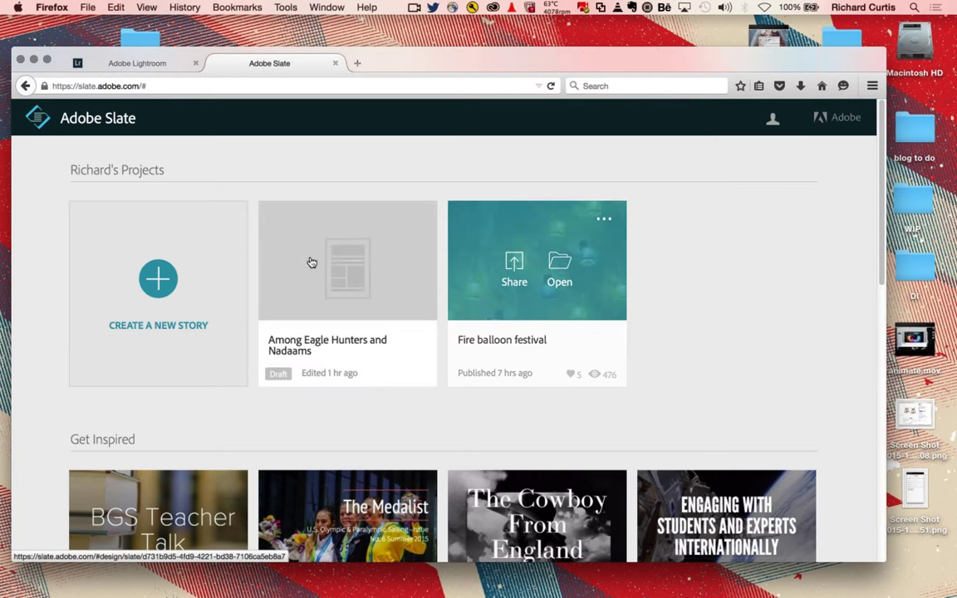
{"action": "mouse_move", "coordinate": [310, 262]}
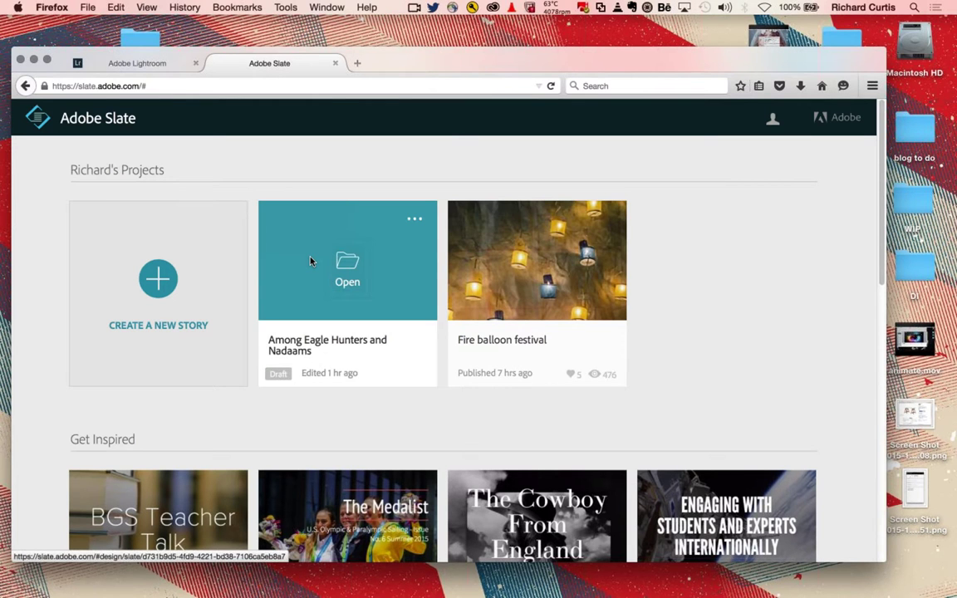
{"action": "left_click", "coordinate": [310, 262]}
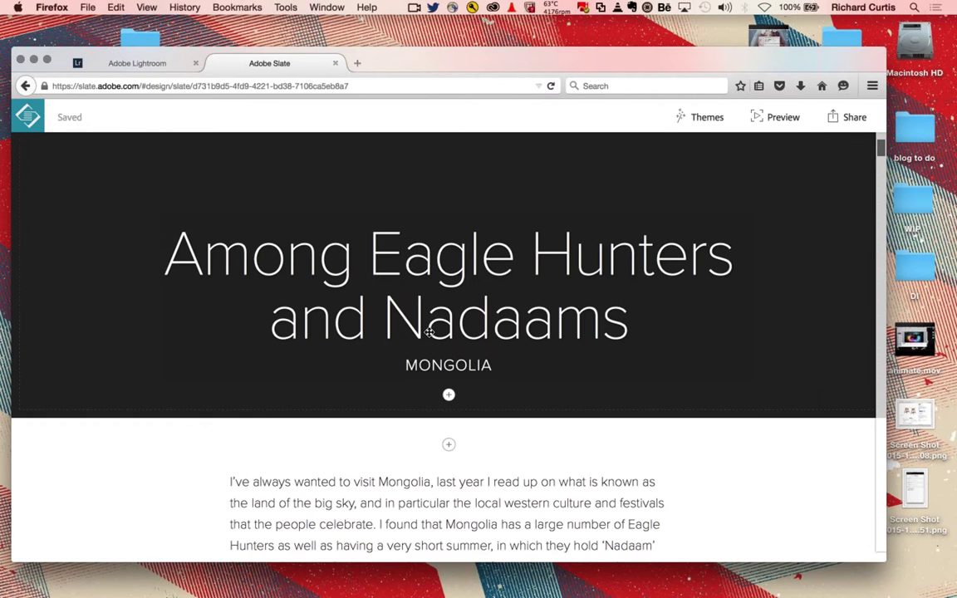
Start adding a photo to the story just above the paragraph beginning "The Nadaam events are held after the wedding ceremony".
{"action": "scroll", "coordinate": [429, 333], "scroll_direction": "down", "scroll_amount": 10}
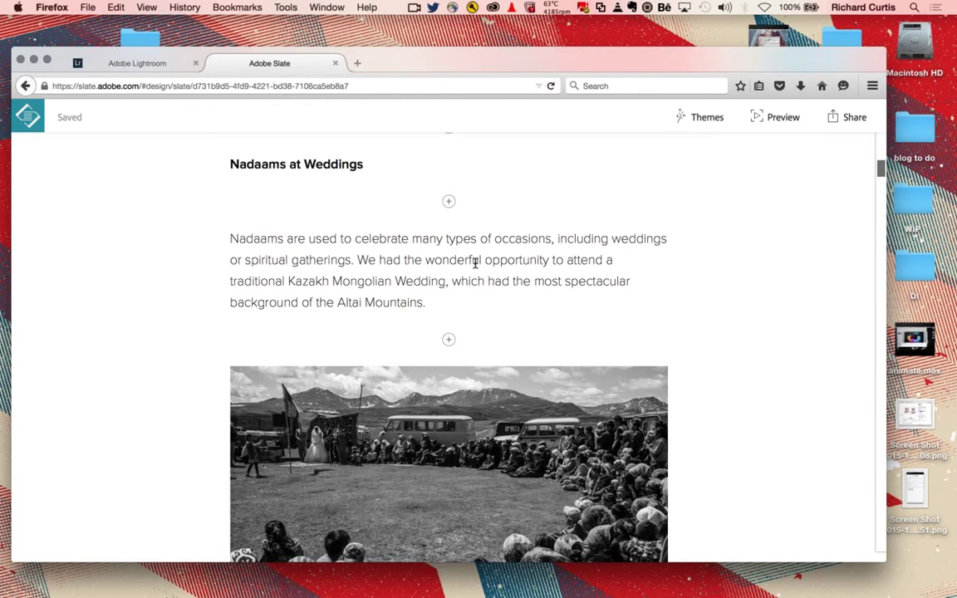
{"action": "scroll", "coordinate": [476, 263], "scroll_direction": "down", "scroll_amount": 5}
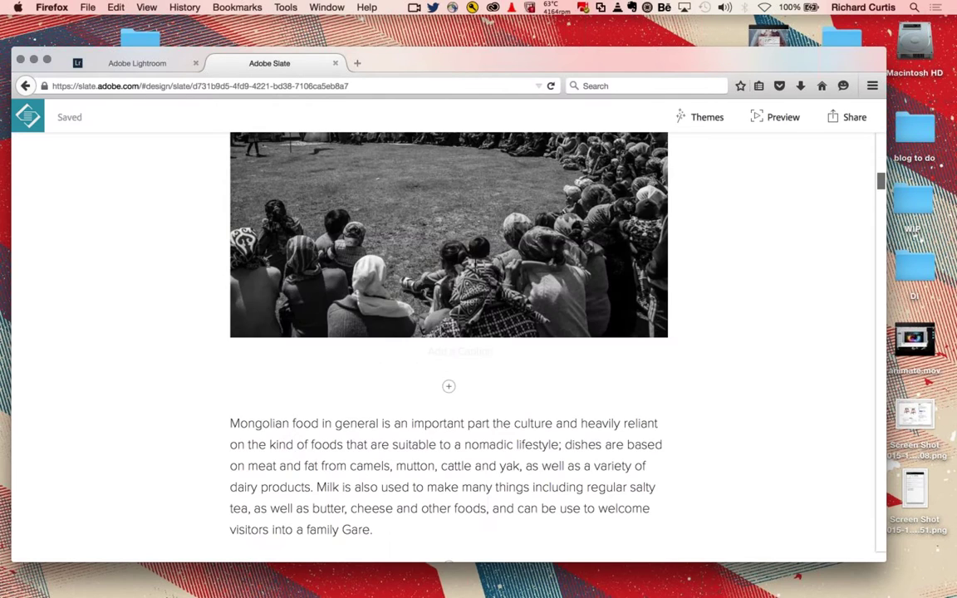
{"action": "scroll", "coordinate": [451, 396], "scroll_direction": "down", "scroll_amount": 5}
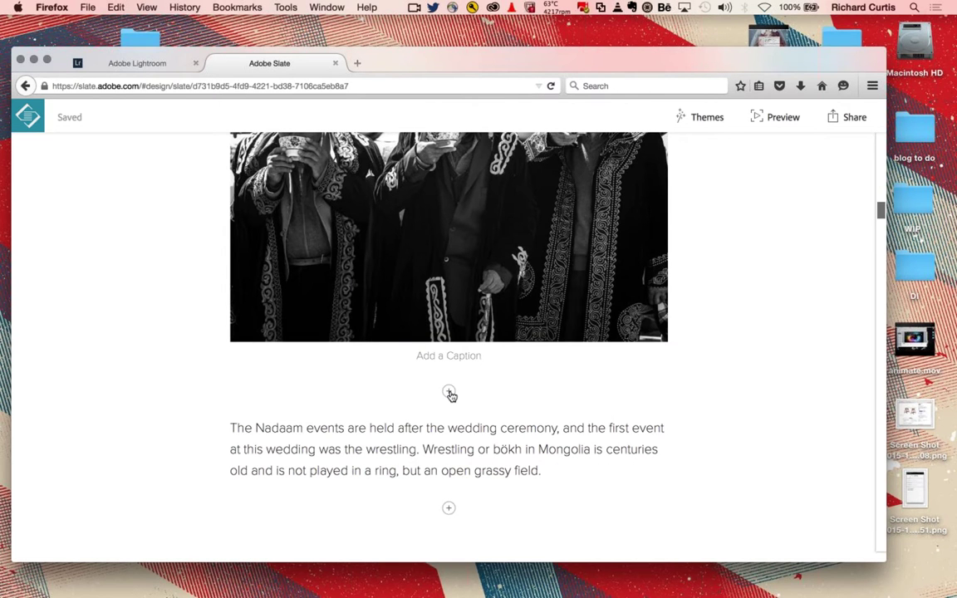
{"action": "left_click", "coordinate": [450, 394]}
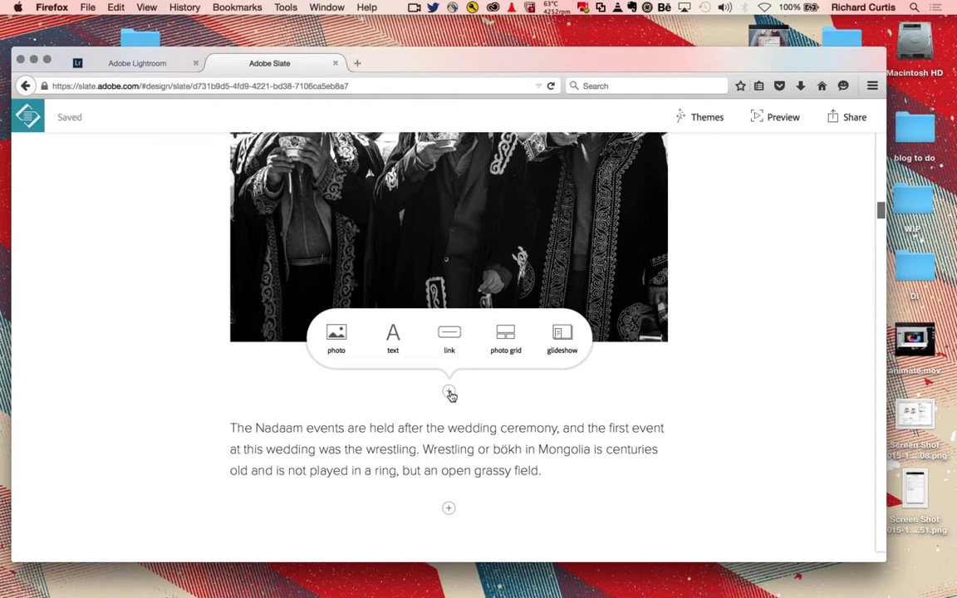
{"action": "left_click", "coordinate": [395, 339]}
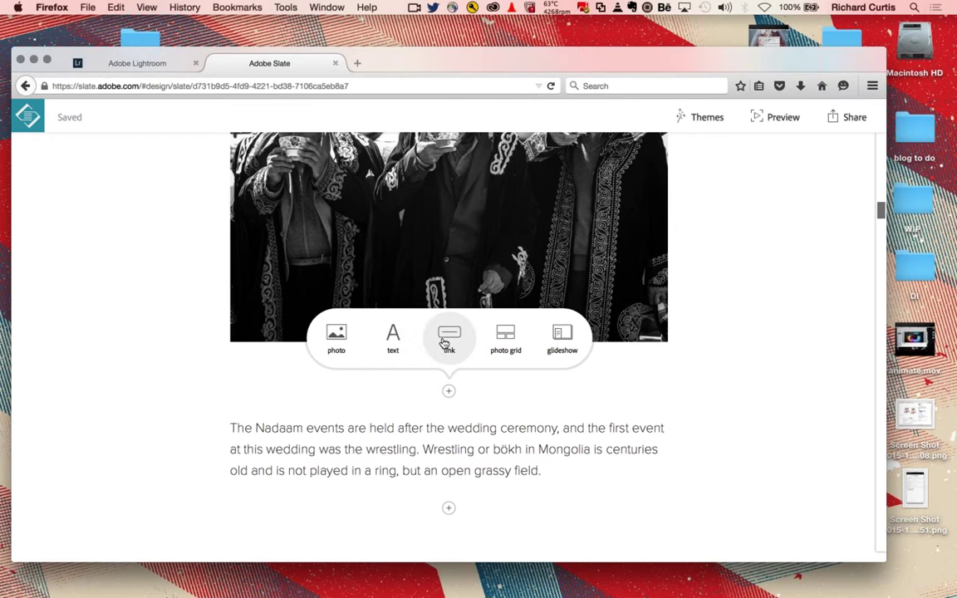
{"action": "left_click", "coordinate": [370, 333]}
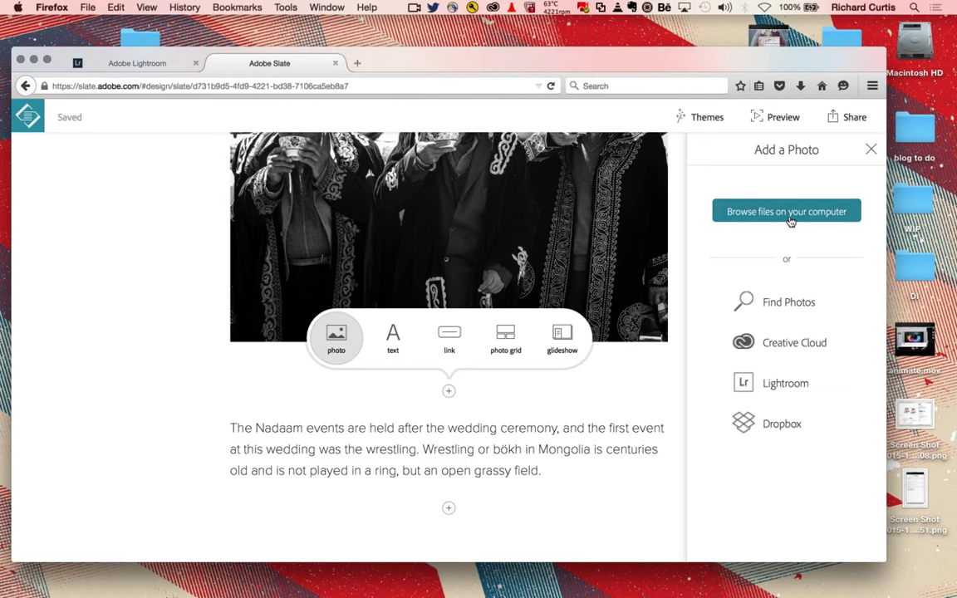
Insert the photo of two horsemen in a tug of war from Lightroom's Leica - Social collection and check it in the story.
{"action": "left_click", "coordinate": [778, 388]}
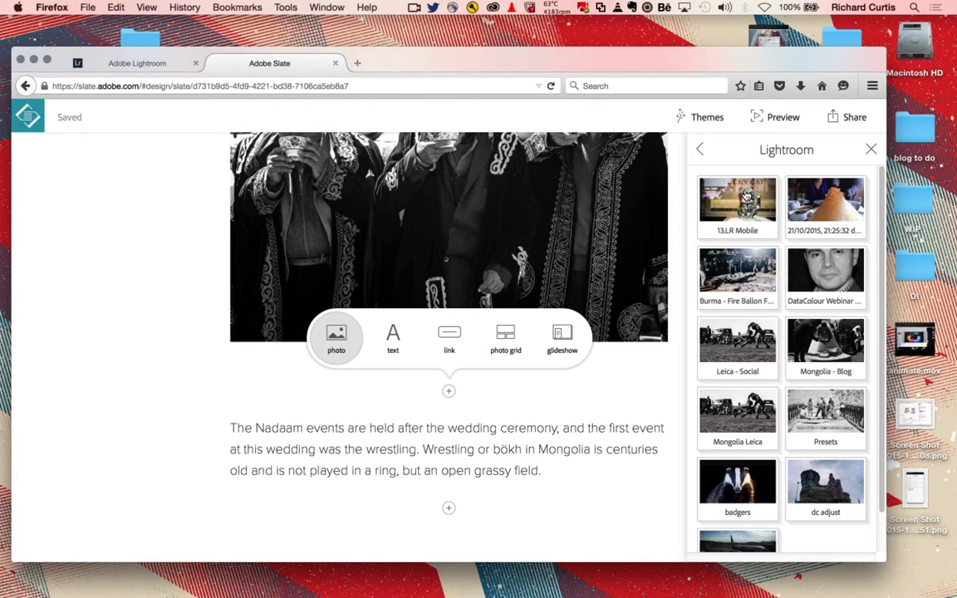
{"action": "left_click", "coordinate": [732, 346]}
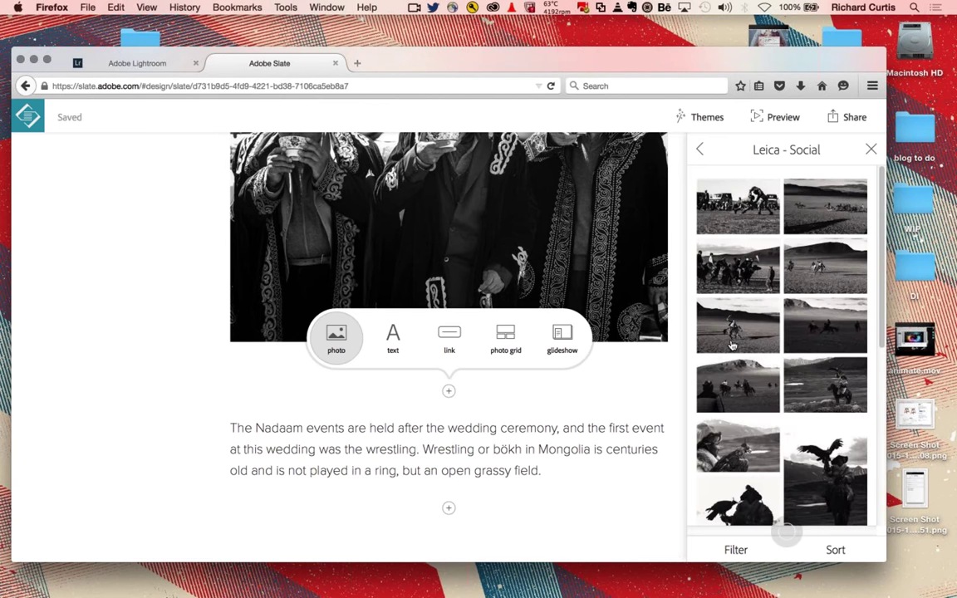
{"action": "scroll", "coordinate": [732, 346], "scroll_direction": "down", "scroll_amount": 4}
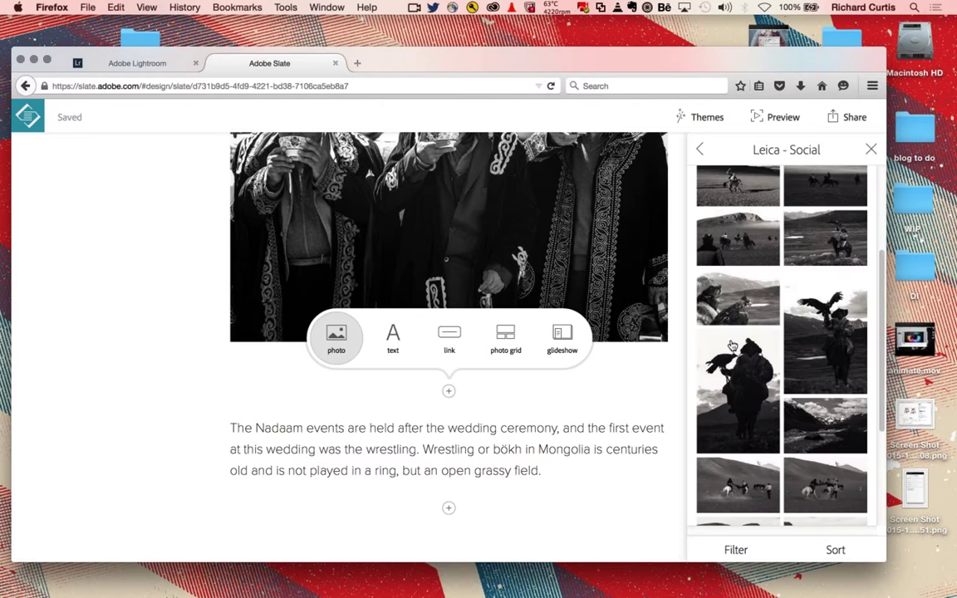
{"action": "scroll", "coordinate": [732, 346], "scroll_direction": "down", "scroll_amount": 4}
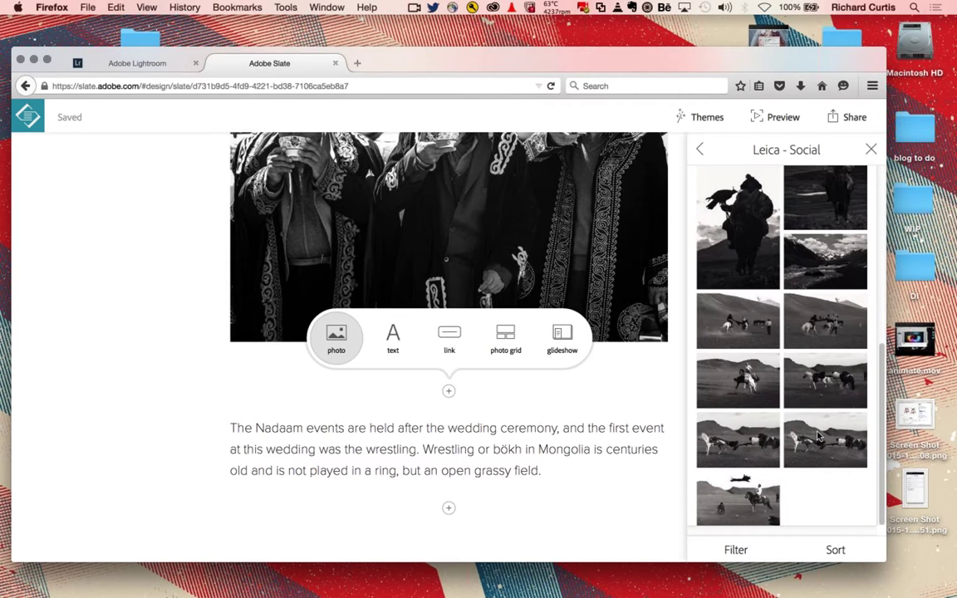
{"action": "left_click", "coordinate": [818, 438]}
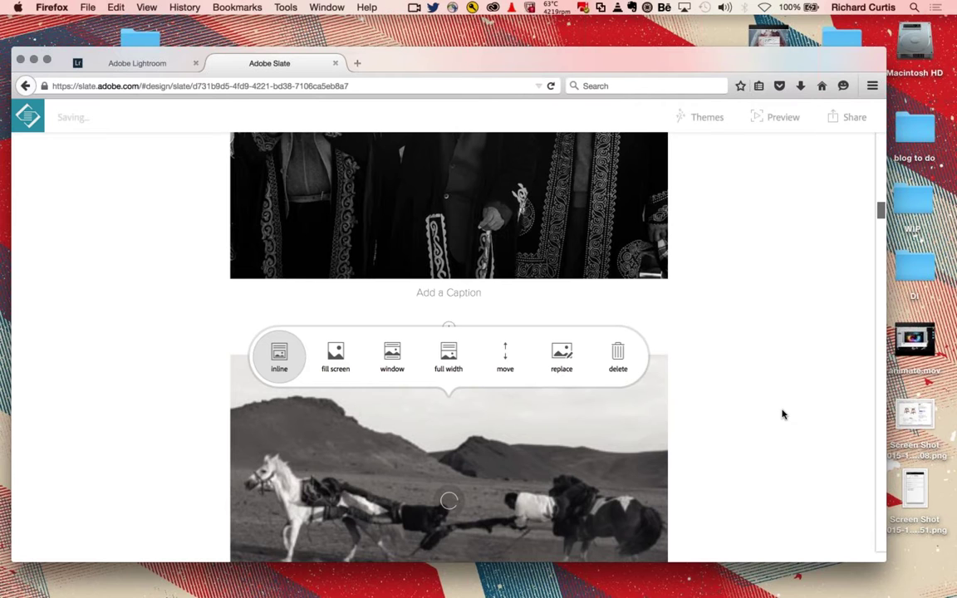
{"action": "scroll", "coordinate": [782, 414], "scroll_direction": "down", "scroll_amount": 3}
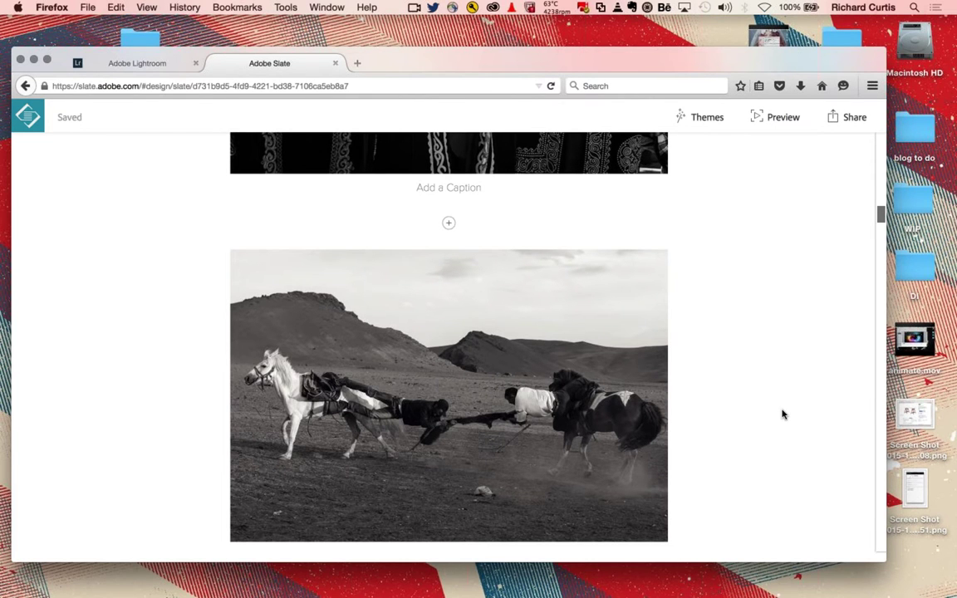
{"action": "scroll", "coordinate": [743, 379], "scroll_direction": "down", "scroll_amount": 5}
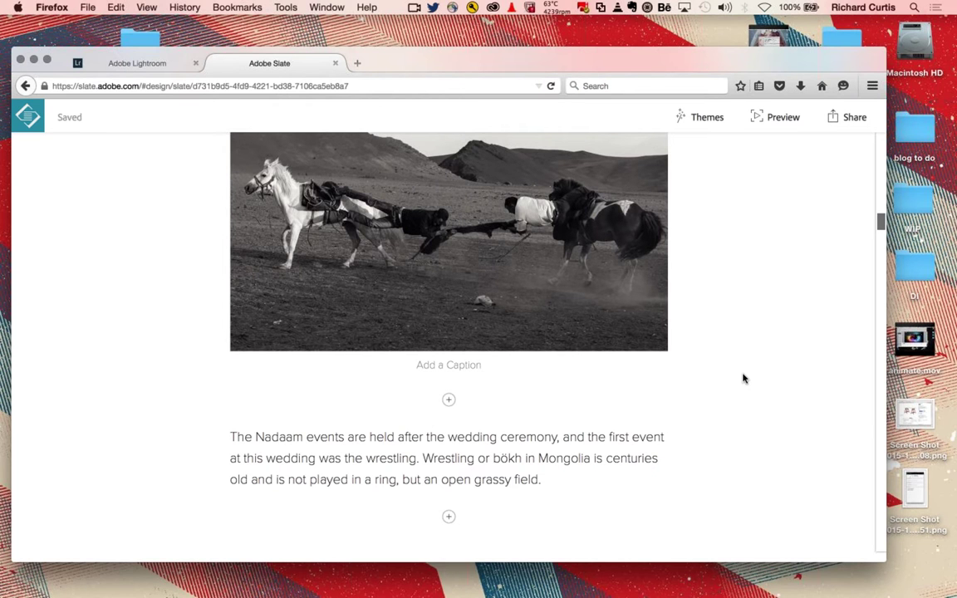
Try to preview the story, and reload Adobe Slate from its base address to return to the story editor.
{"action": "left_click", "coordinate": [774, 119]}
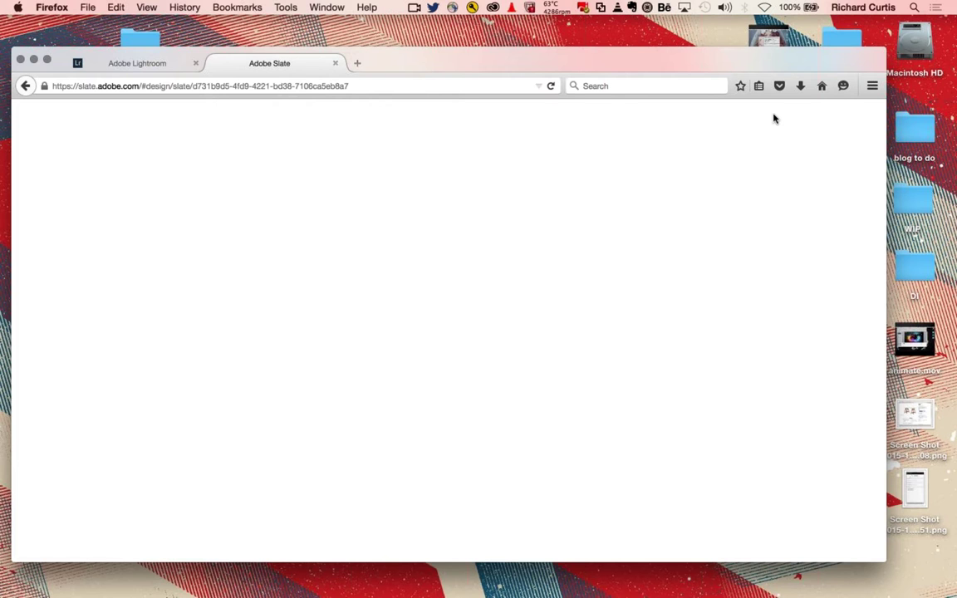
{"action": "left_click", "coordinate": [411, 85]}
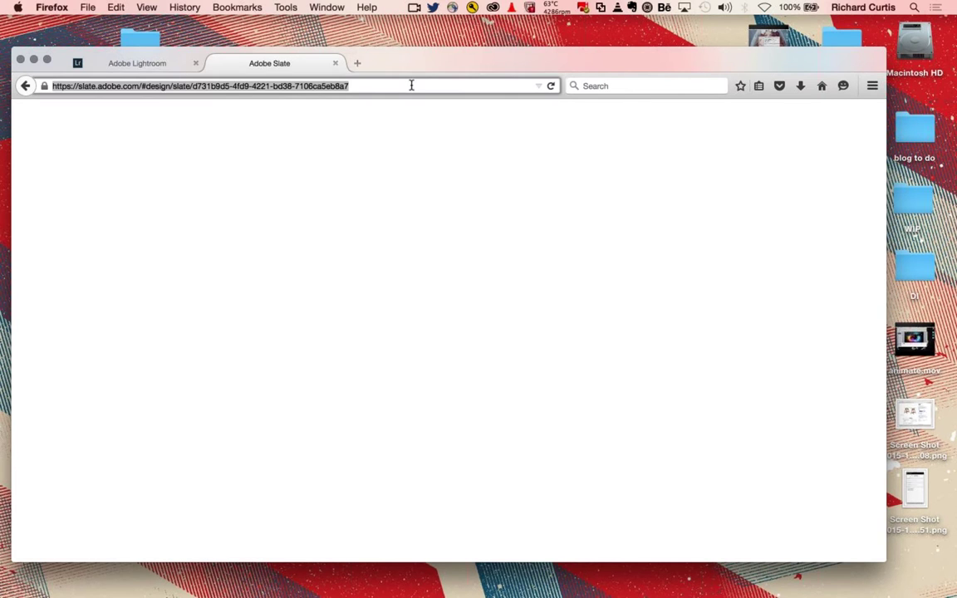
{"action": "left_click_drag", "start_coordinate": [435, 57], "coordinate": [474, 38]}
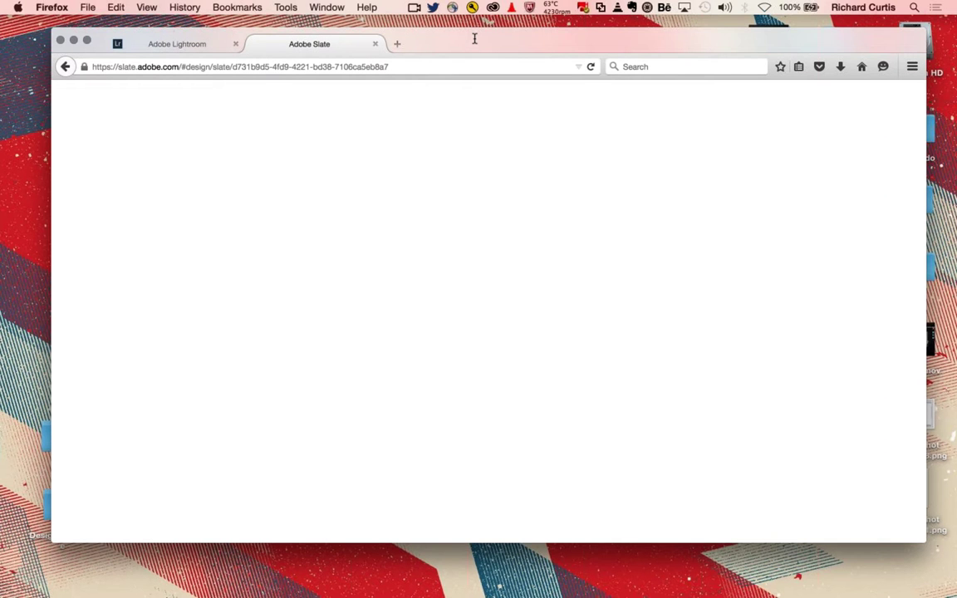
{"action": "left_click_drag", "start_coordinate": [474, 38], "coordinate": [475, 42]}
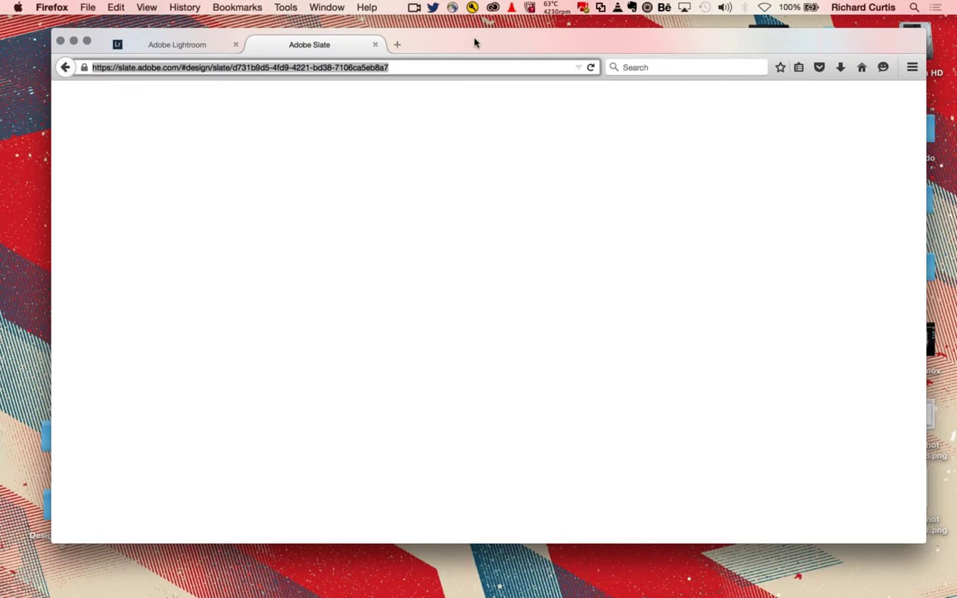
{"action": "left_click", "coordinate": [225, 66]}
{"action": "key", "text": "BackSpace"}
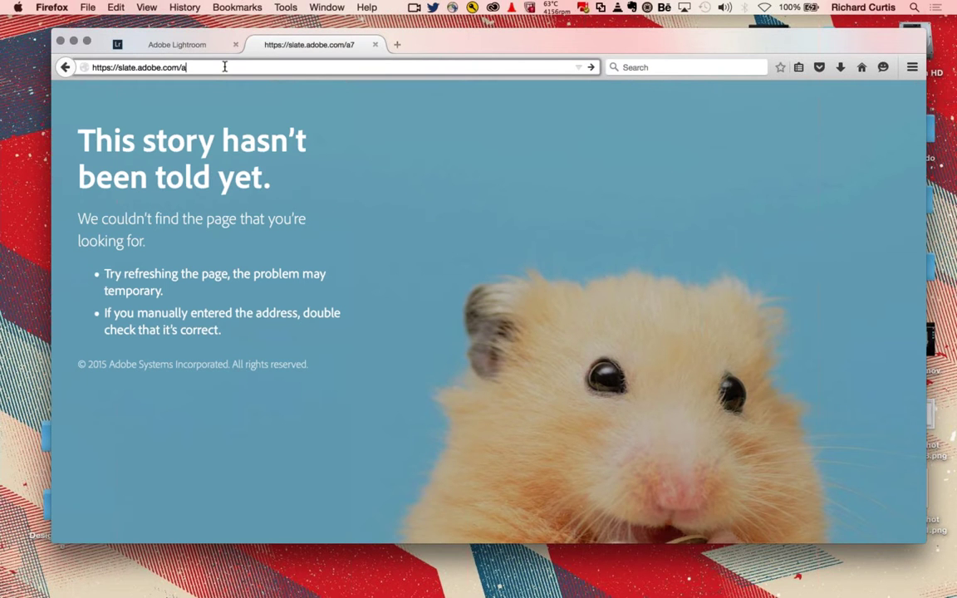
{"action": "key", "text": "BackSpace"}
{"action": "key", "text": "Return"}
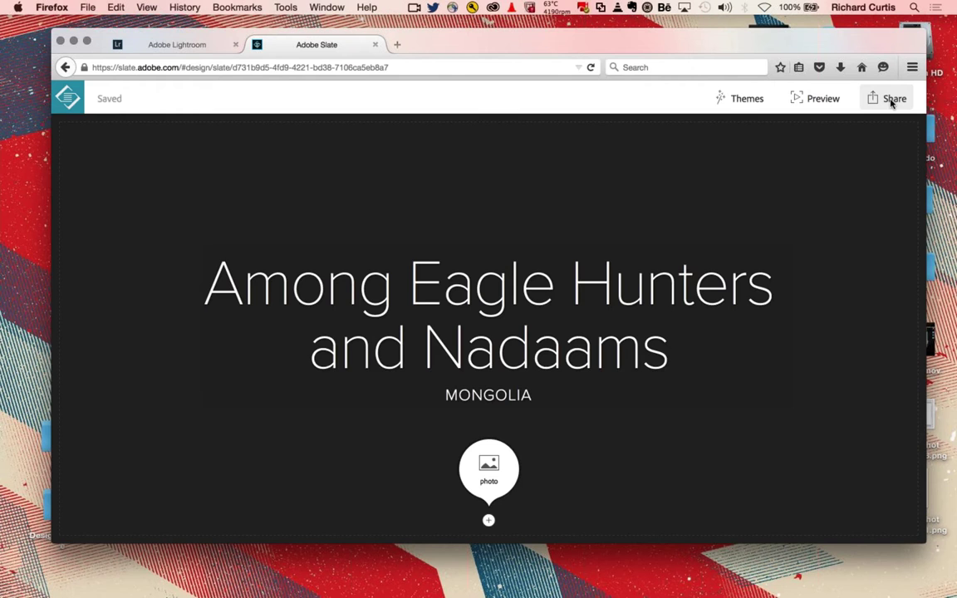
Publish the story publicly under the Photography category, without author attribution.
{"action": "left_click", "coordinate": [892, 100]}
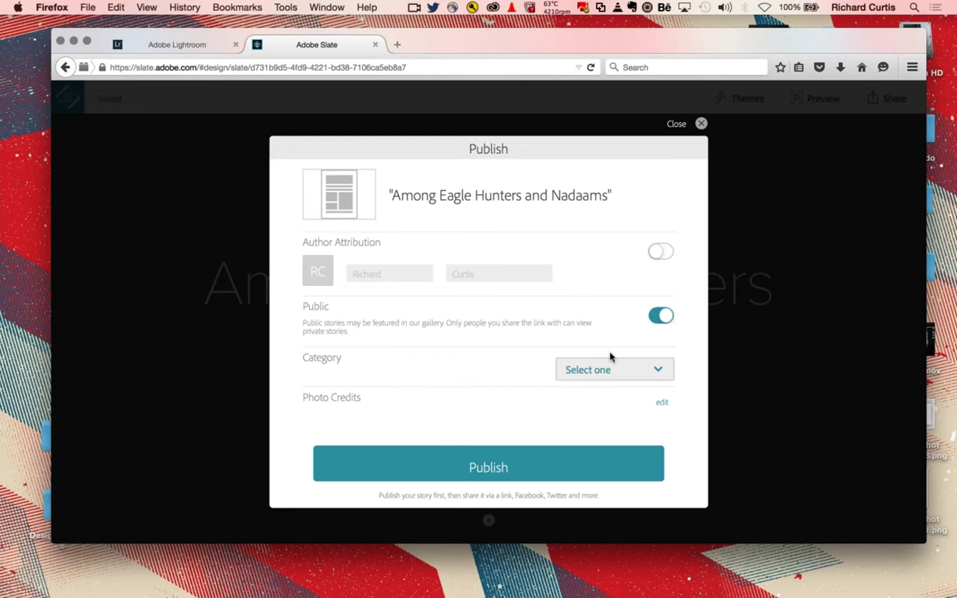
{"action": "left_click", "coordinate": [653, 374]}
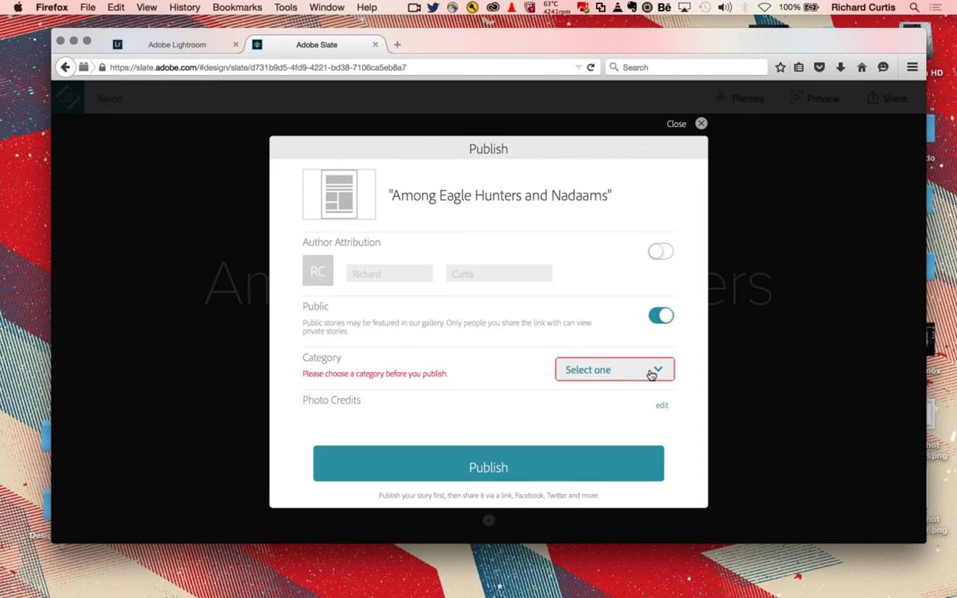
{"action": "left_click", "coordinate": [651, 375]}
{"action": "left_click", "coordinate": [550, 335]}
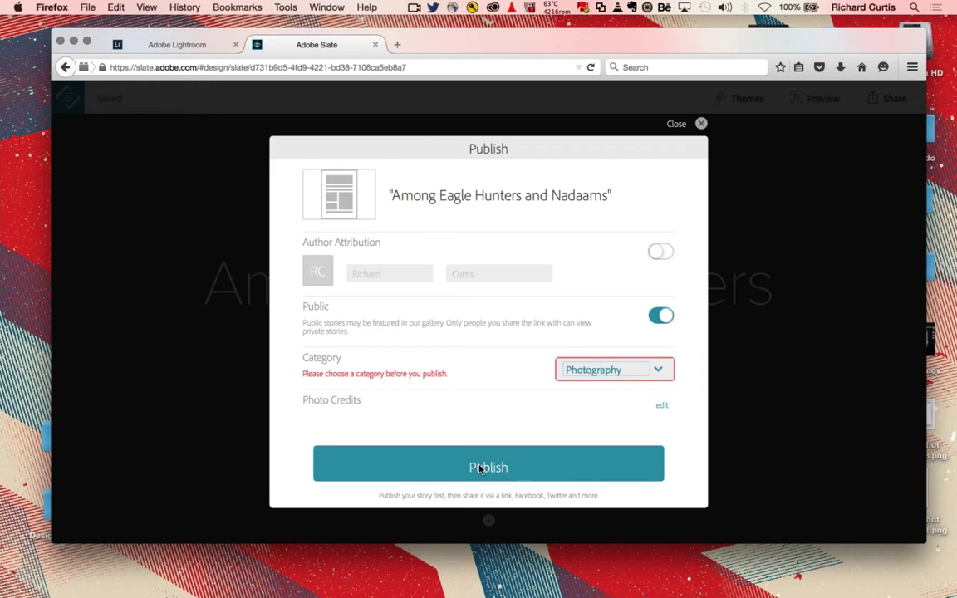
{"action": "left_click", "coordinate": [480, 468]}
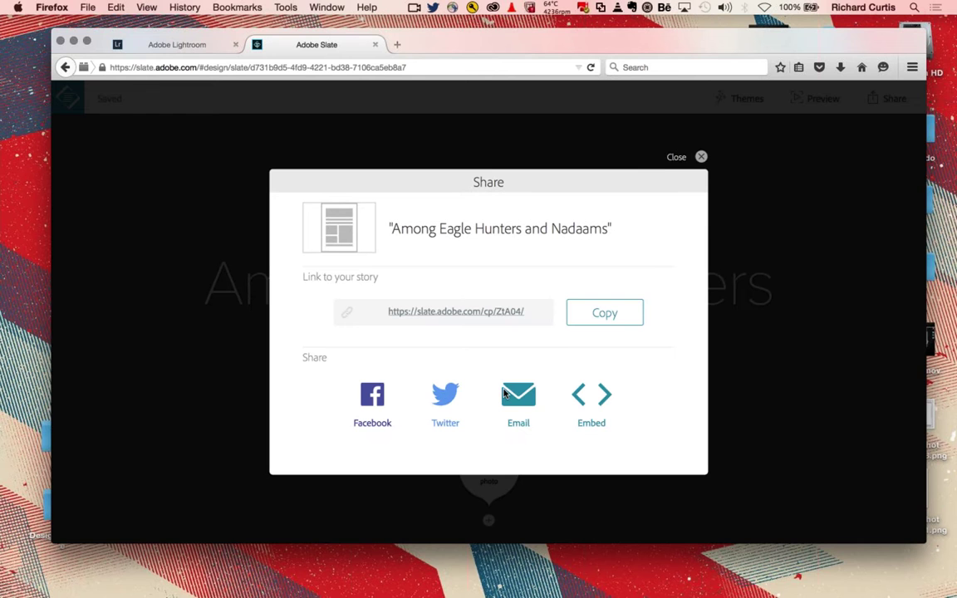
Open the published story from its share link and read through its text and photos.
{"action": "left_click", "coordinate": [485, 313]}
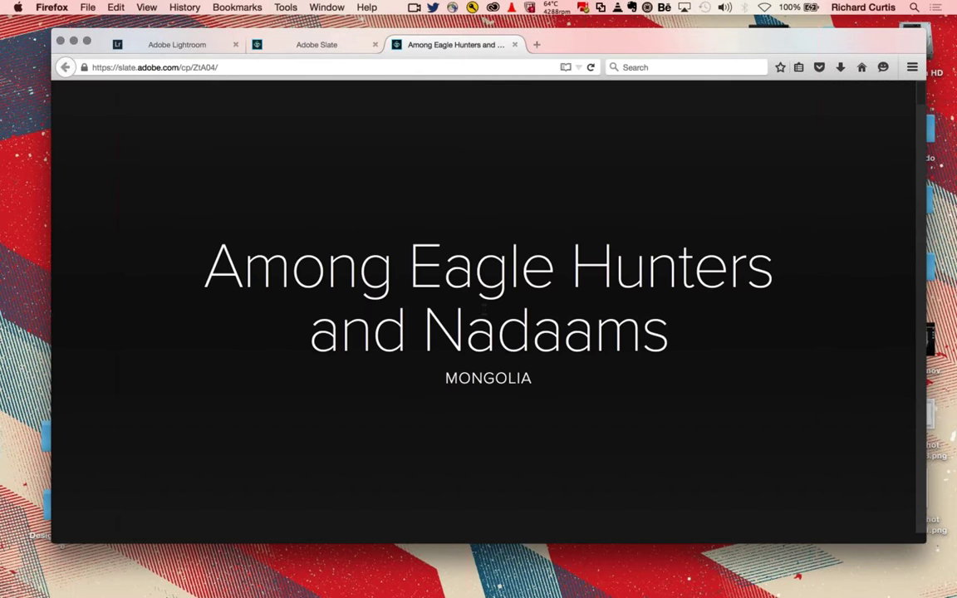
{"action": "scroll", "coordinate": [485, 304], "scroll_direction": "down", "scroll_amount": 3}
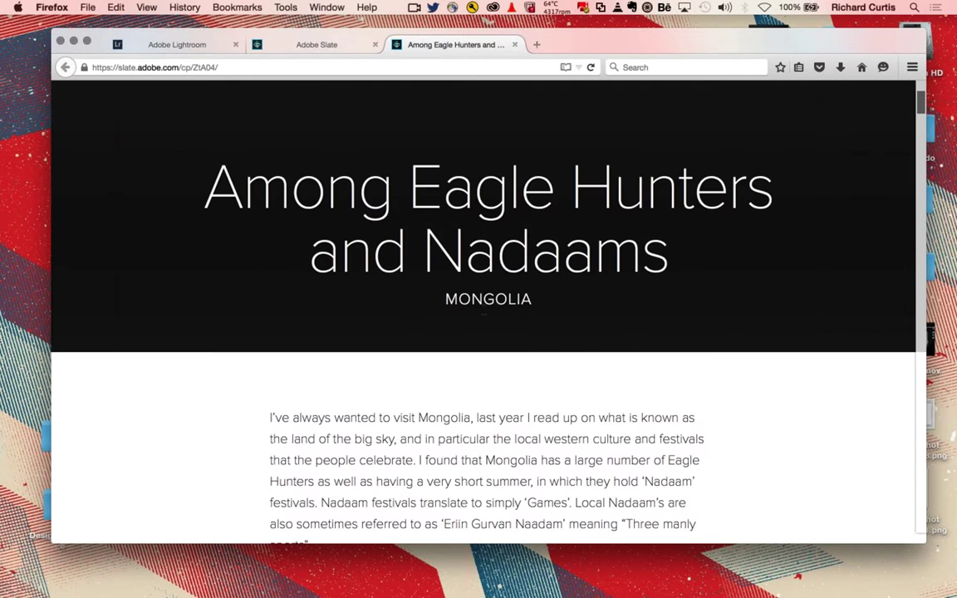
{"action": "scroll", "coordinate": [485, 314], "scroll_direction": "down", "scroll_amount": 15}
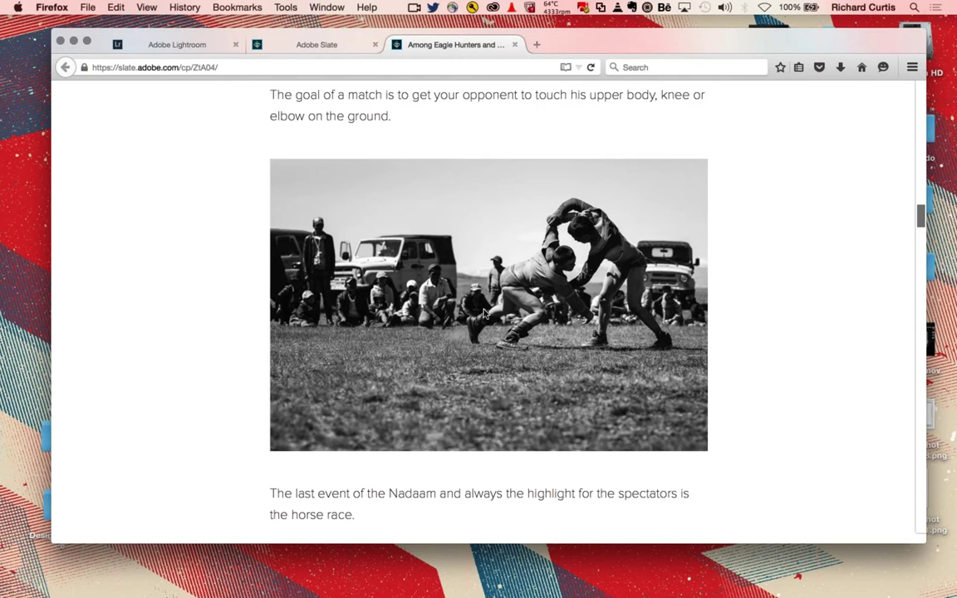
{"action": "scroll", "coordinate": [486, 313], "scroll_direction": "down", "scroll_amount": 10}
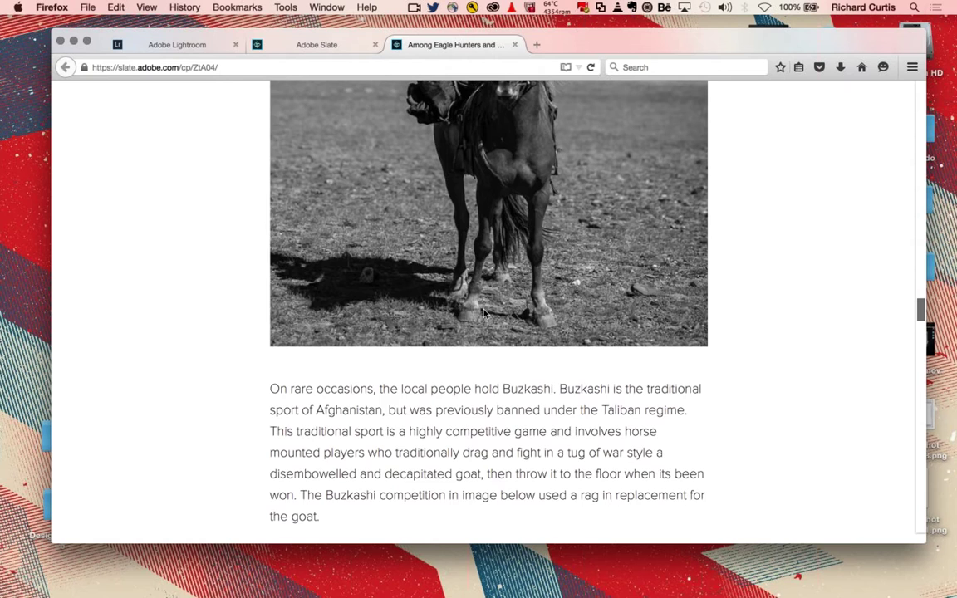
Read the rest of the published story, including the Buzkashi text and the photo of horsemen, and minimise the browser window.
{"action": "scroll", "coordinate": [486, 313], "scroll_direction": "down", "scroll_amount": 5}
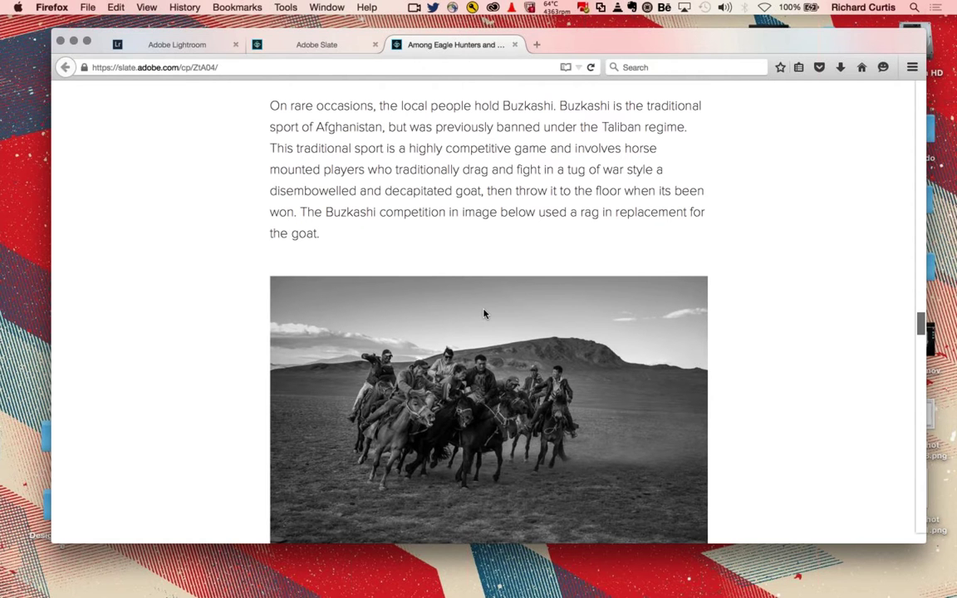
{"action": "scroll", "coordinate": [486, 314], "scroll_direction": "down", "scroll_amount": 6}
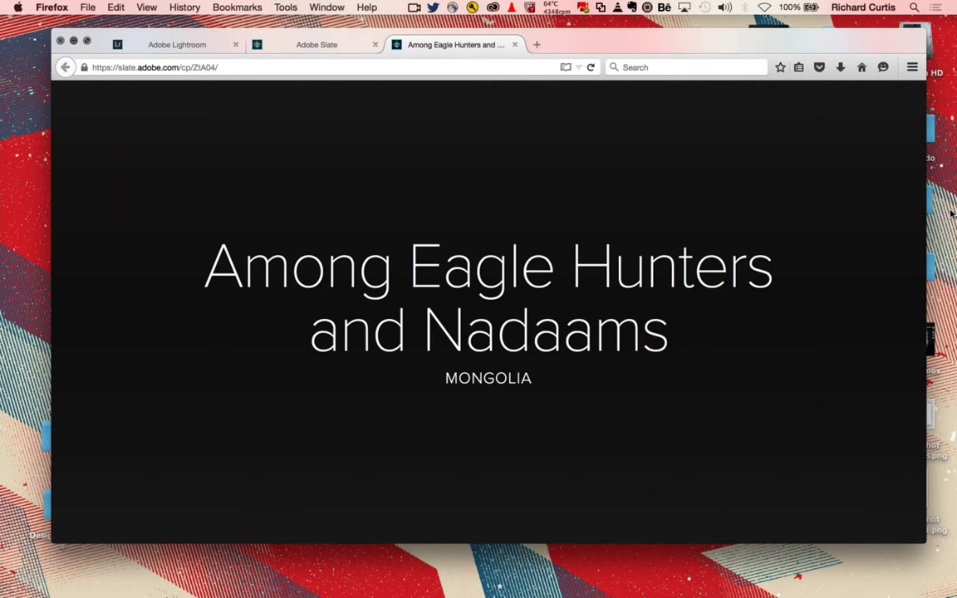
{"action": "key", "text": "super+m"}
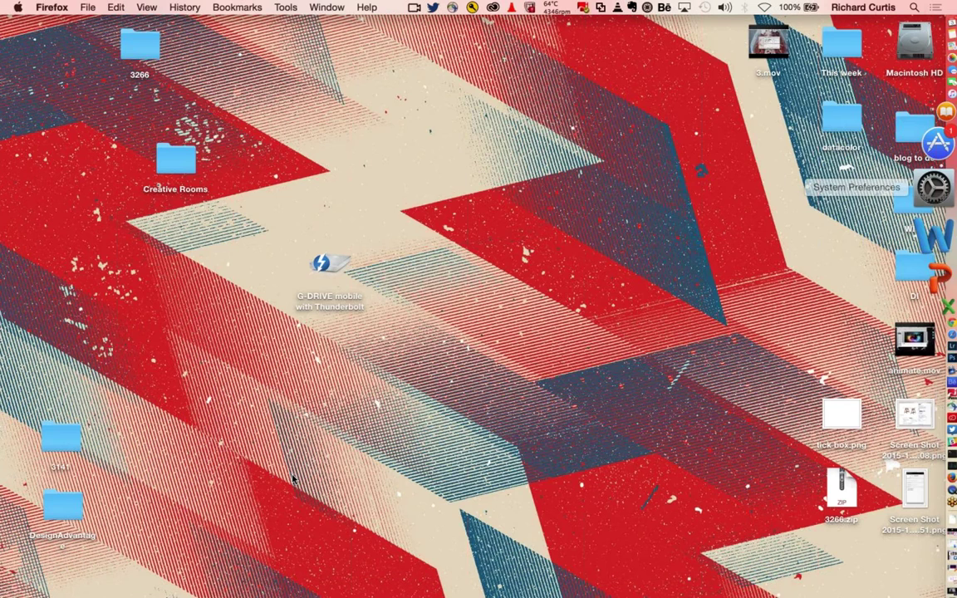
Switch to the slide presentation and advance past the Adobe Portfolio slide.
{"action": "key", "text": "super+Tab"}
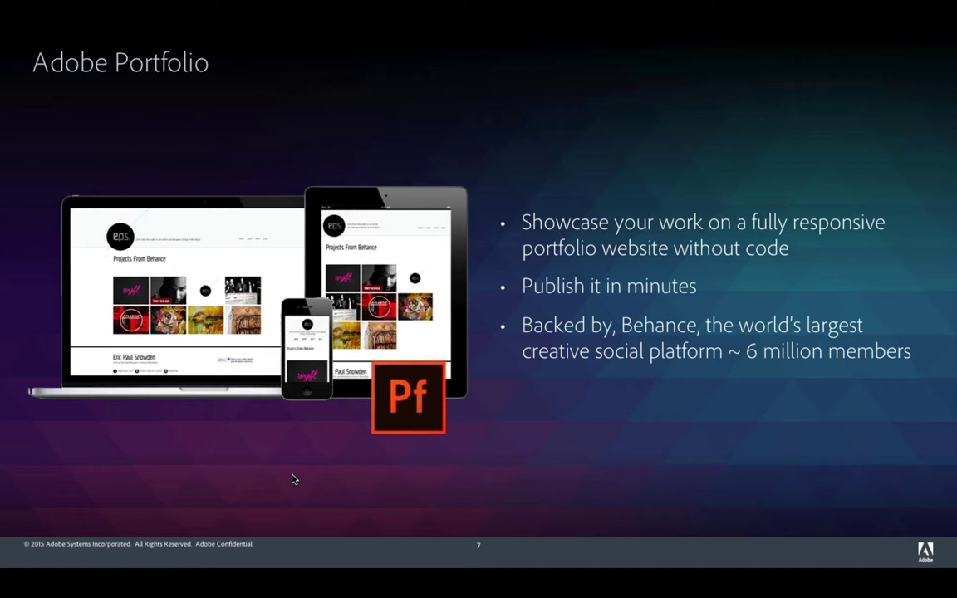
{"action": "key", "text": "Right"}
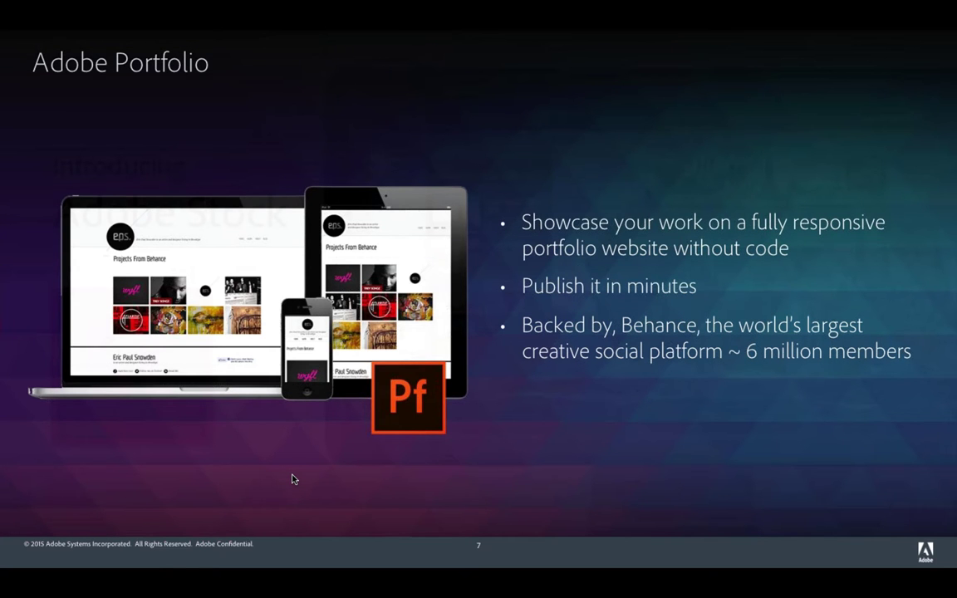
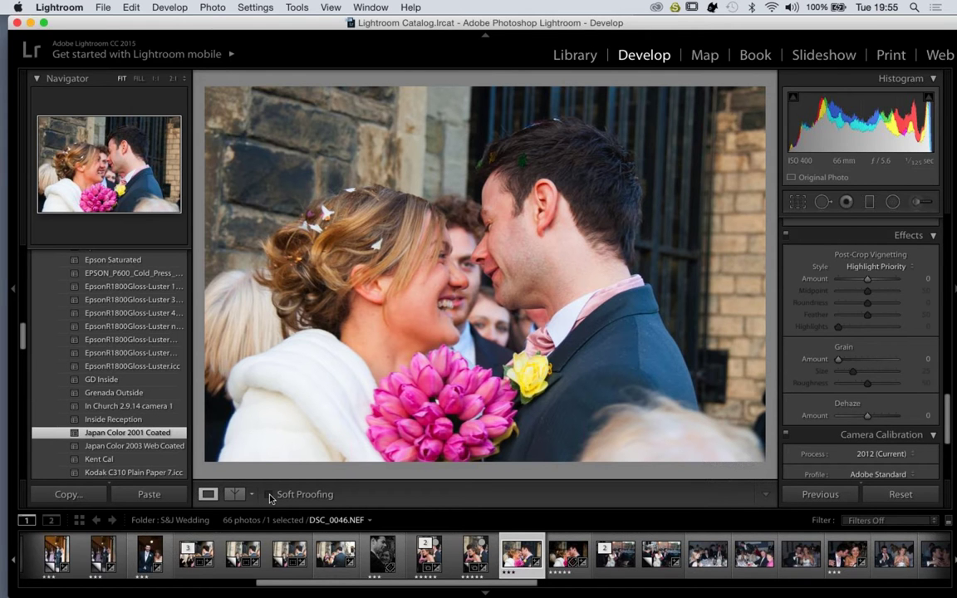
Soft-proof the wedding photo with the EpsonR1800Gloss-Luster.icc profile and compare it with the current version in a zoomed-in split view.
{"action": "left_click", "coordinate": [269, 495]}
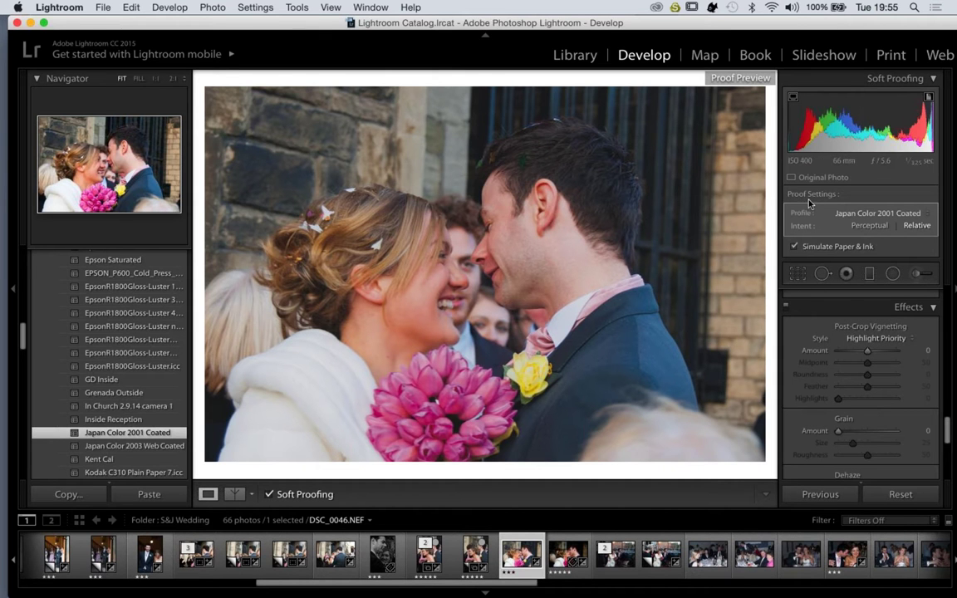
{"action": "left_click", "coordinate": [927, 216]}
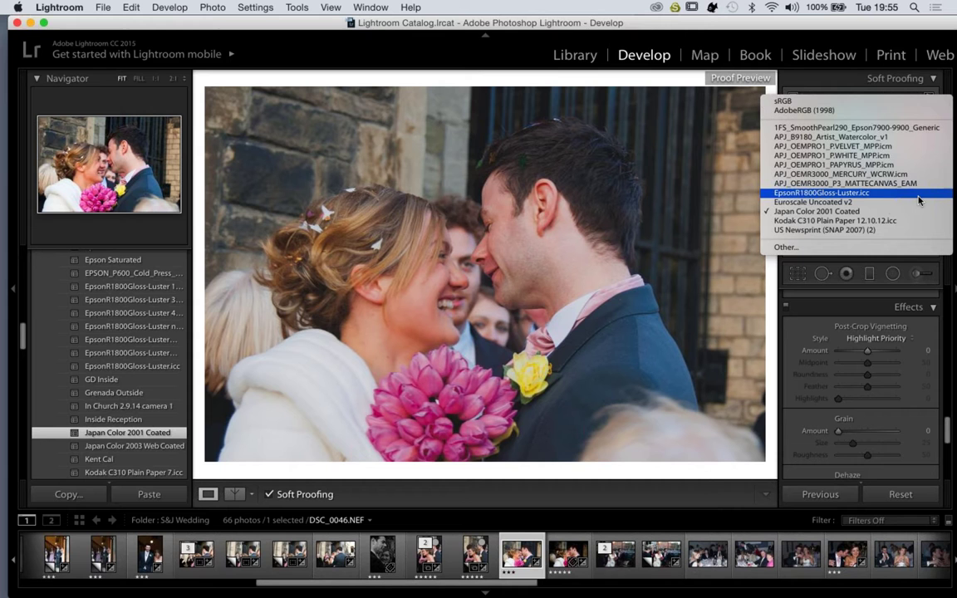
{"action": "left_click", "coordinate": [918, 194]}
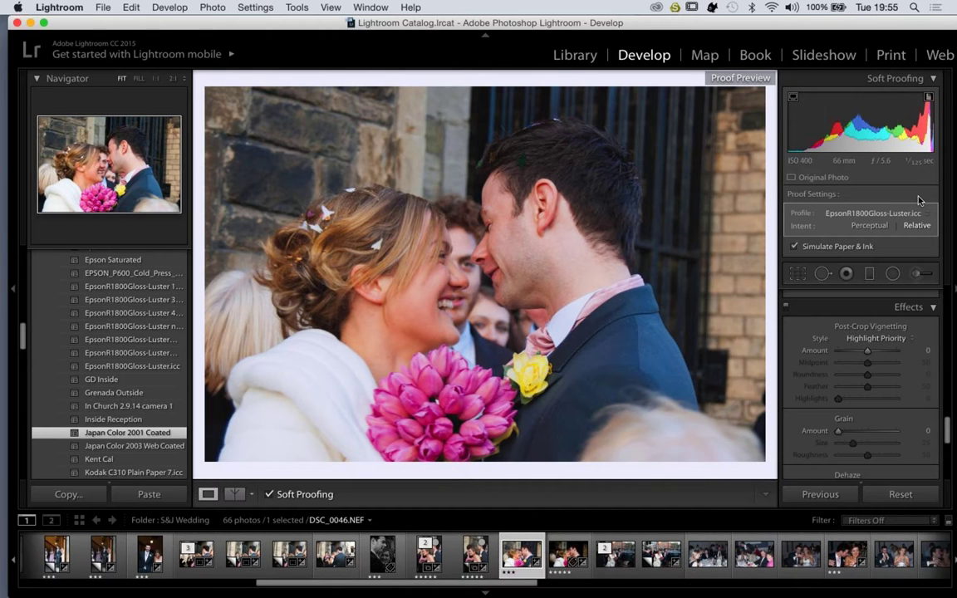
{"action": "key", "text": "y"}
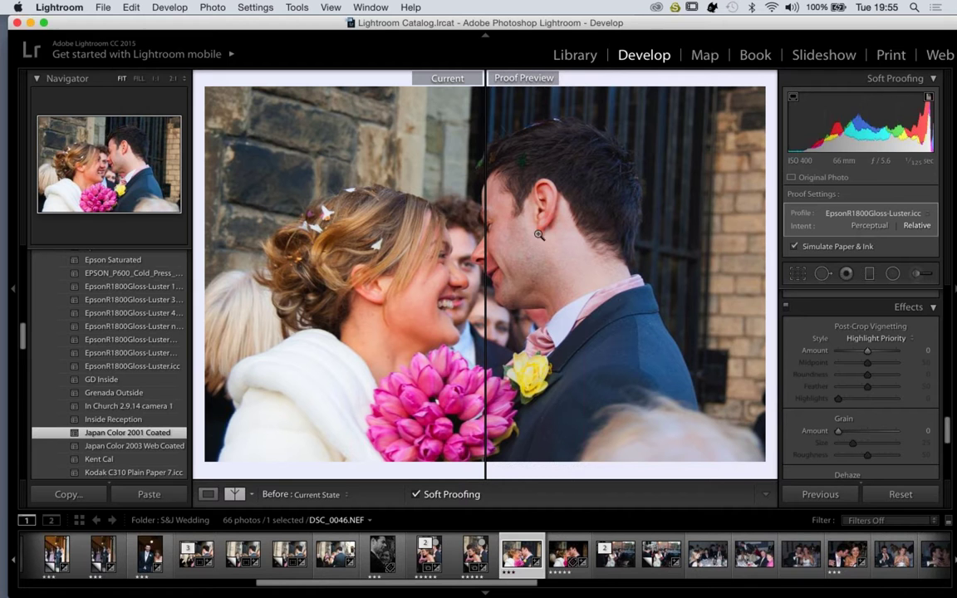
{"action": "left_click", "coordinate": [495, 265]}
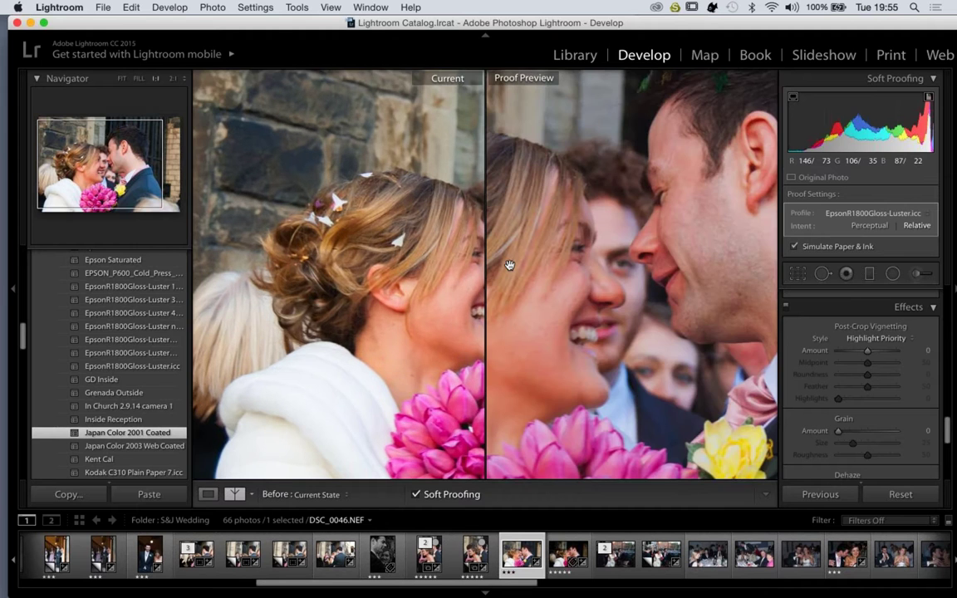
{"action": "key", "text": "super+equal"}
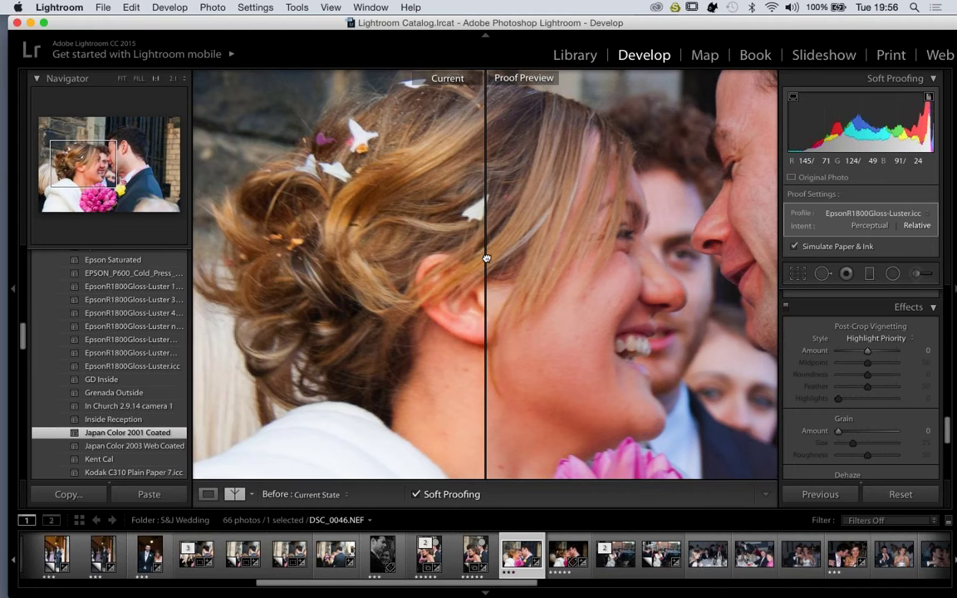
Change the proof profile to Kodak C310 Plain Paper 12.10.12.icc and inspect the couple's faces across the split comparison.
{"action": "left_click", "coordinate": [930, 216]}
{"action": "left_click", "coordinate": [915, 239]}
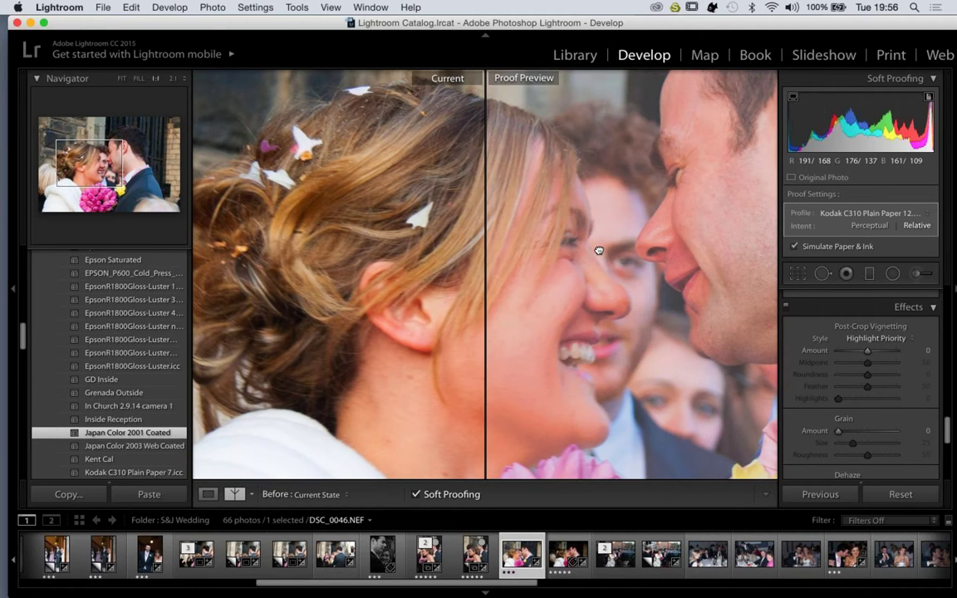
{"action": "left_click_drag", "start_coordinate": [599, 250], "coordinate": [500, 304]}
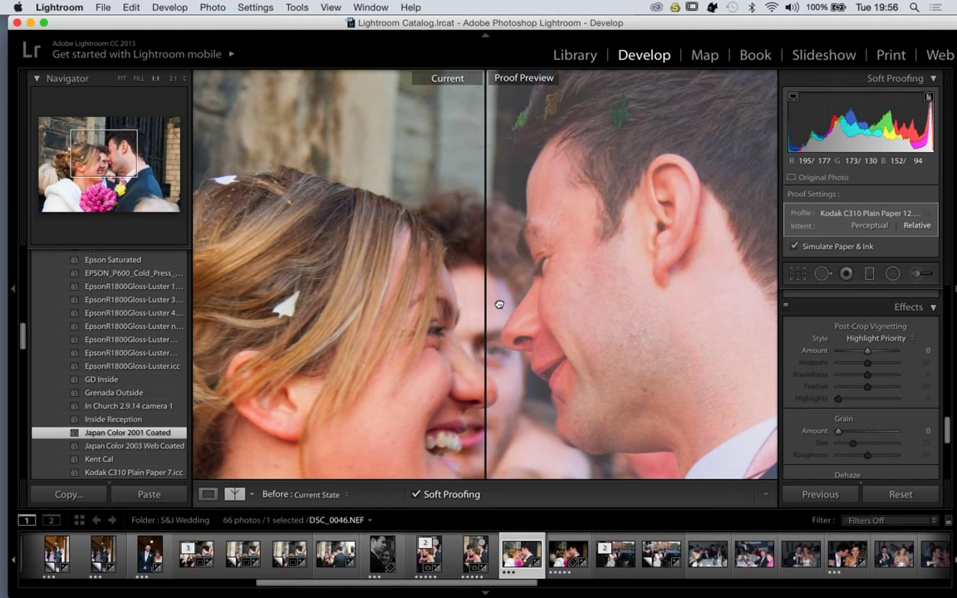
{"action": "left_click_drag", "start_coordinate": [499, 305], "coordinate": [672, 262]}
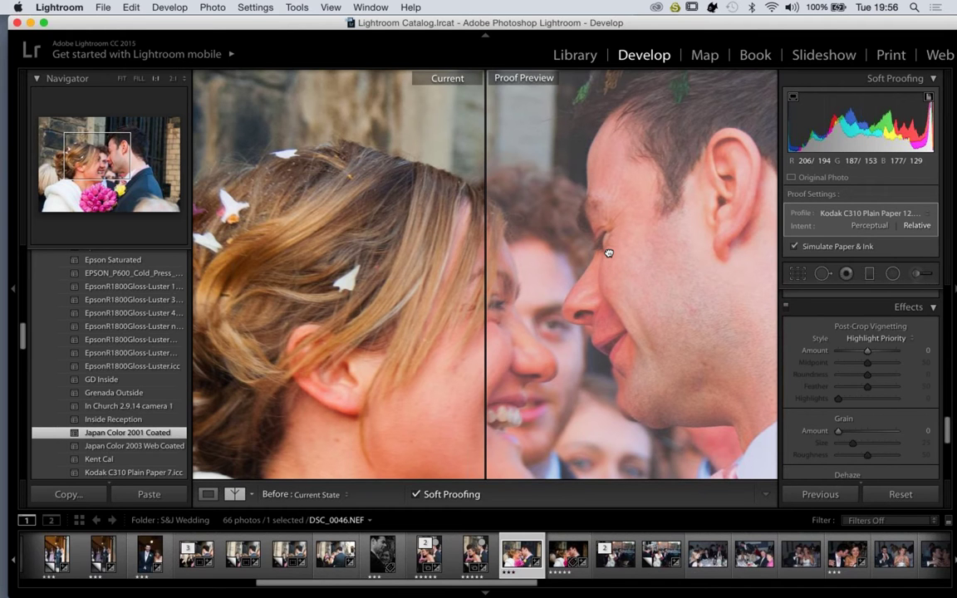
{"action": "left_click_drag", "start_coordinate": [609, 252], "coordinate": [521, 264]}
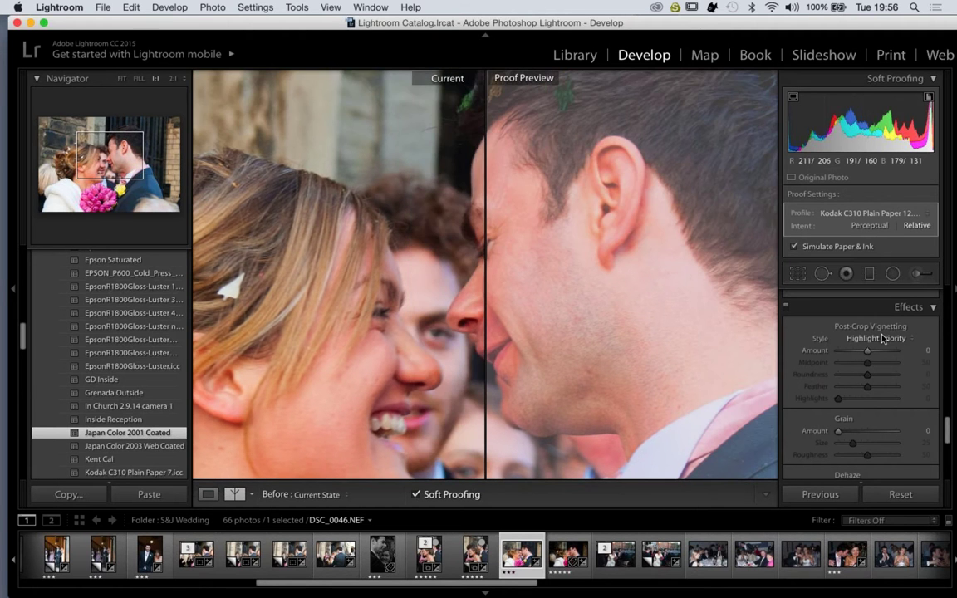
Adjust the proofed photo to exposure +0.45, contrast -16 and shadows -28.
{"action": "scroll", "coordinate": [883, 338], "scroll_direction": "up", "scroll_amount": 10}
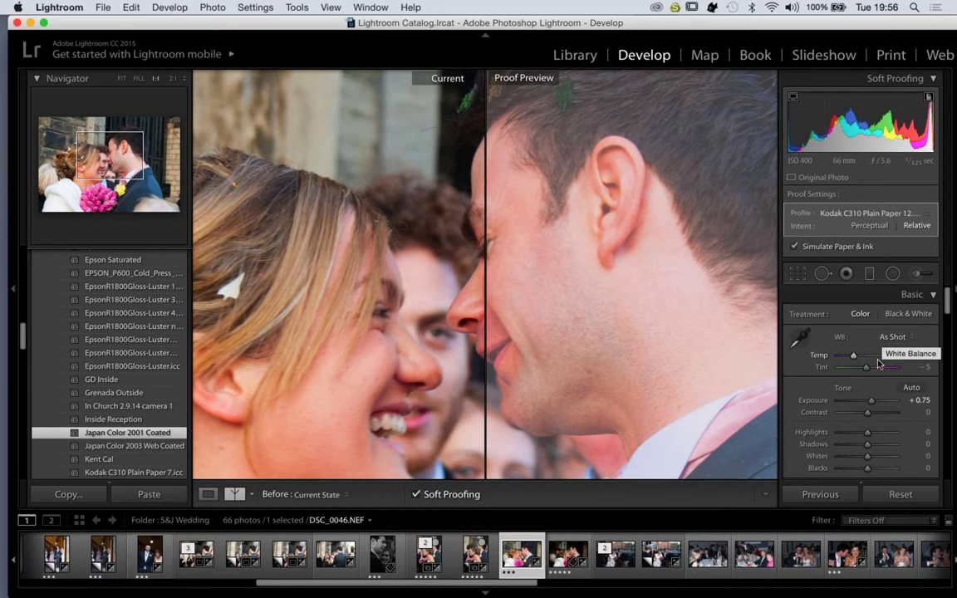
{"action": "scroll", "coordinate": [874, 363], "scroll_direction": "down", "scroll_amount": 2}
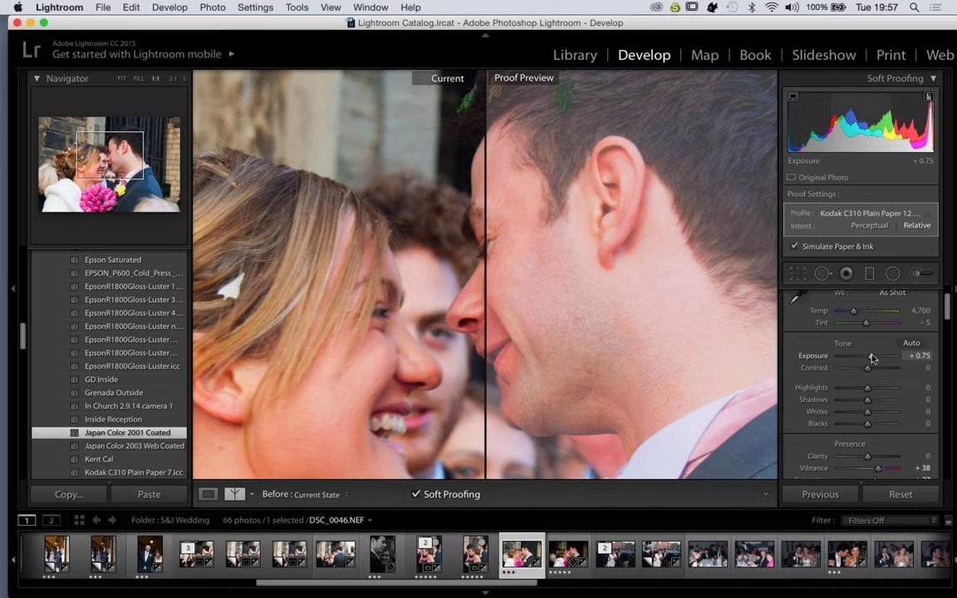
{"action": "left_click_drag", "start_coordinate": [872, 357], "coordinate": [871, 357]}
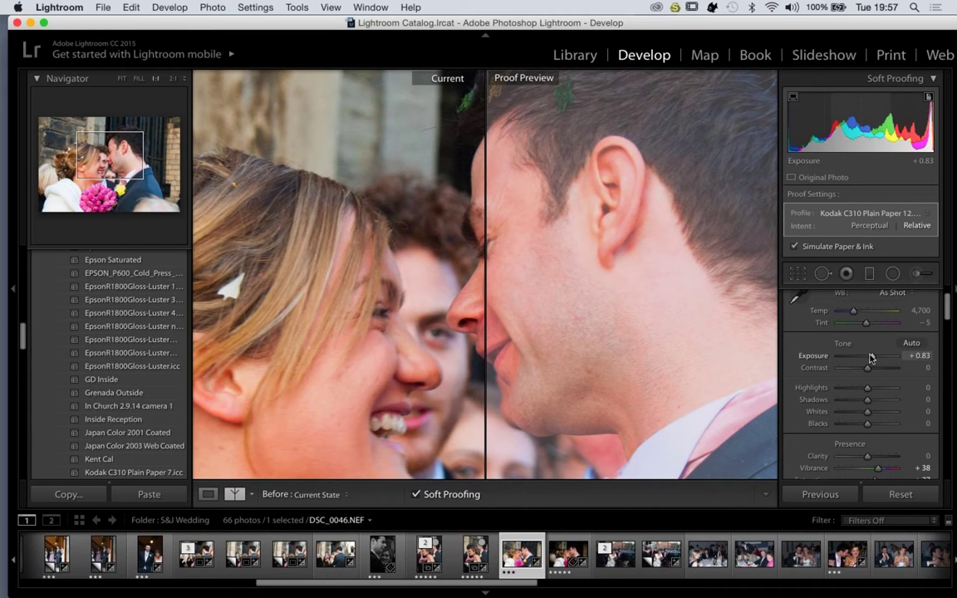
{"action": "left_click_drag", "start_coordinate": [871, 357], "coordinate": [870, 413]}
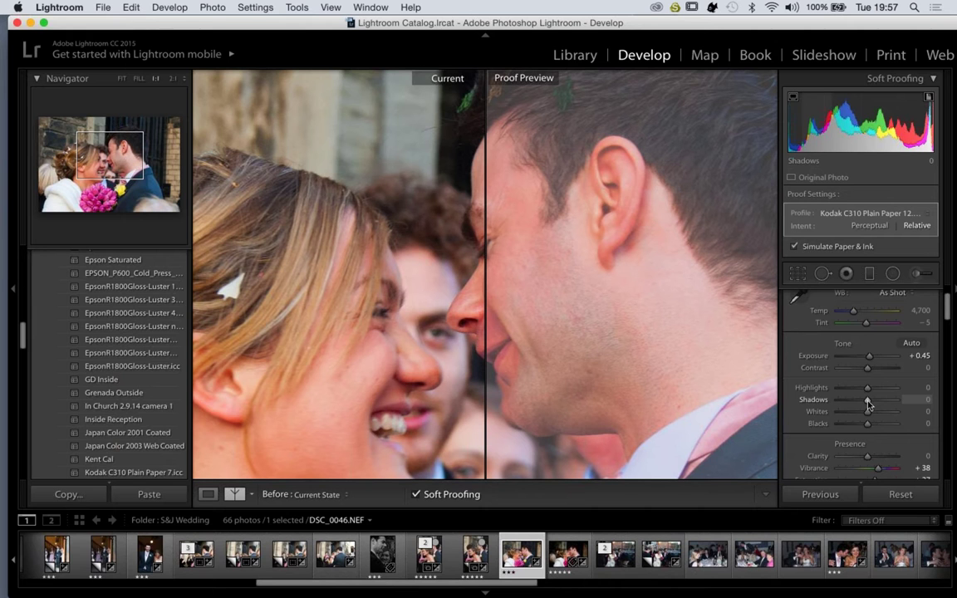
{"action": "left_click_drag", "start_coordinate": [868, 403], "coordinate": [866, 406]}
{"action": "left_click_drag", "start_coordinate": [867, 403], "coordinate": [863, 374]}
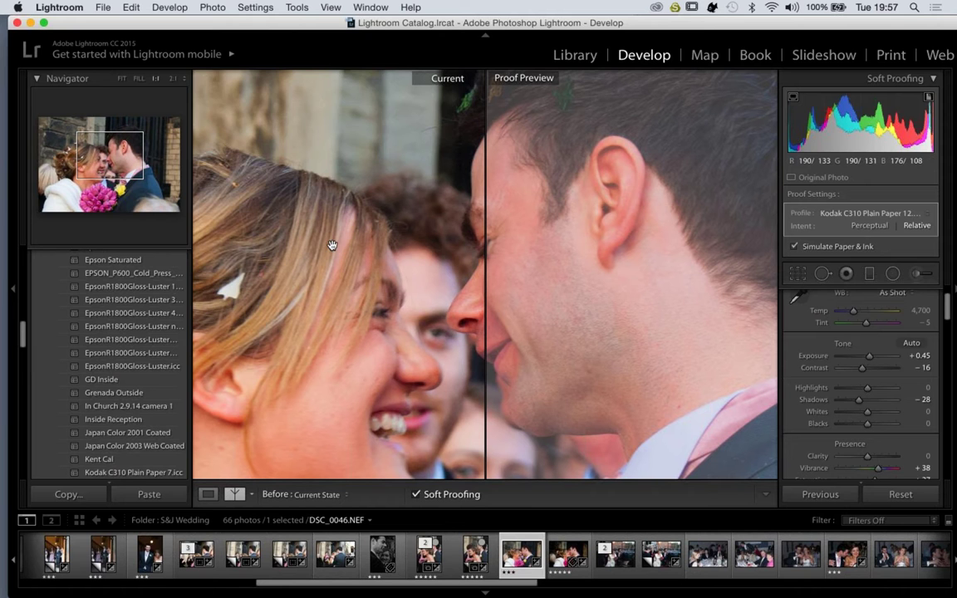
Save the adjustments as a develop preset named Kodak C310 Plain Paper 3.11.15.icc in User Presets.
{"action": "left_click", "coordinate": [210, 8]}
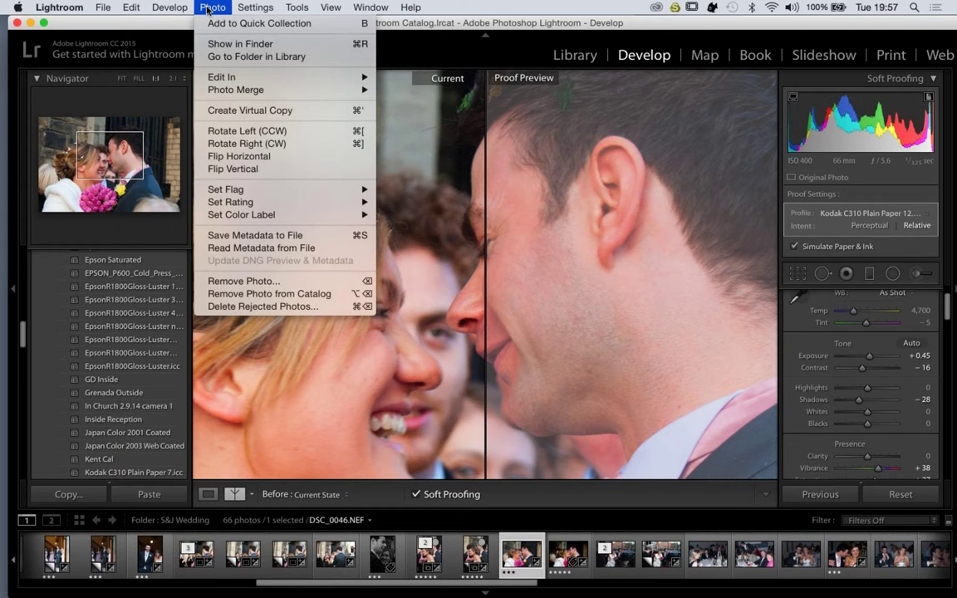
{"action": "mouse_move", "coordinate": [169, 8]}
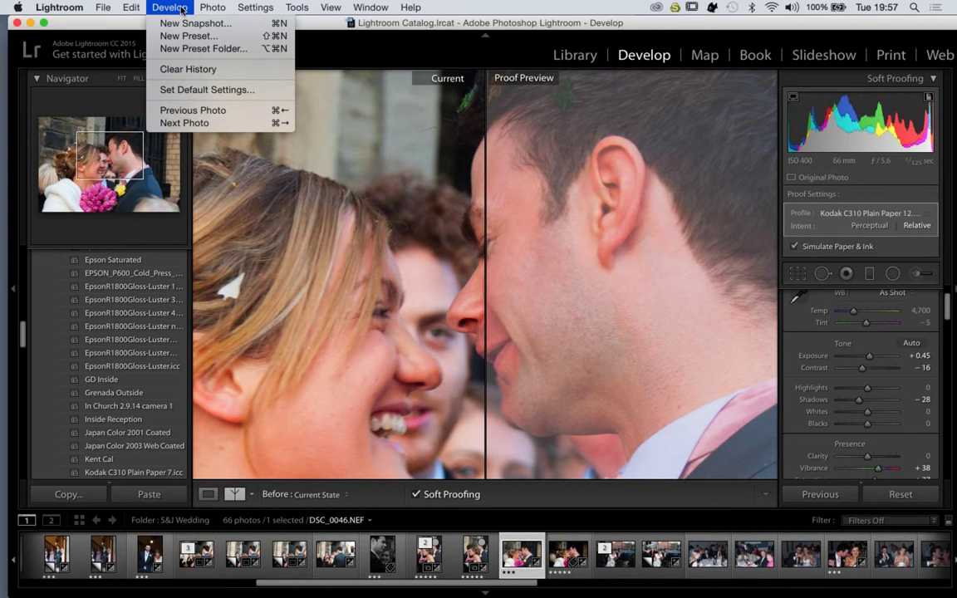
{"action": "left_click", "coordinate": [188, 69]}
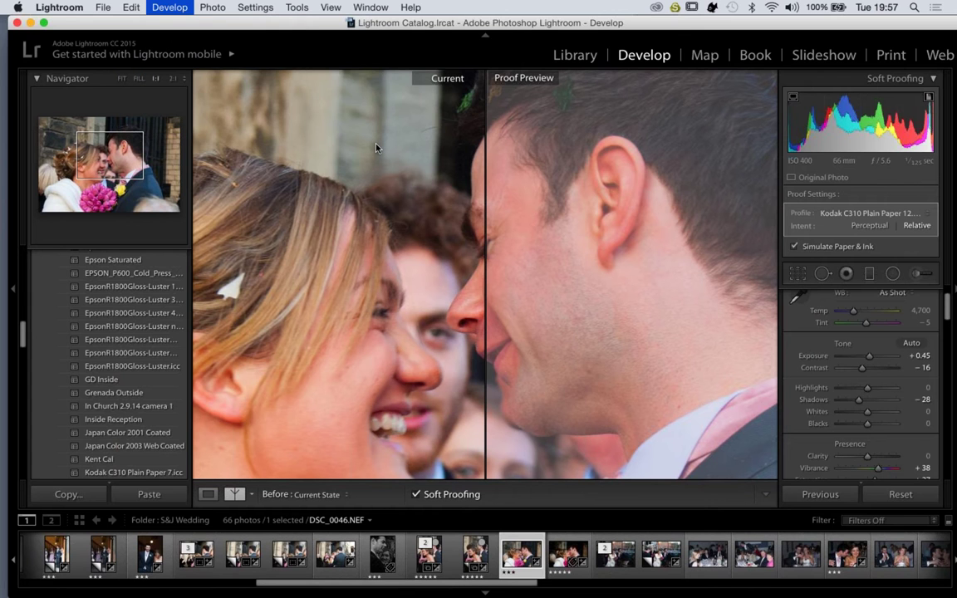
{"action": "key", "text": "BackSpace"}
{"action": "type", "text": "3."}
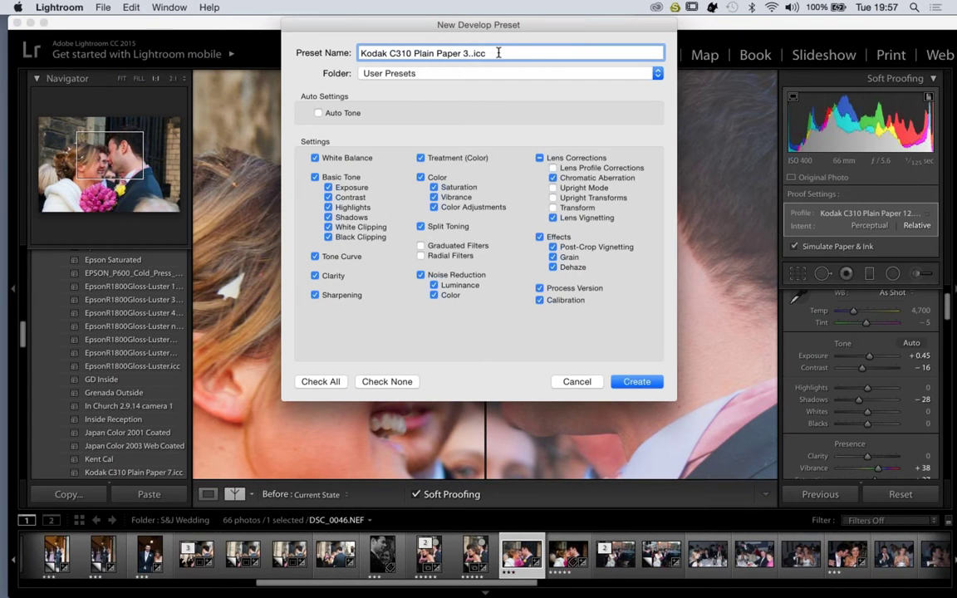
{"action": "type", "text": "11.15"}
{"action": "left_click", "coordinate": [635, 383]}
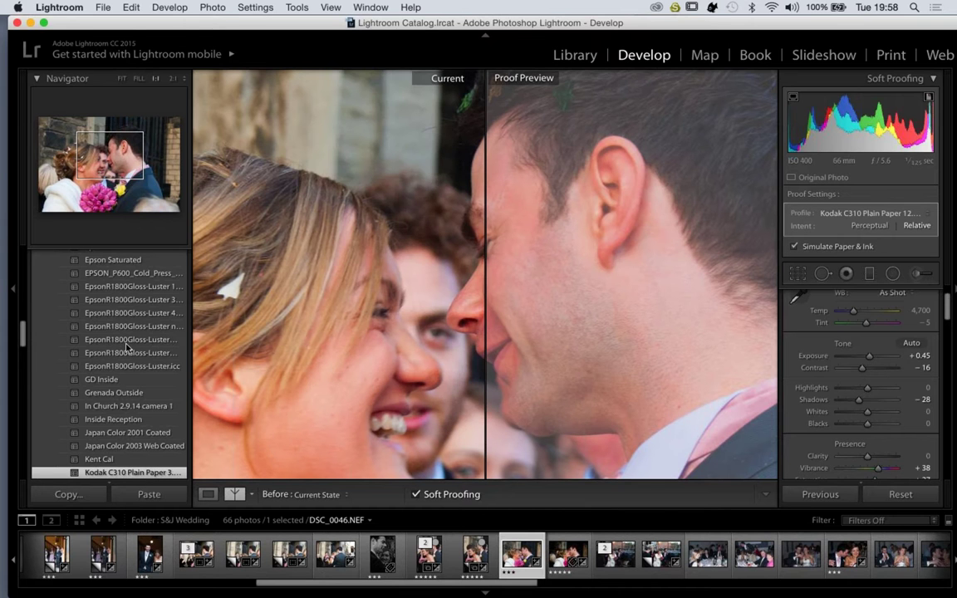
Select DSC_0047.tiff with the four photos after it and apply a saved Kodak C310 Plain Paper 12 preset.
{"action": "scroll", "coordinate": [114, 391], "scroll_direction": "down", "scroll_amount": 1}
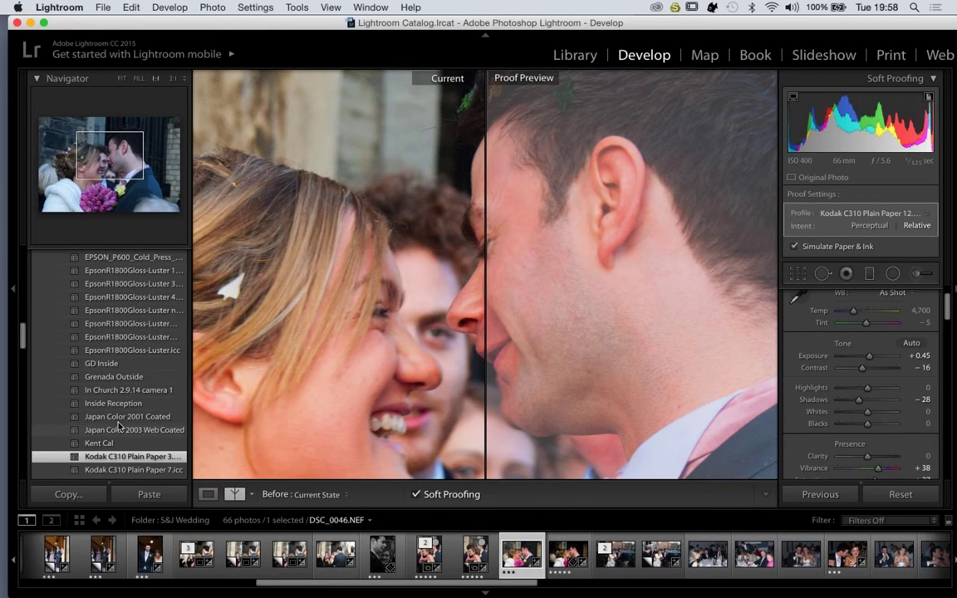
{"action": "scroll", "coordinate": [125, 424], "scroll_direction": "down", "scroll_amount": 2}
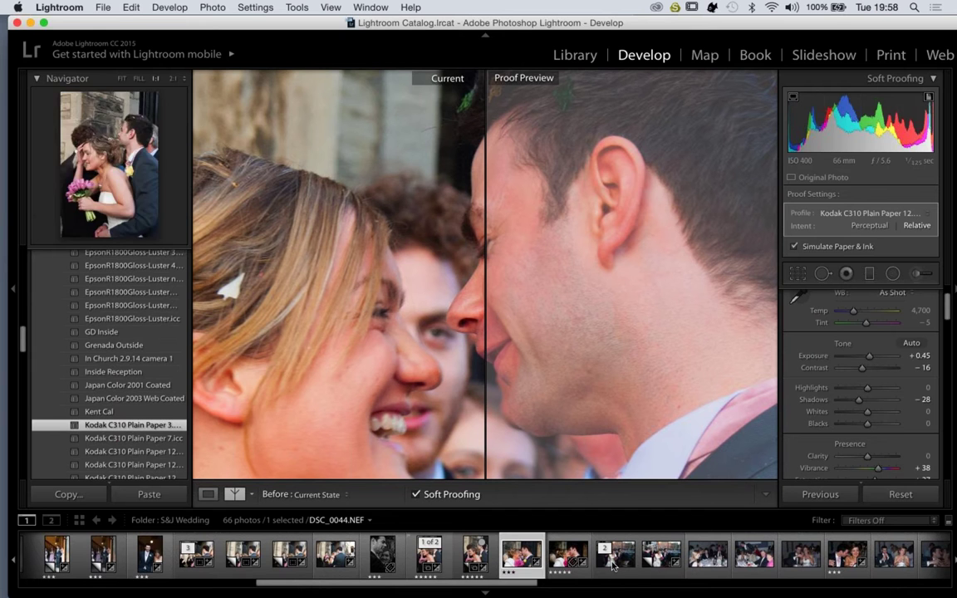
{"action": "left_click", "coordinate": [561, 553]}
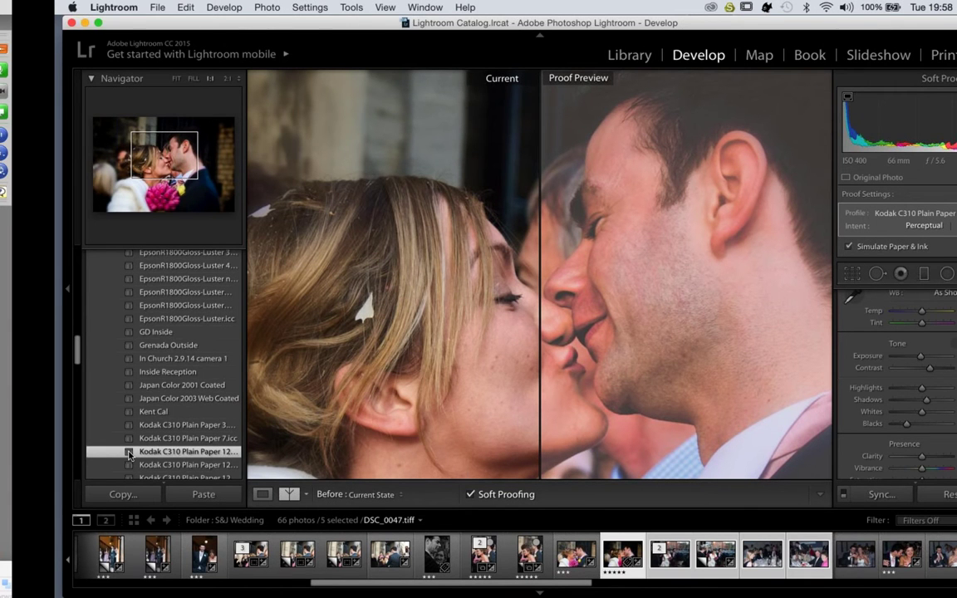
Switch to the Combined Adobe Preso - 16.6.15 presentation in Keynote and browse its slide list around the General Workflow slide.
{"action": "key", "text": "ctrl+Left"}
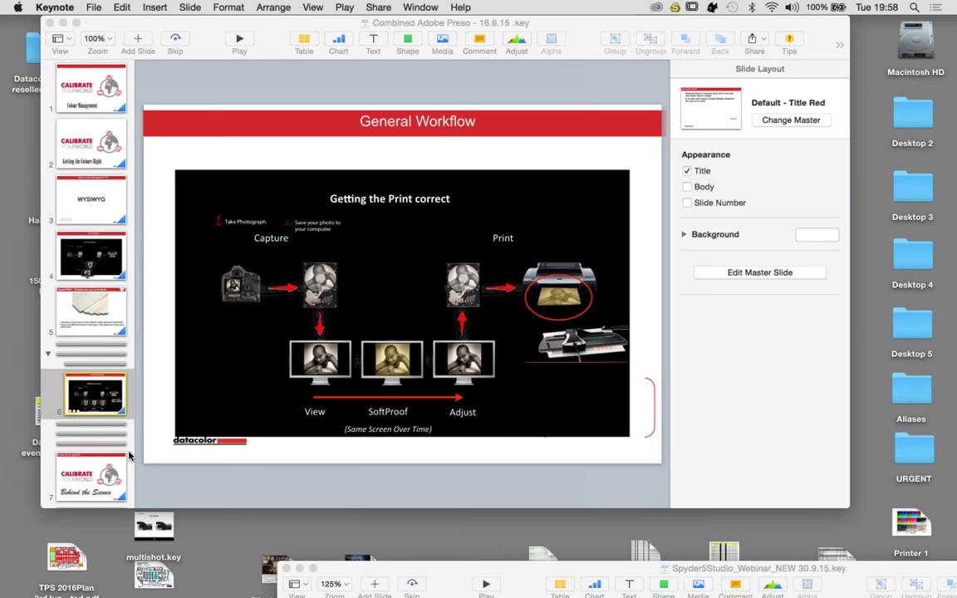
{"action": "left_click", "coordinate": [129, 455]}
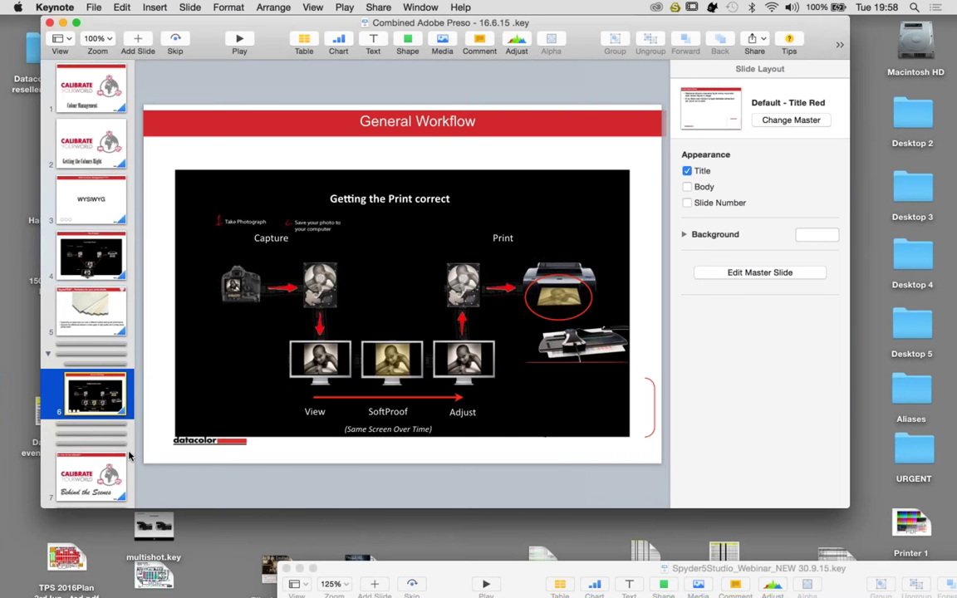
{"action": "scroll", "coordinate": [106, 438], "scroll_direction": "down", "scroll_amount": 1}
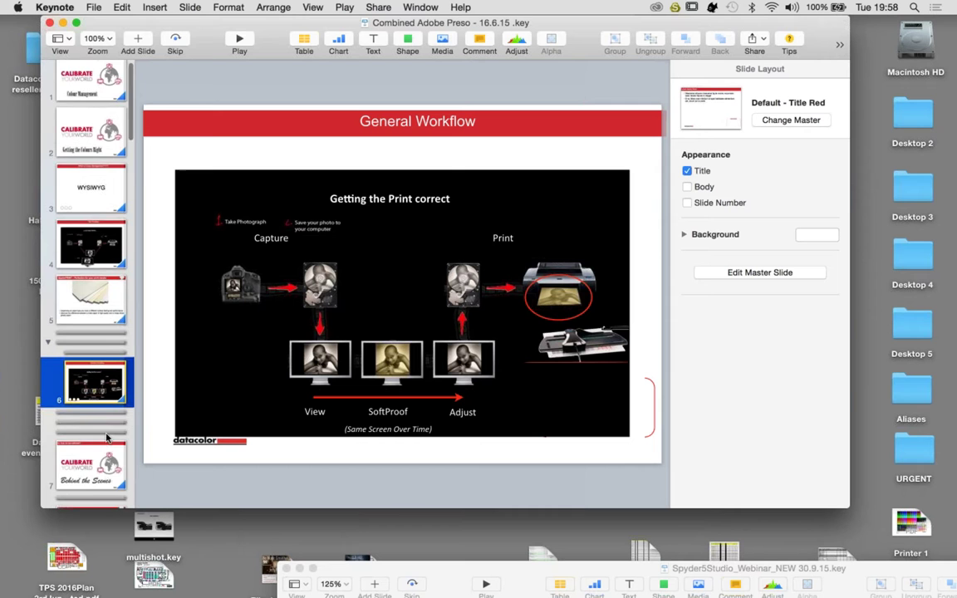
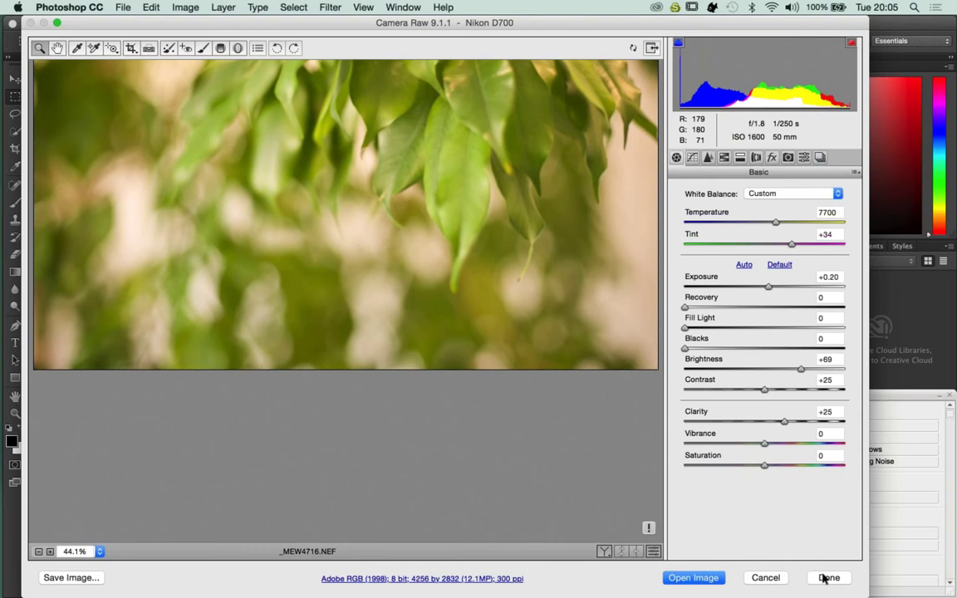
Close Camera Raw keeping the _MEW4716.NEF settings, and show the leaf photo from the Cube_Demobild folder in Lightroom.
{"action": "left_click", "coordinate": [829, 578]}
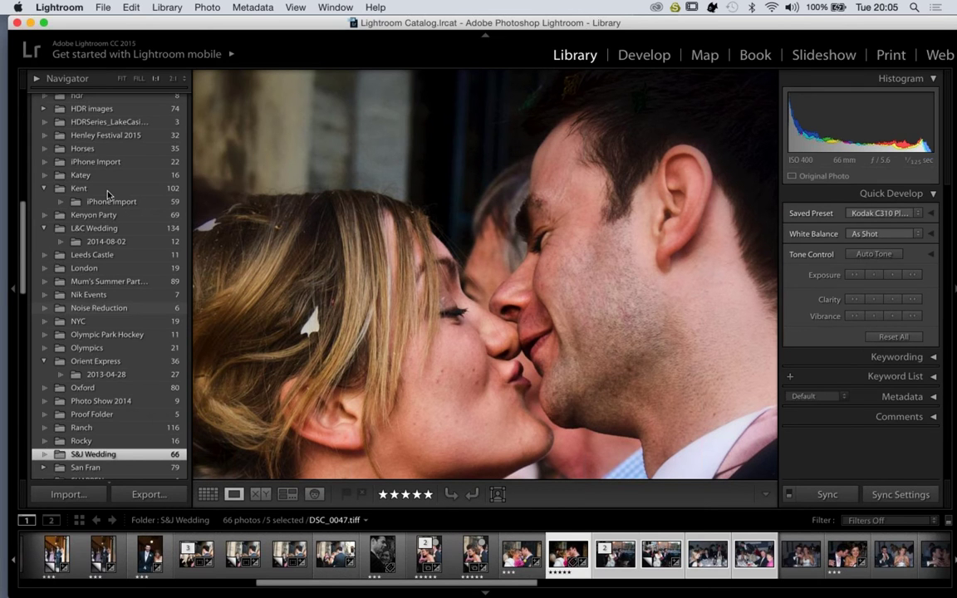
{"action": "scroll", "coordinate": [108, 195], "scroll_direction": "up", "scroll_amount": 5}
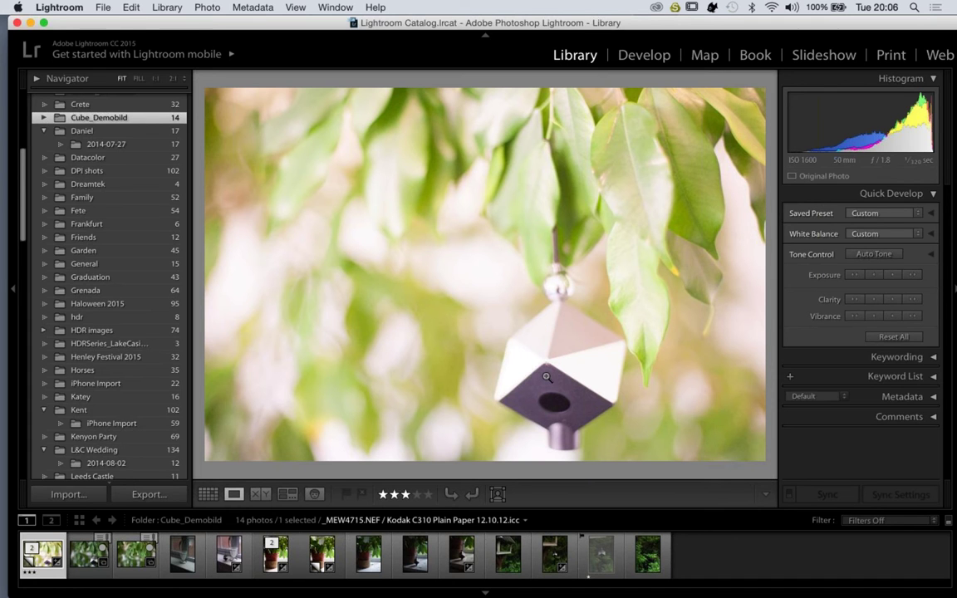
Turn off soft proofing for the leaf photo in Develop and set its white balance from the hanging cube's upper grey face.
{"action": "left_click", "coordinate": [644, 57]}
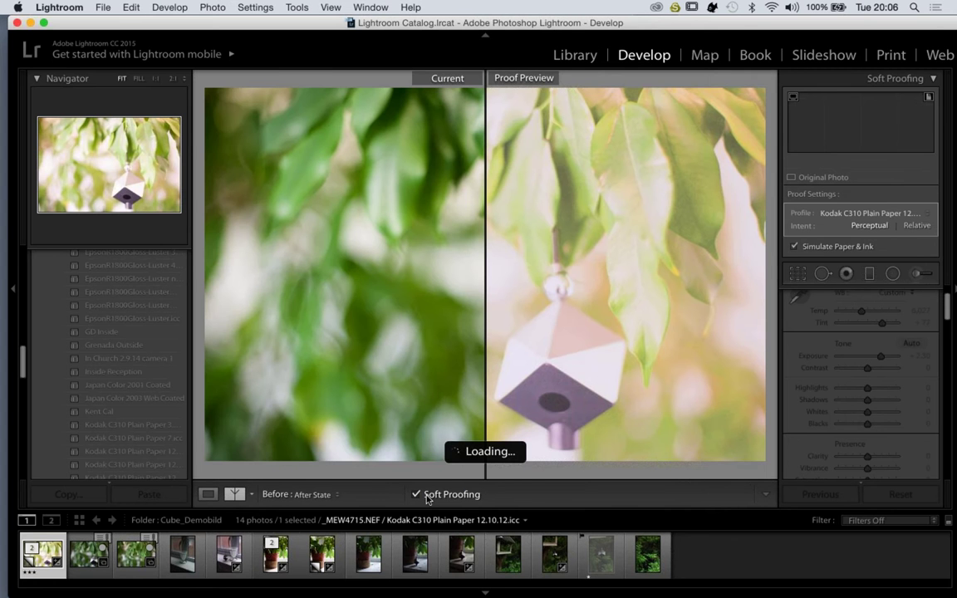
{"action": "left_click", "coordinate": [426, 496]}
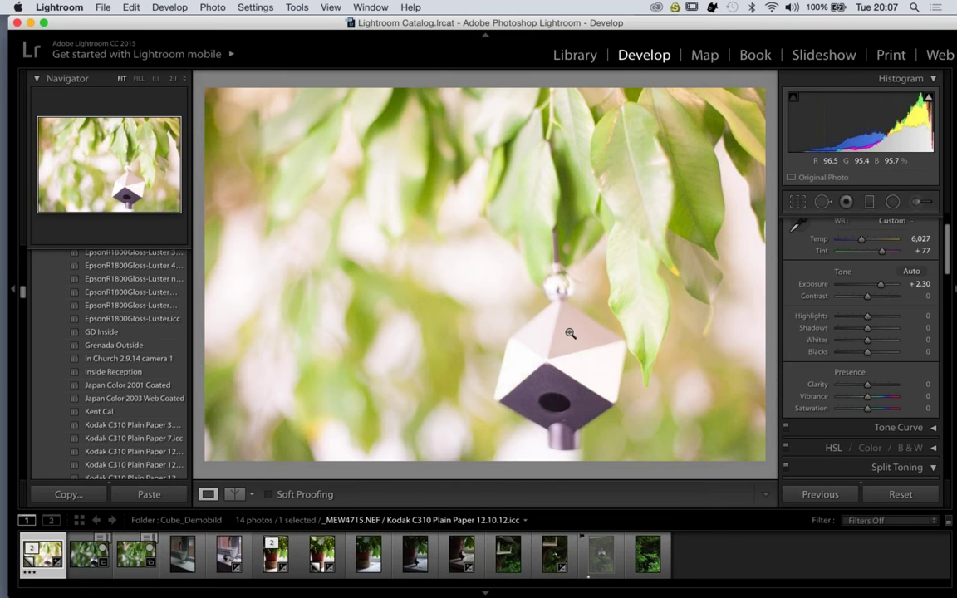
{"action": "scroll", "coordinate": [841, 280], "scroll_direction": "up", "scroll_amount": 1}
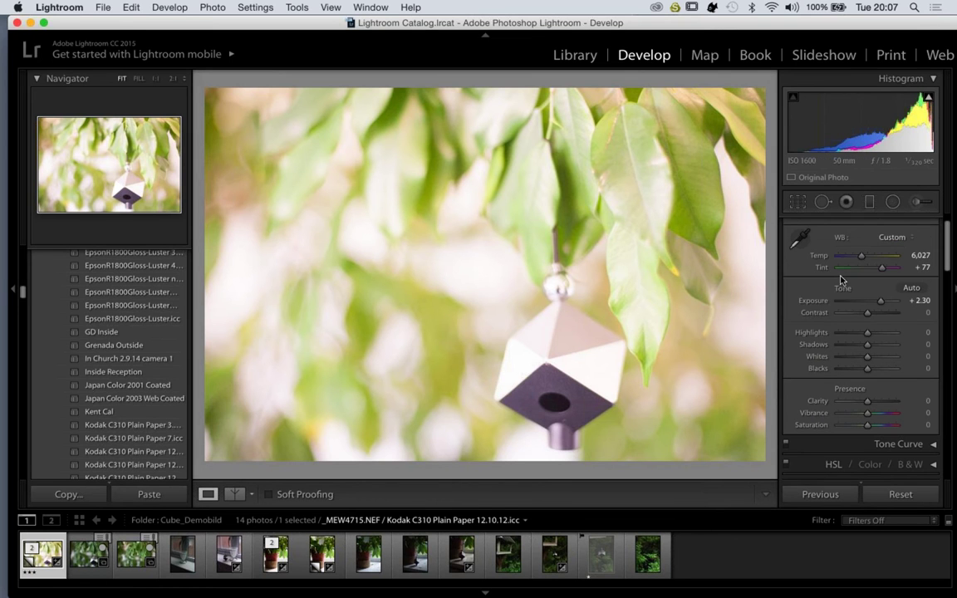
{"action": "key", "text": "w"}
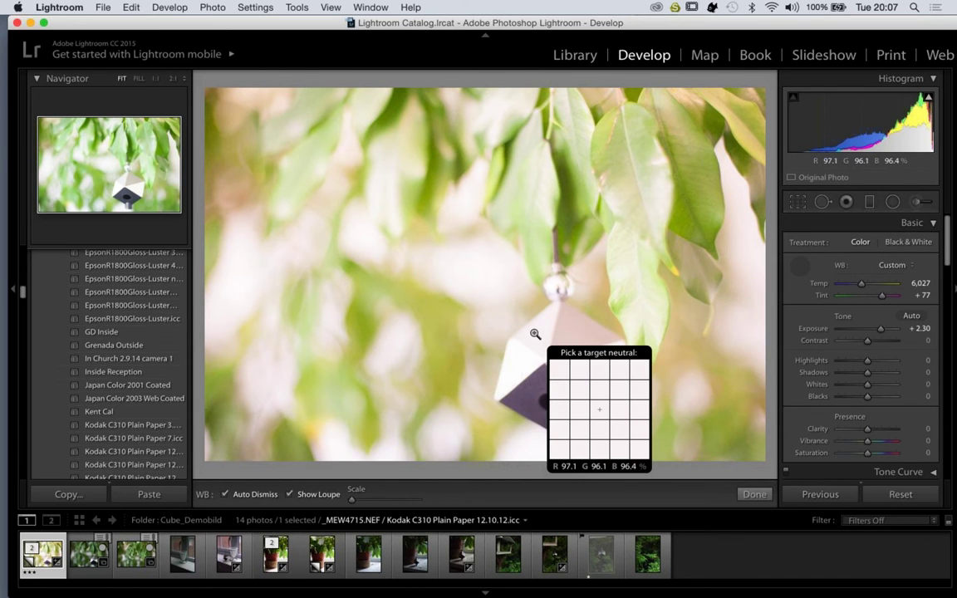
{"action": "left_click", "coordinate": [535, 334]}
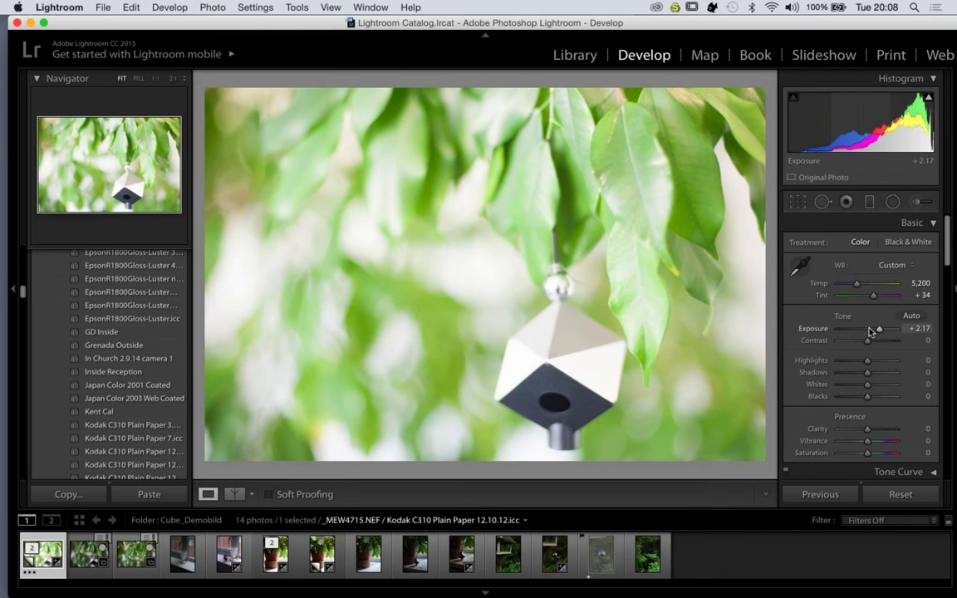
Lower the leaf photo's Exposure to +0.05 and its Blacks to -51.
{"action": "left_click", "coordinate": [870, 329]}
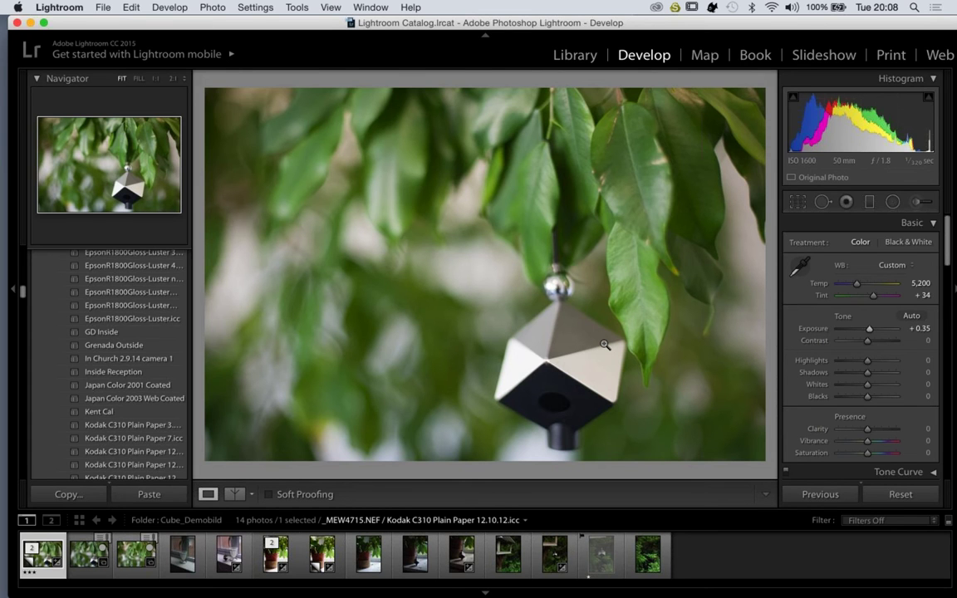
{"action": "key", "text": "super+z"}
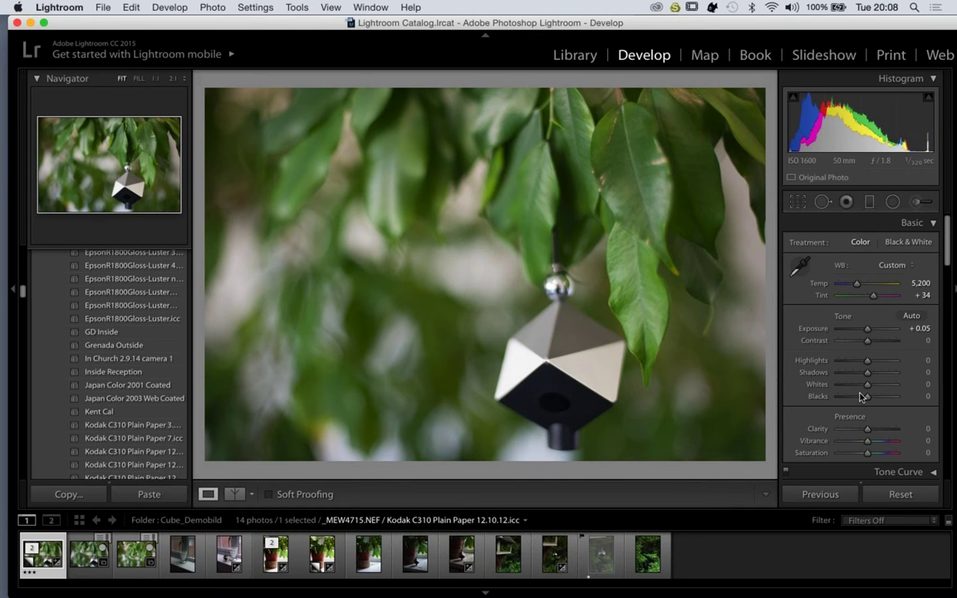
{"action": "left_click_drag", "start_coordinate": [862, 397], "coordinate": [856, 401]}
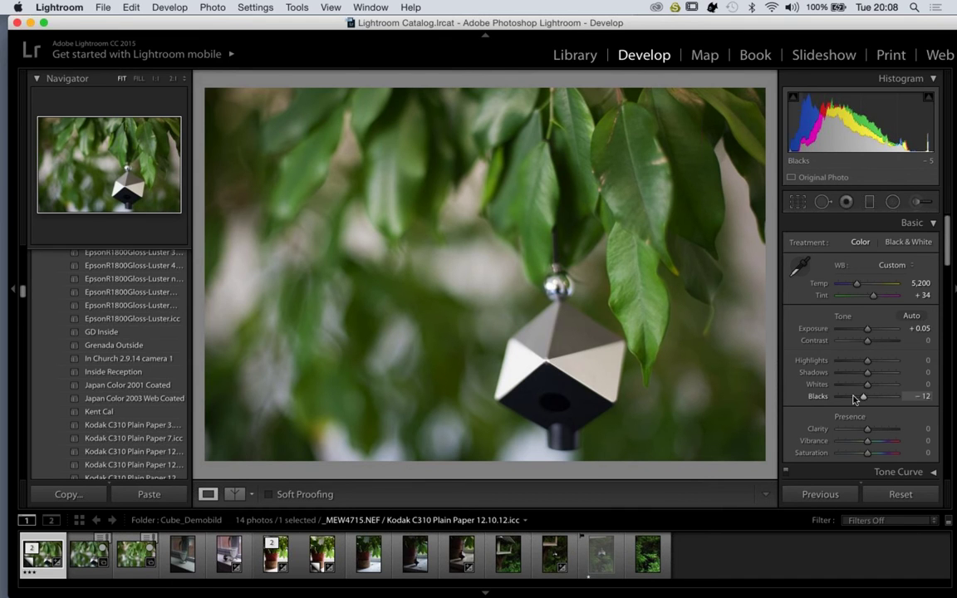
{"action": "left_click_drag", "start_coordinate": [856, 401], "coordinate": [856, 401]}
{"action": "left_click_drag", "start_coordinate": [856, 399], "coordinate": [854, 399]}
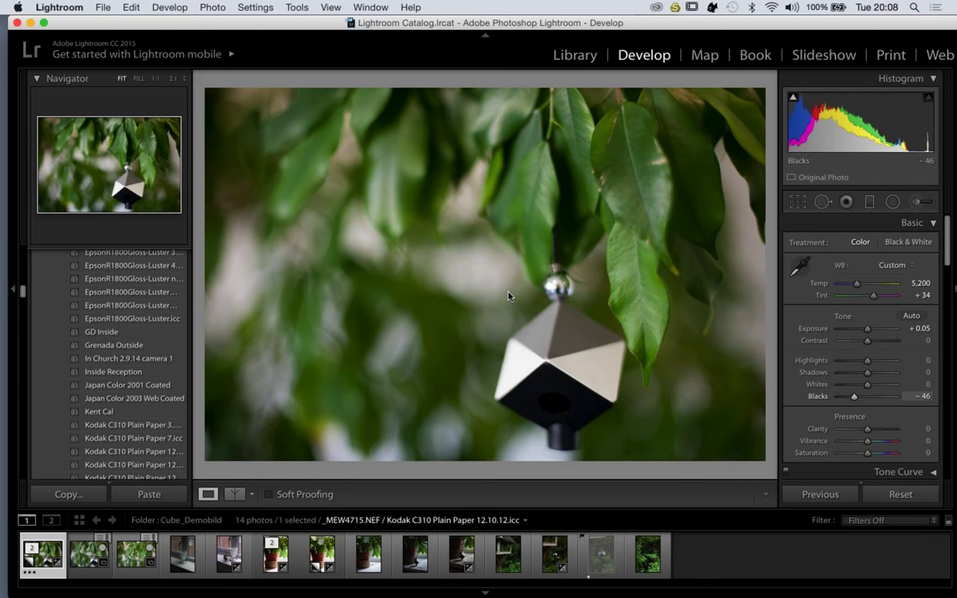
{"action": "key", "text": "minus"}
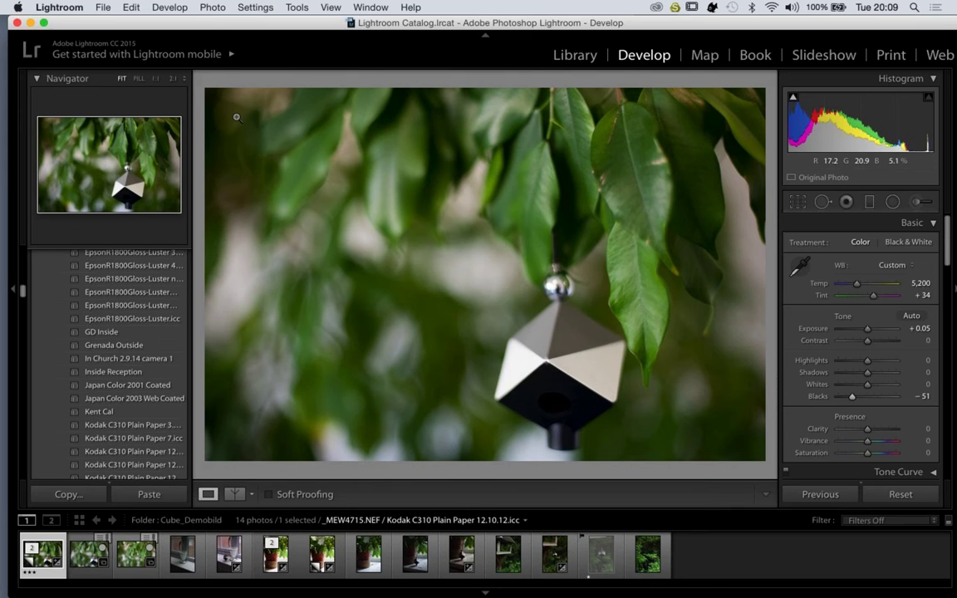
Save the adjustments as a develop preset named Cube Plant shoot in User Presets and locate it among the saved presets.
{"action": "left_click", "coordinate": [173, 8]}
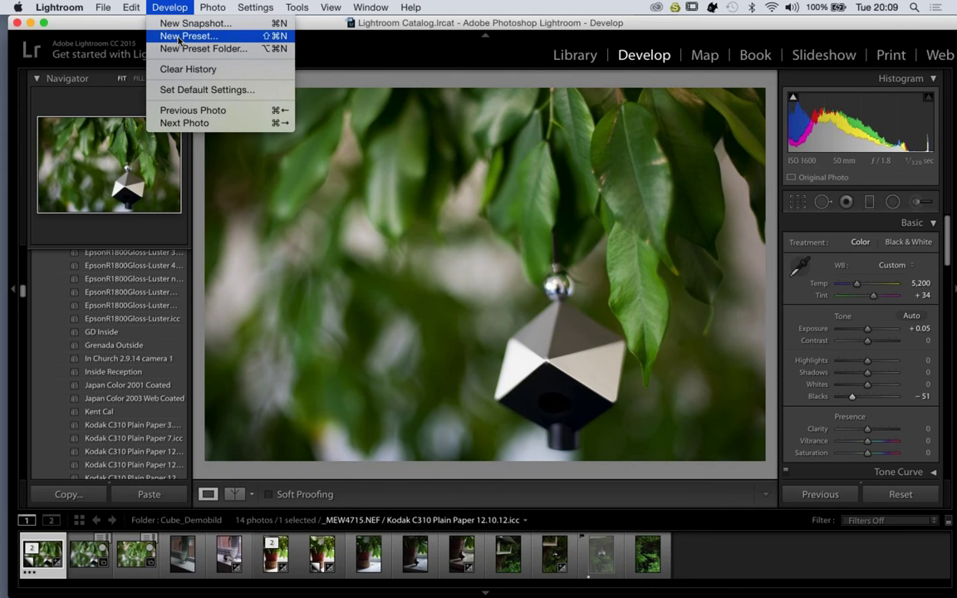
{"action": "left_click", "coordinate": [355, 146]}
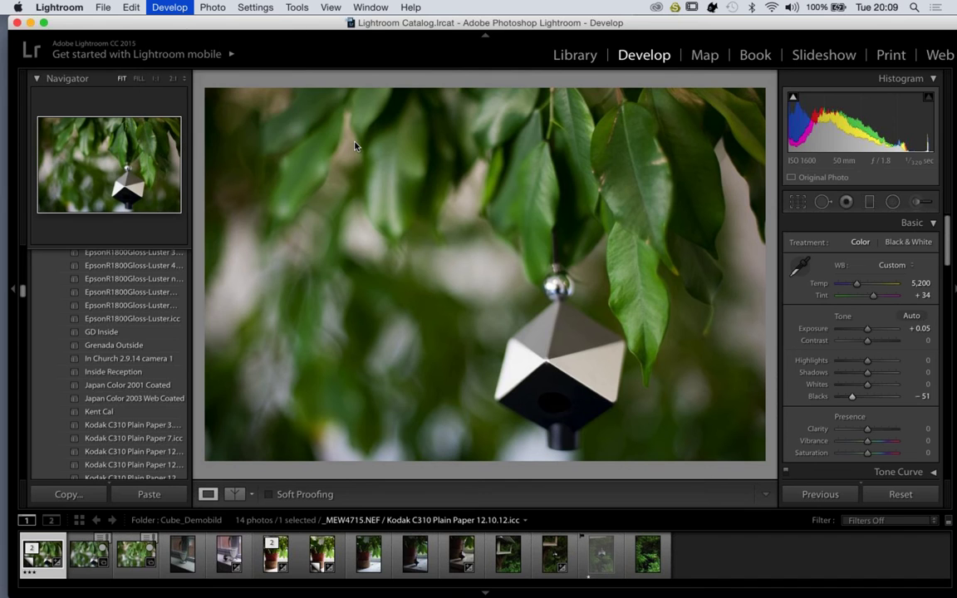
{"action": "type", "text": "Cube "}
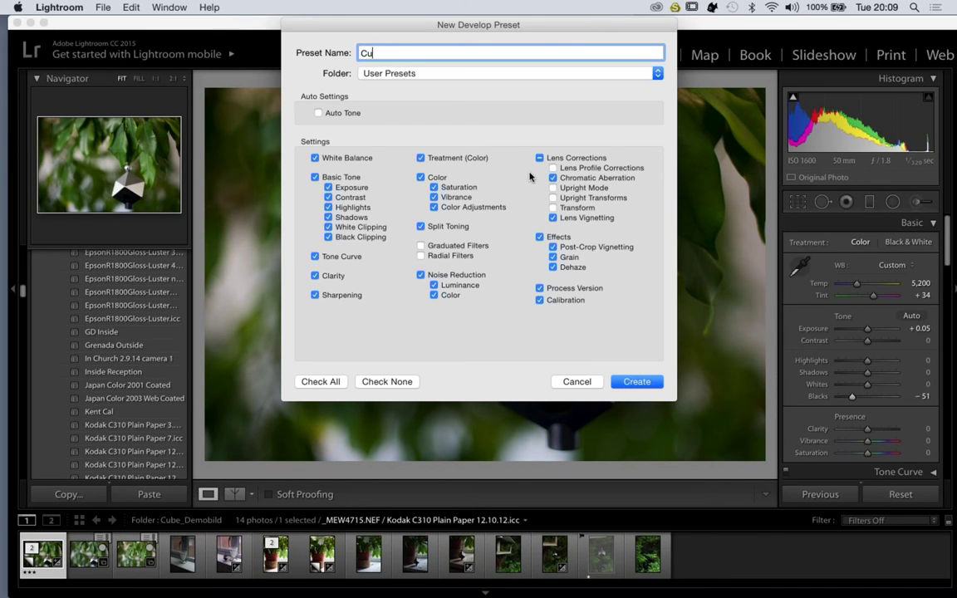
{"action": "type", "text": "Plant shoot"}
{"action": "left_click", "coordinate": [637, 383]}
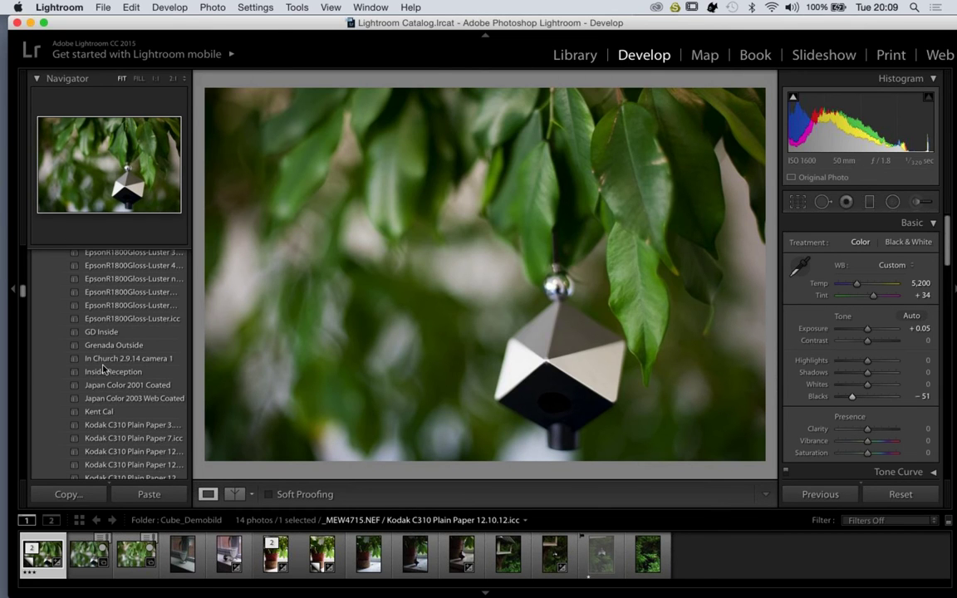
{"action": "scroll", "coordinate": [108, 259], "scroll_direction": "up", "scroll_amount": 4}
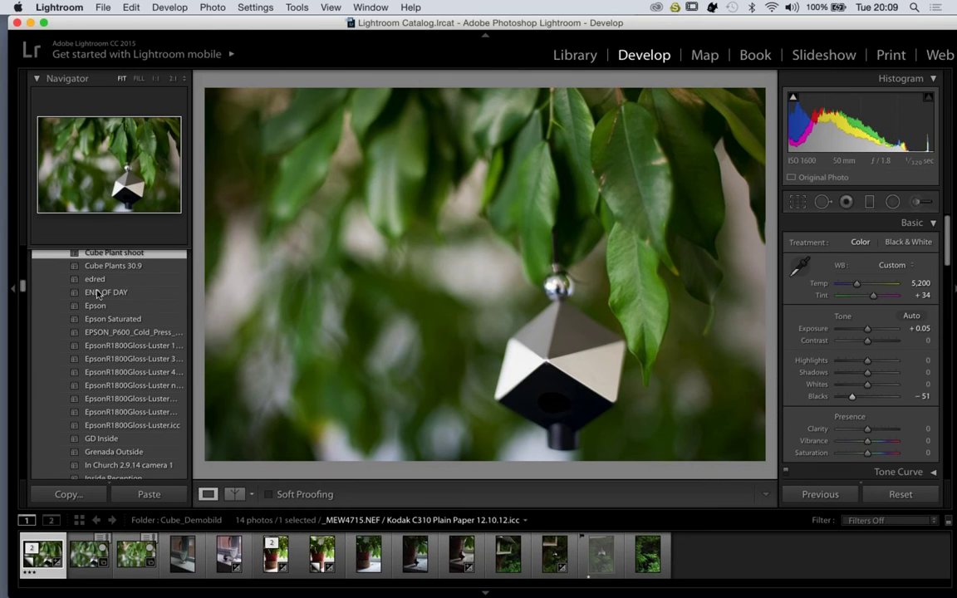
{"action": "scroll", "coordinate": [97, 294], "scroll_direction": "up", "scroll_amount": 2}
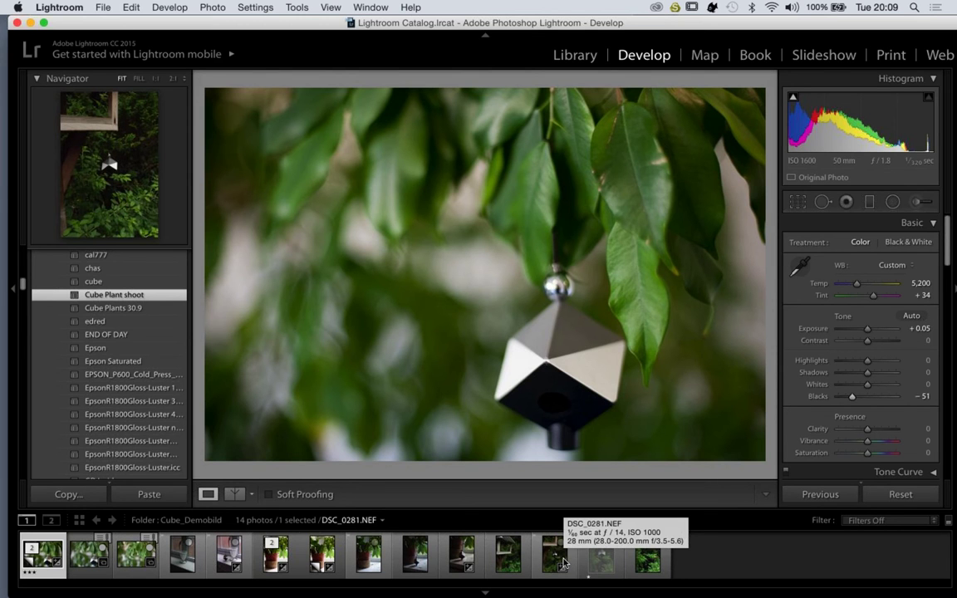
Switch to the Combined Adobe Preso - 16.6.15 presentation in Keynote and browse the slides following SpyderCUBE offers you the references.
{"action": "key", "text": "ctrl+Left"}
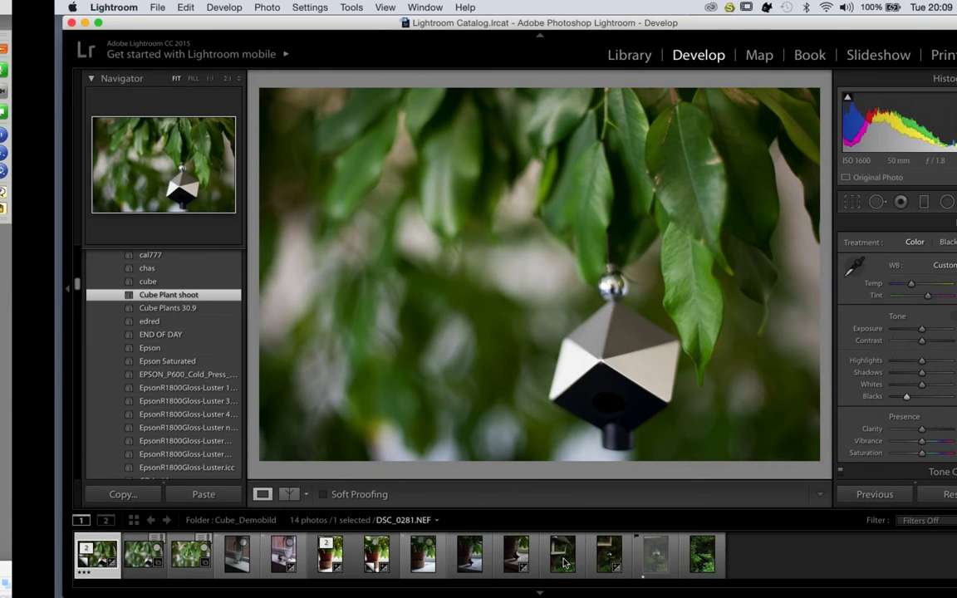
{"action": "scroll", "coordinate": [91, 415], "scroll_direction": "down", "scroll_amount": 5}
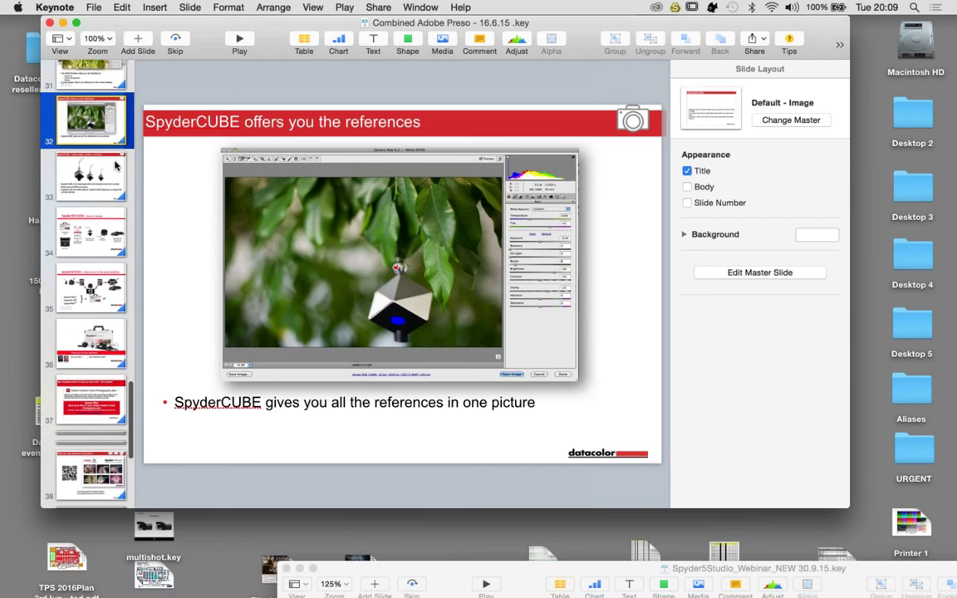